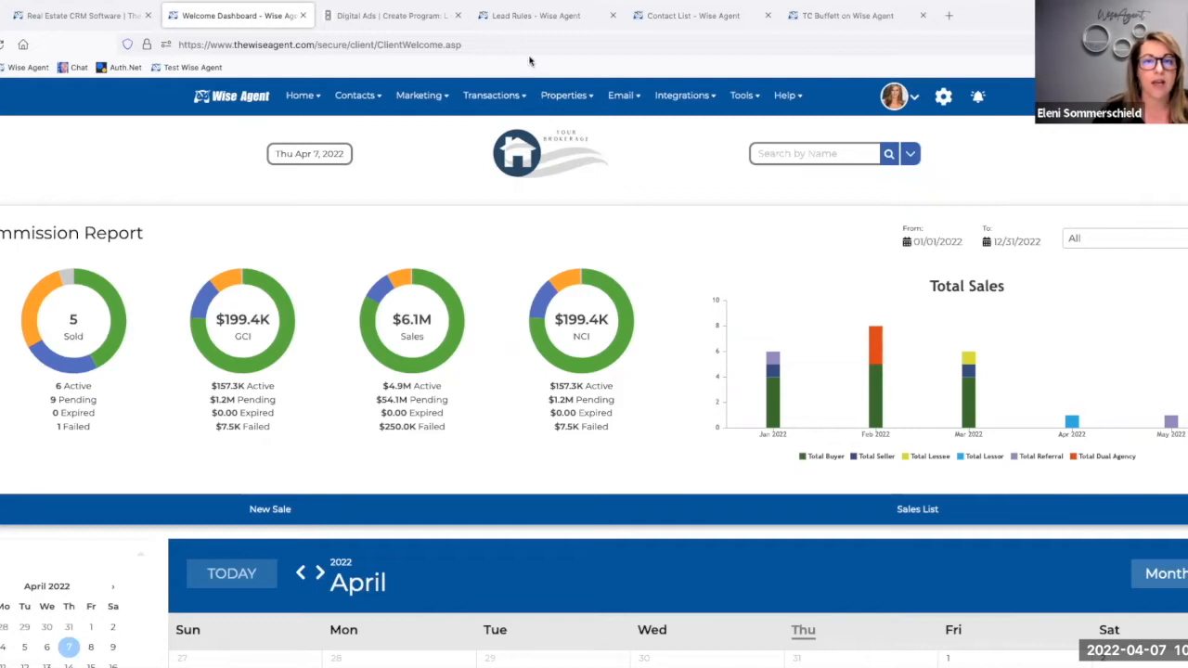
Step: View the marketing options, then open the Digital Ads dashboard with its Quick Start ad templates
{"action": "mouse_move", "coordinate": [424, 98]}
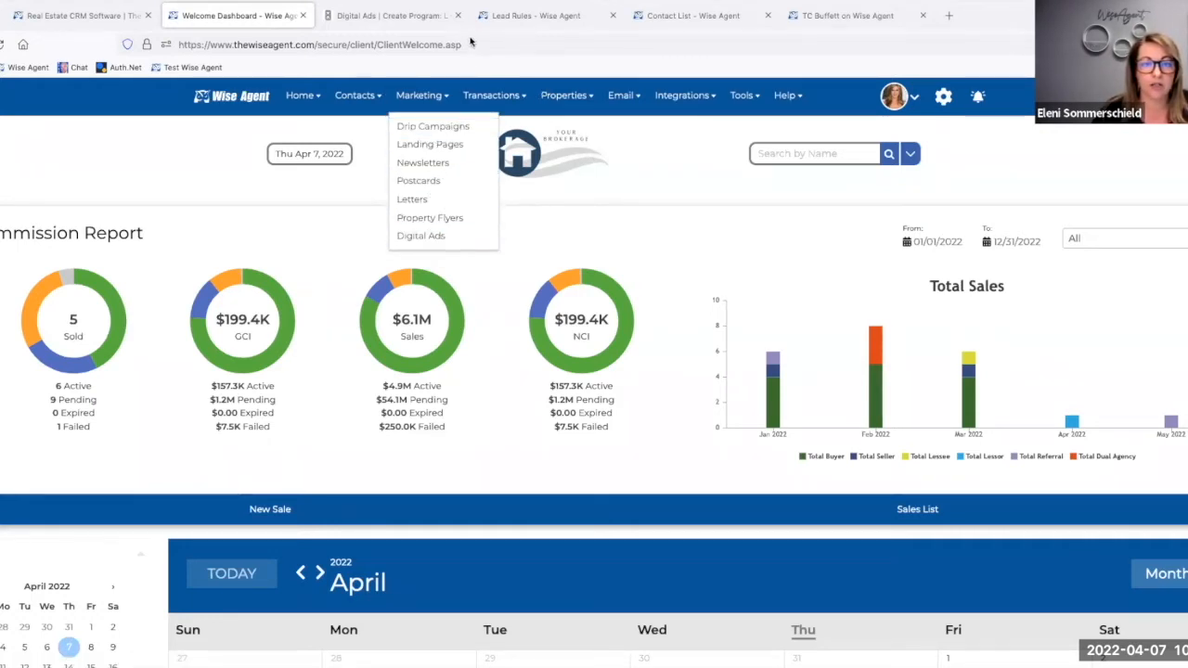
{"action": "left_click", "coordinate": [362, 17]}
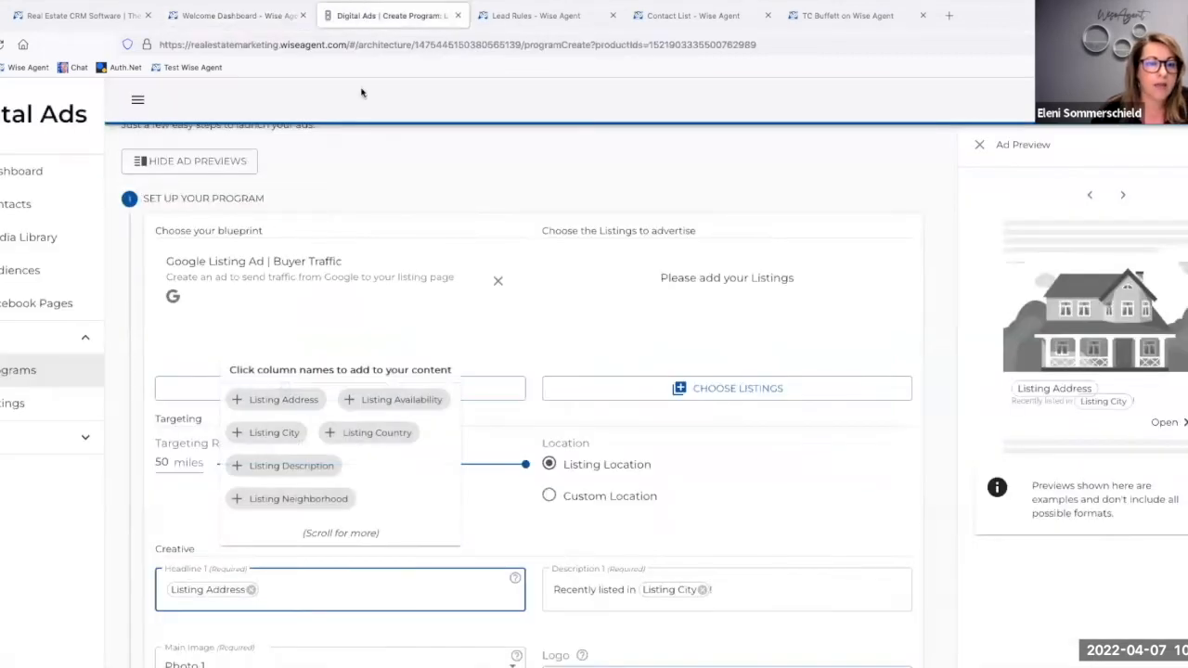
{"action": "left_click", "coordinate": [31, 174]}
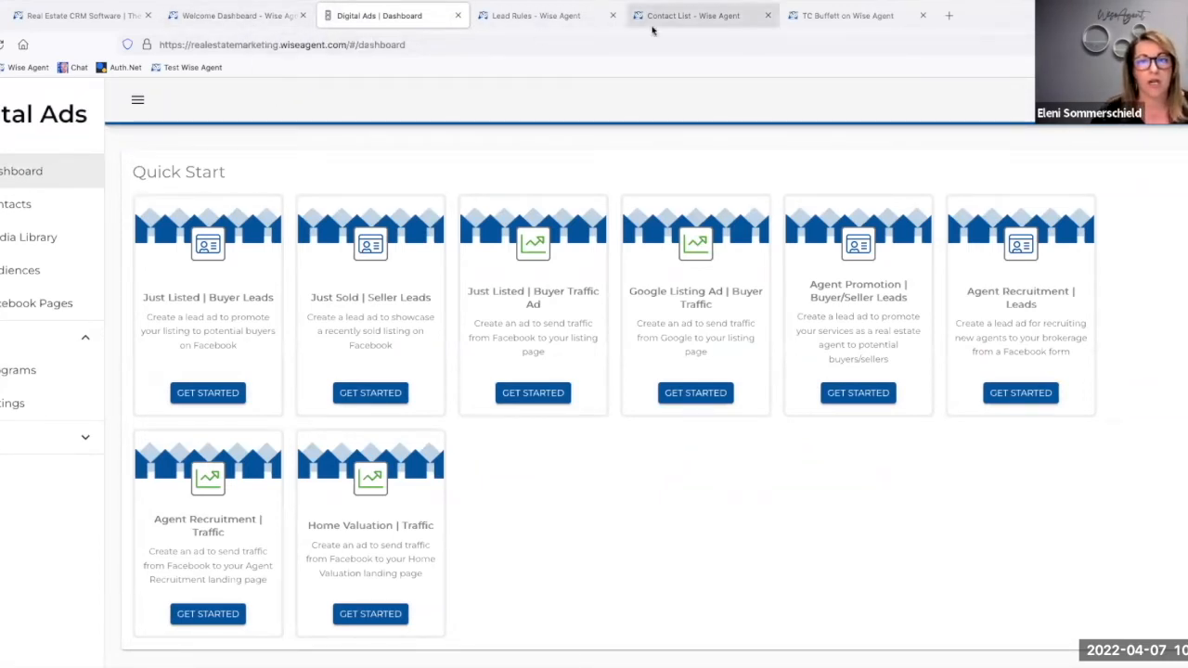
Step: Open the Wise Agent integration settings and expand the Digital Ads integration
{"action": "left_click", "coordinate": [260, 17]}
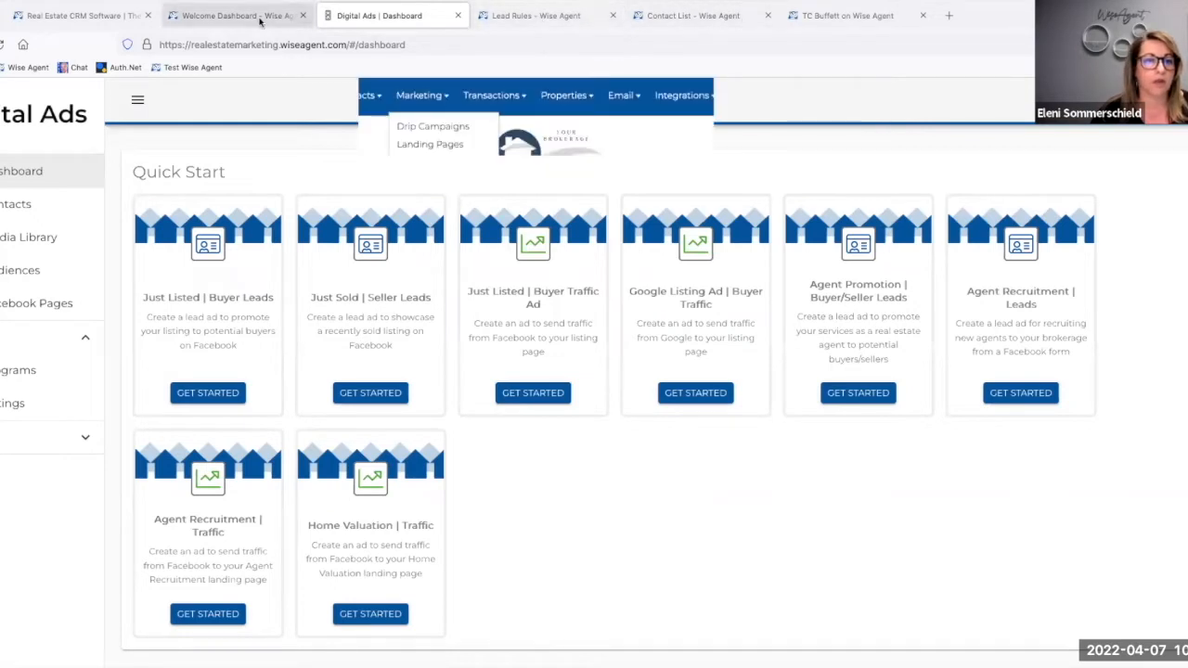
{"action": "left_click", "coordinate": [695, 97]}
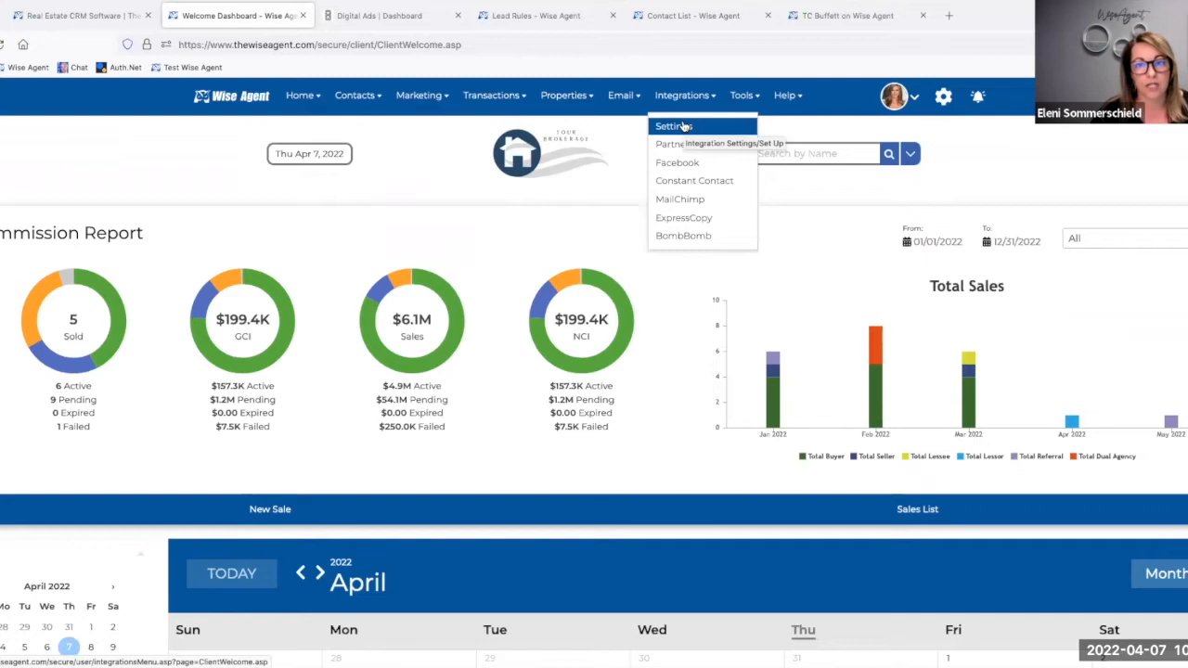
{"action": "left_click", "coordinate": [684, 126]}
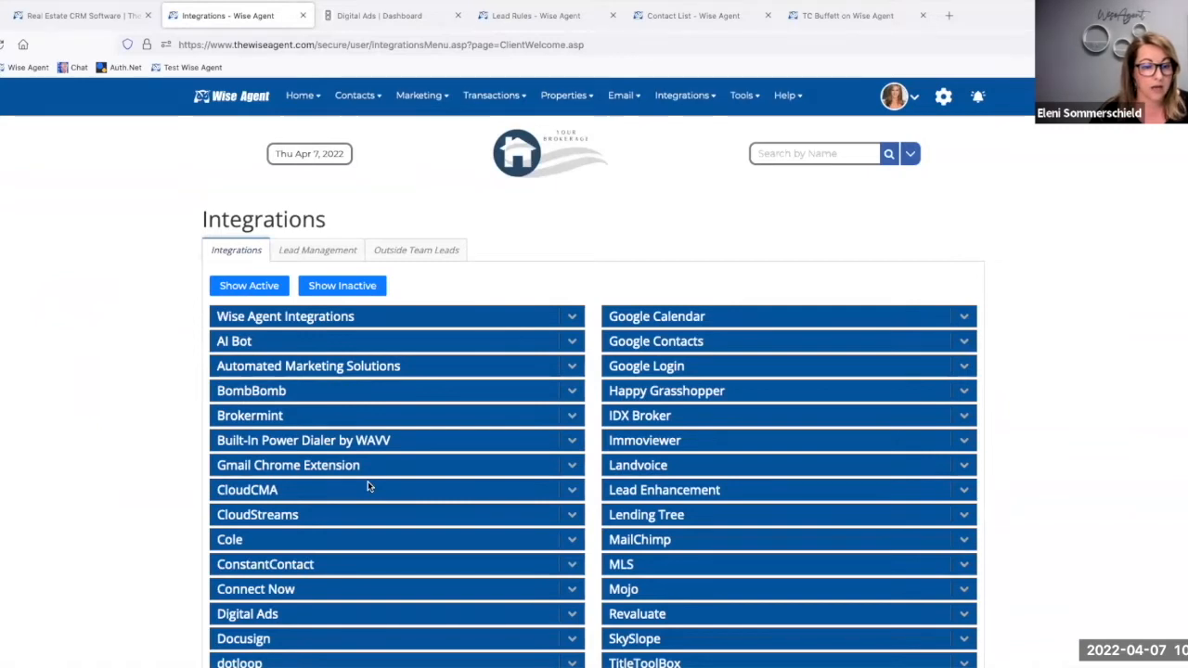
{"action": "scroll", "coordinate": [367, 483], "scroll_direction": "down", "scroll_amount": 3}
{"action": "scroll", "coordinate": [367, 480], "scroll_direction": "down", "scroll_amount": 1}
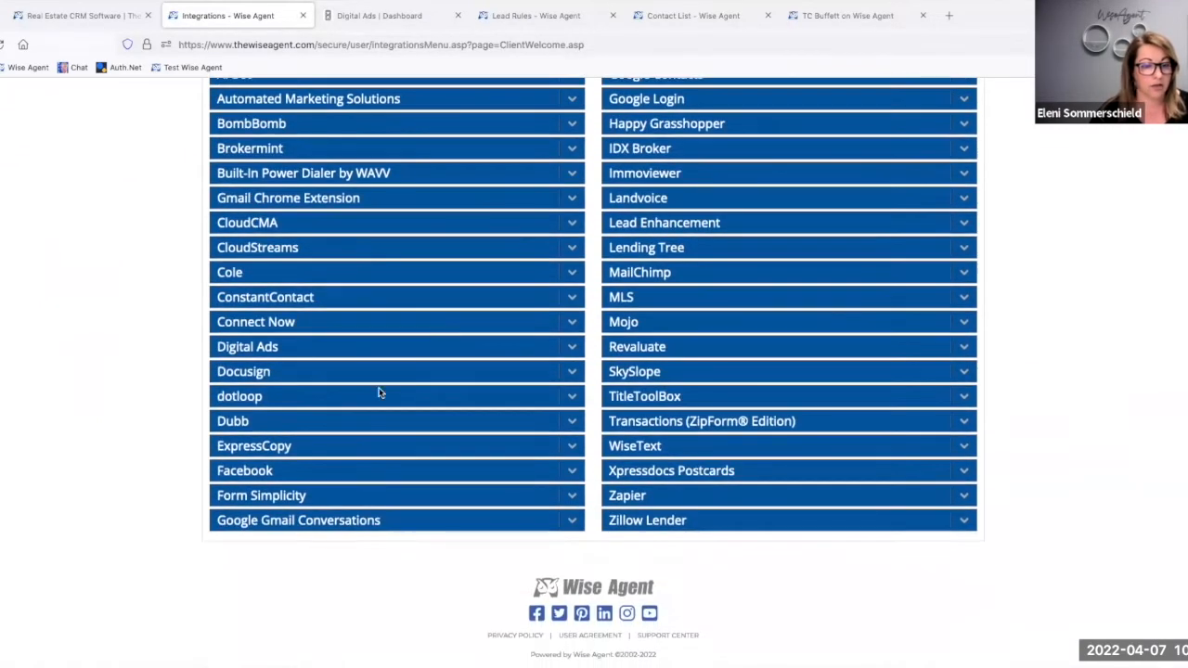
{"action": "left_click", "coordinate": [570, 347]}
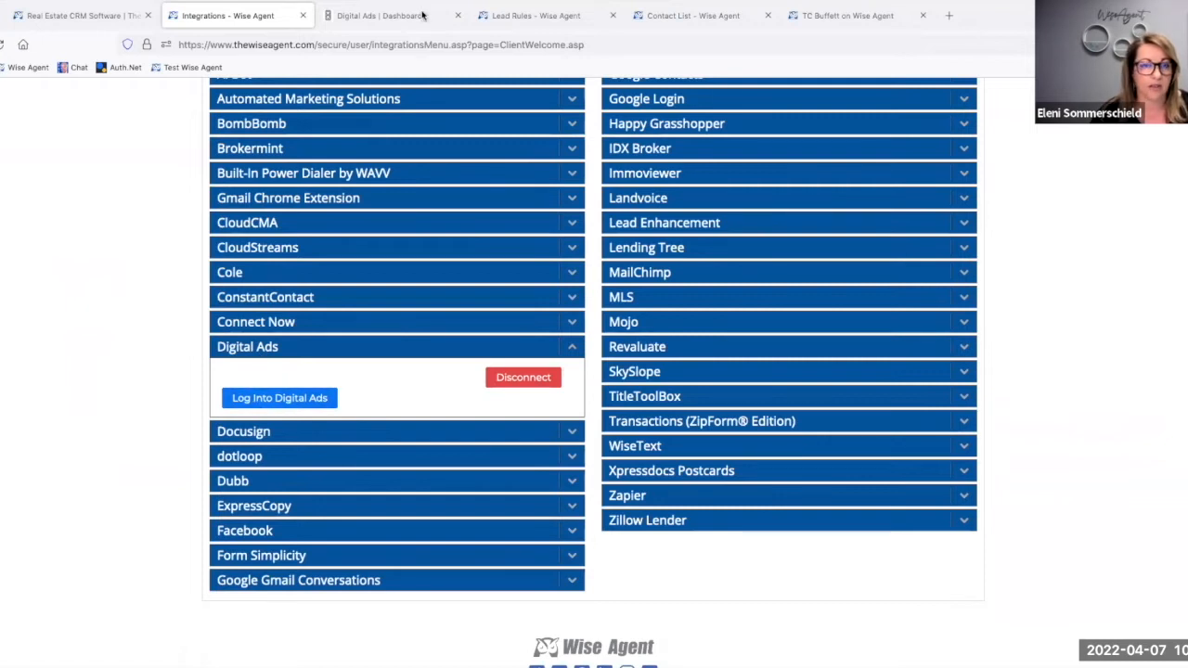
Step: Start a Just Listed | Buyer Leads program in Digital Ads and examine its targeting, creative and lead form settings
{"action": "left_click", "coordinate": [386, 19]}
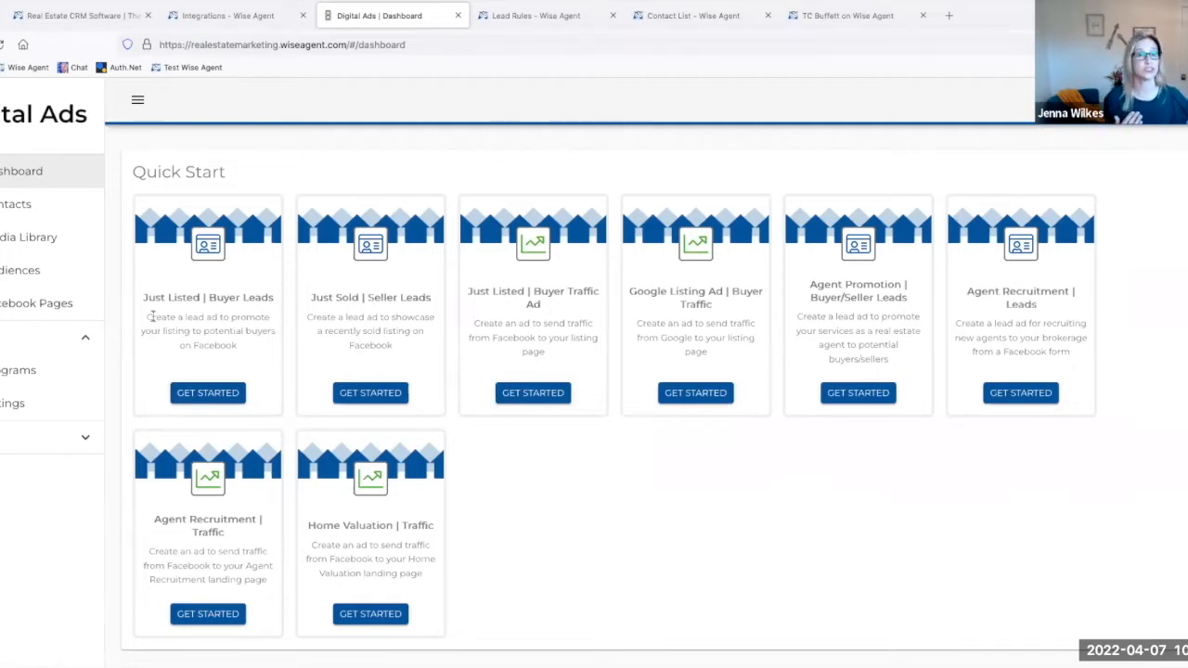
{"action": "left_click", "coordinate": [215, 398]}
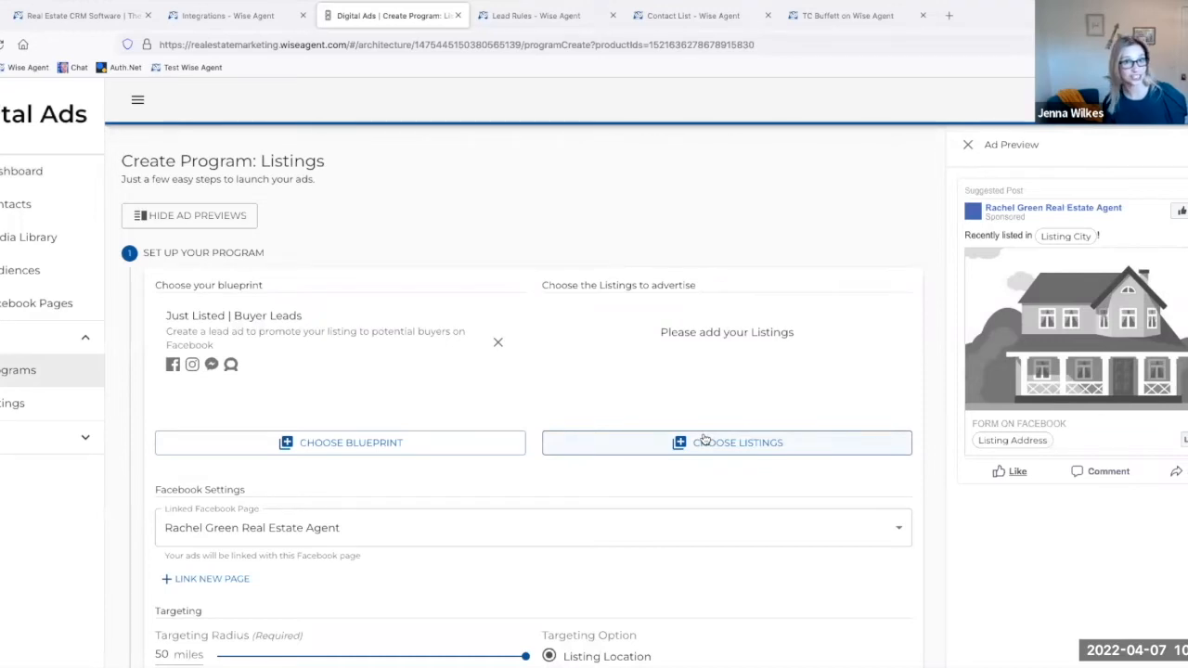
{"action": "scroll", "coordinate": [703, 439], "scroll_direction": "down", "scroll_amount": 1}
{"action": "scroll", "coordinate": [704, 436], "scroll_direction": "down", "scroll_amount": 3}
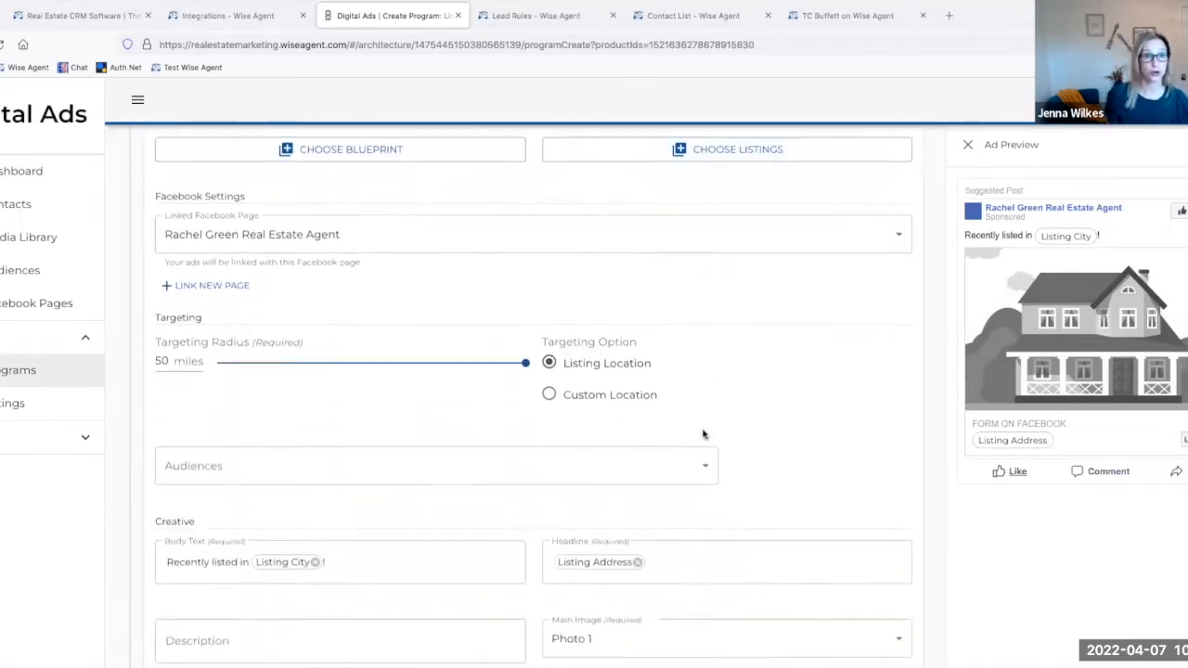
{"action": "scroll", "coordinate": [703, 432], "scroll_direction": "down", "scroll_amount": 2}
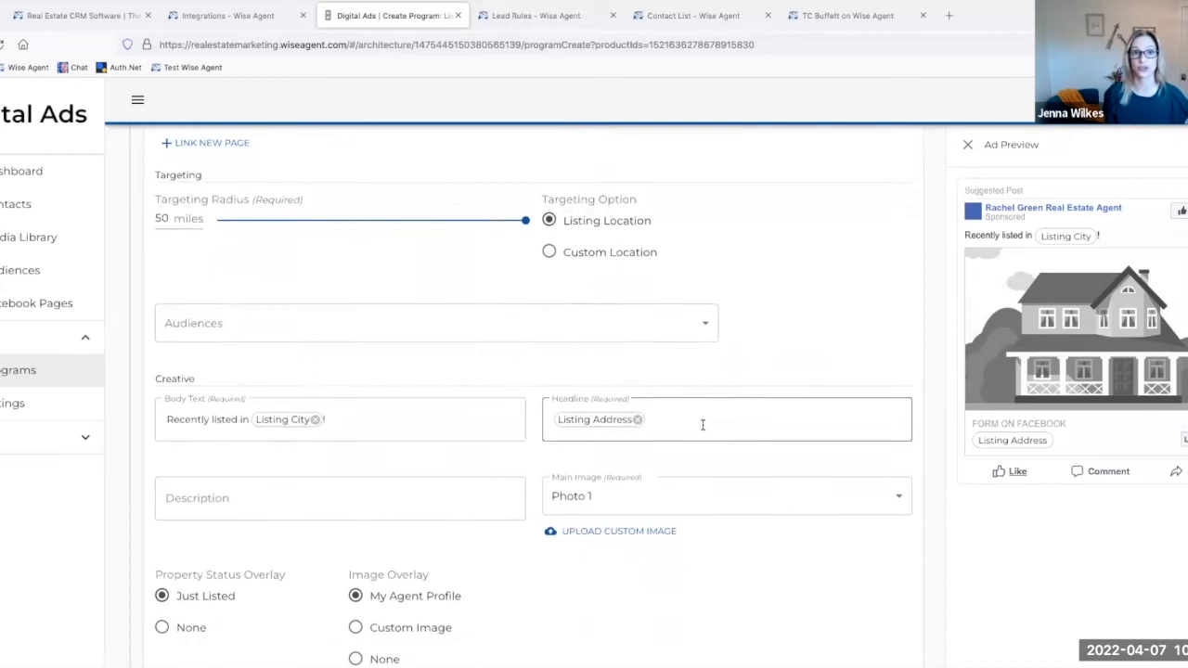
{"action": "scroll", "coordinate": [702, 425], "scroll_direction": "down", "scroll_amount": 2}
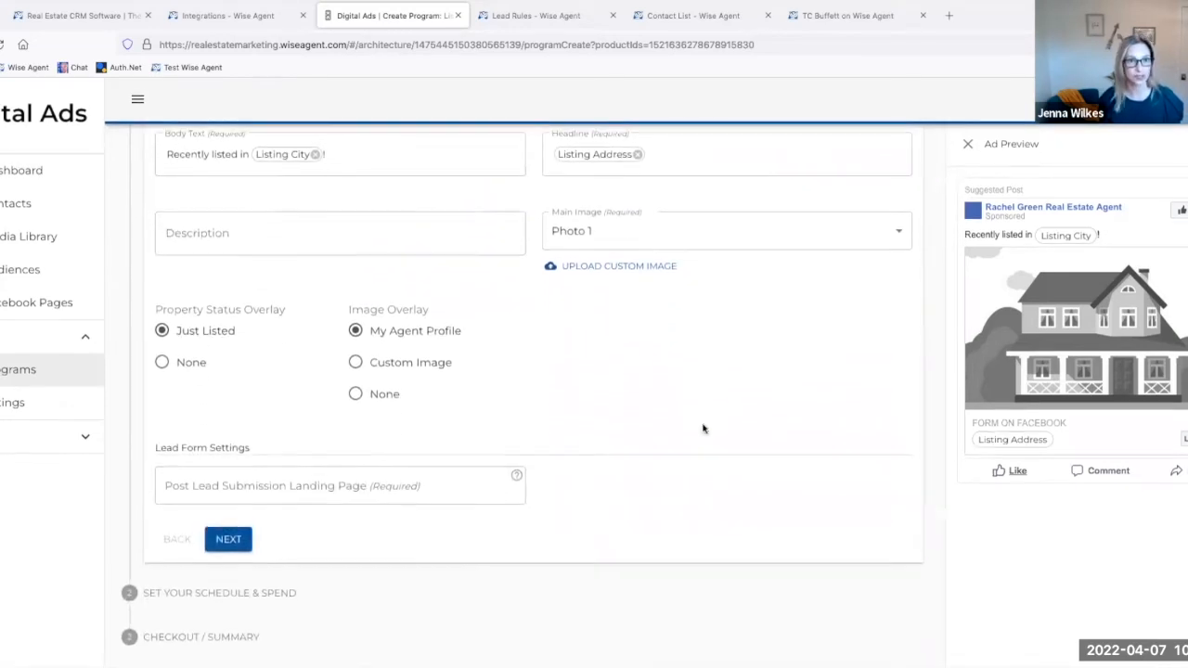
{"action": "scroll", "coordinate": [703, 428], "scroll_direction": "up", "scroll_amount": 2}
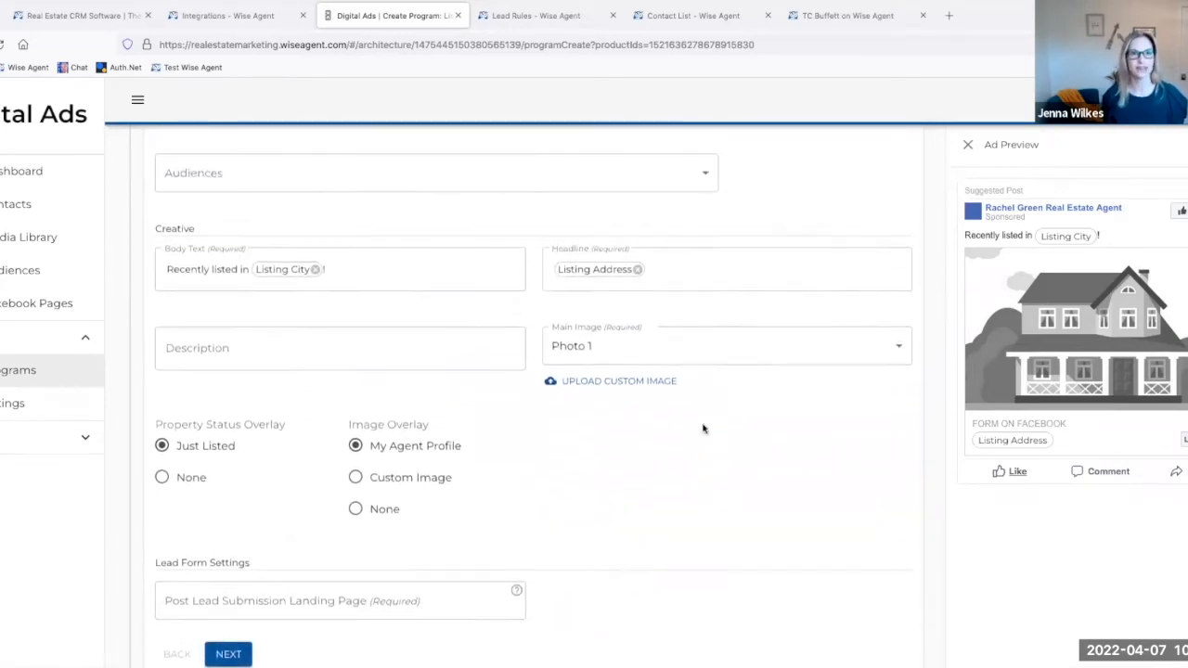
{"action": "scroll", "coordinate": [703, 427], "scroll_direction": "up", "scroll_amount": 3}
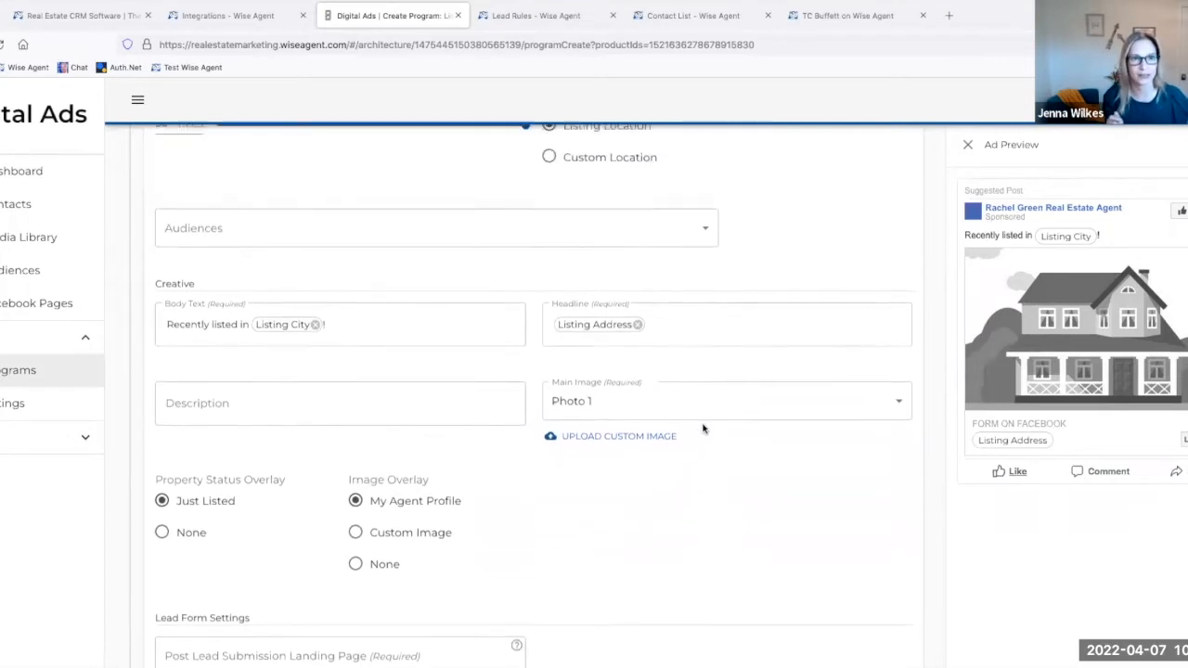
{"action": "scroll", "coordinate": [702, 426], "scroll_direction": "up", "scroll_amount": 2}
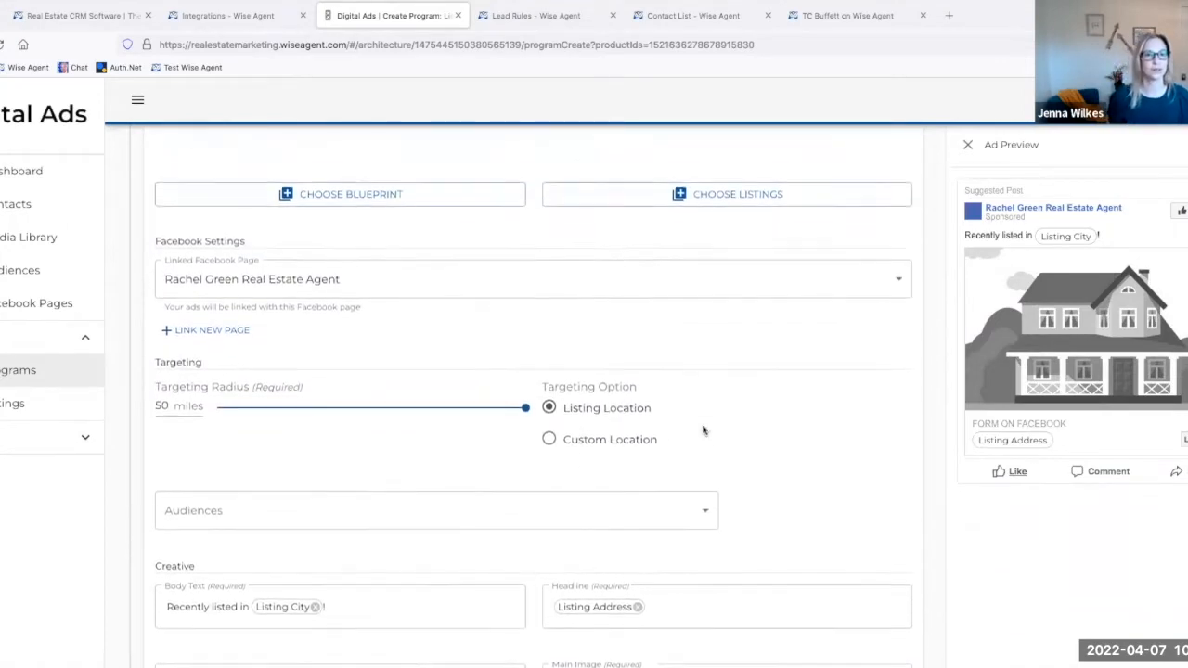
{"action": "scroll", "coordinate": [704, 431], "scroll_direction": "up", "scroll_amount": 1}
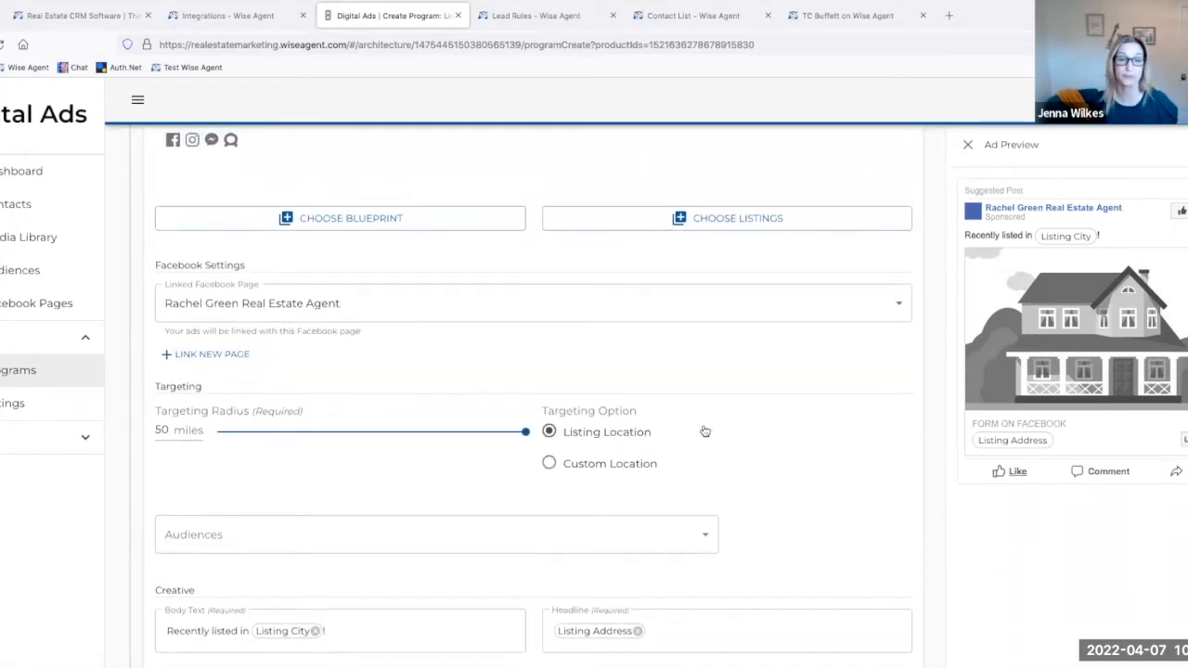
{"action": "scroll", "coordinate": [713, 353], "scroll_direction": "up", "scroll_amount": 2}
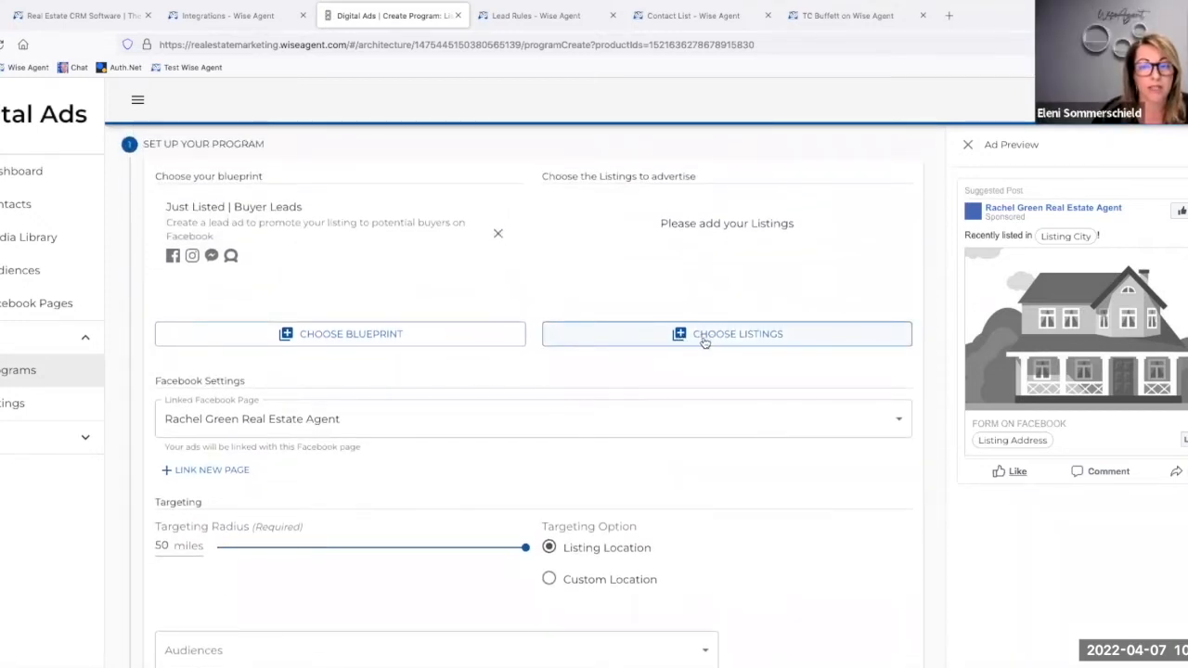
Step: View the listings available to advertise in the Buyer Leads program and close the selection without choosing one
{"action": "left_click", "coordinate": [705, 341]}
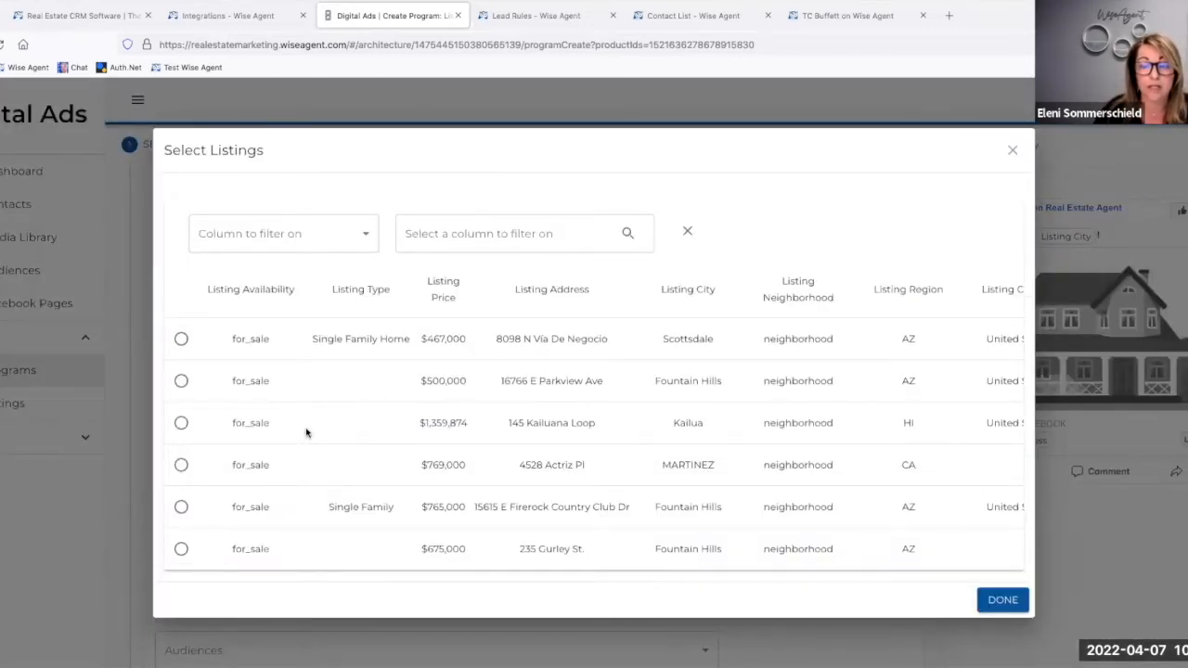
{"action": "scroll", "coordinate": [306, 432], "scroll_direction": "right", "scroll_amount": 1}
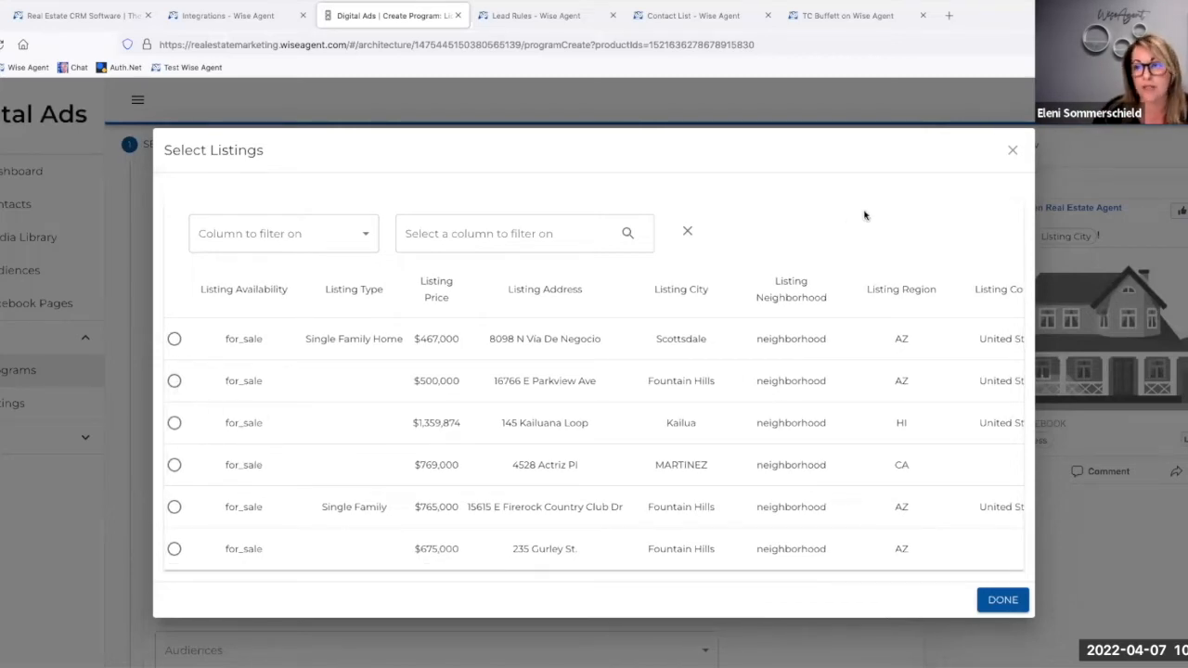
{"action": "left_click", "coordinate": [1012, 153]}
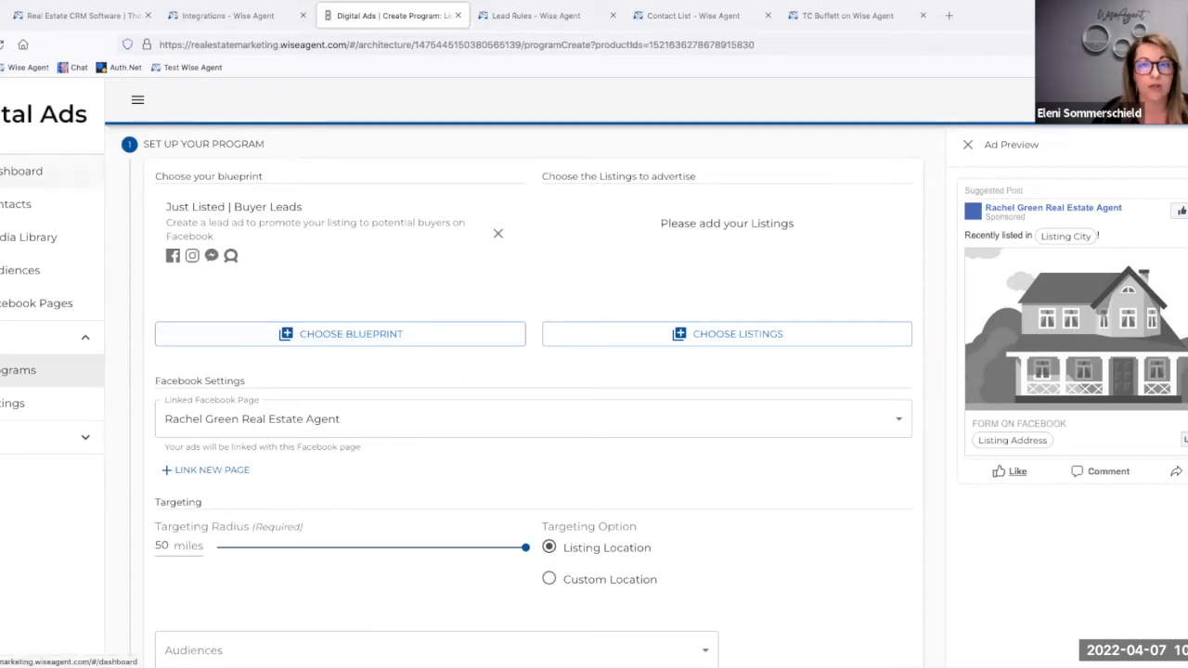
Step: Start a Just Listed | Buyer Traffic Ad program from the dashboard and view its available audiences
{"action": "left_click", "coordinate": [23, 170]}
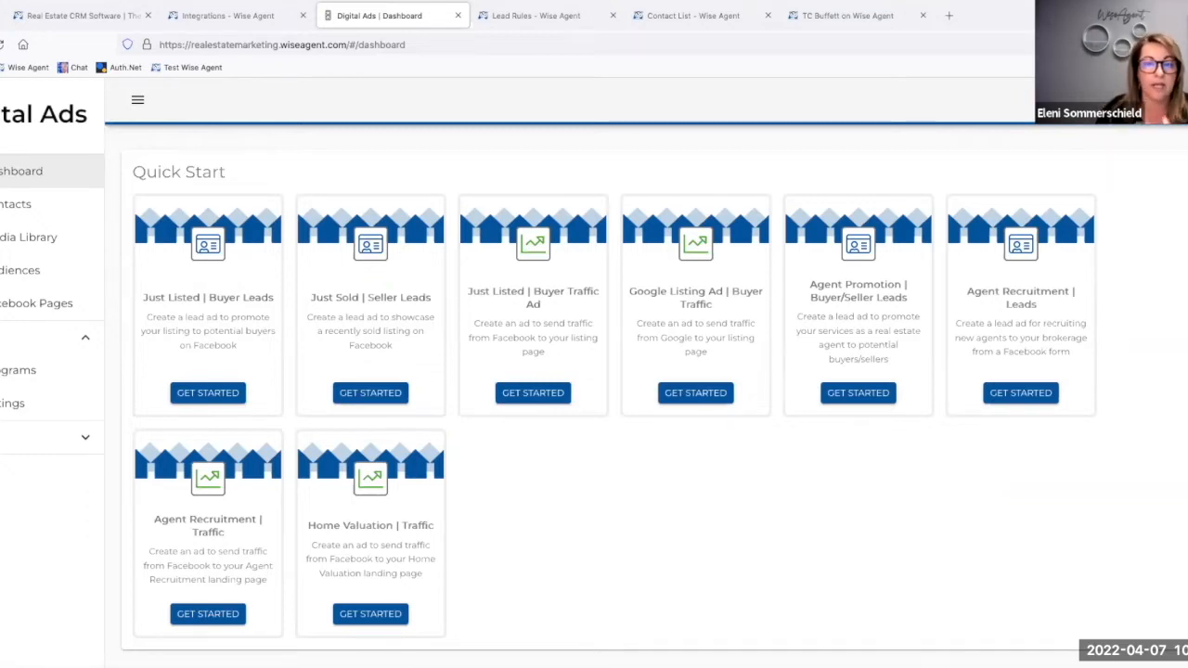
{"action": "left_click", "coordinate": [561, 395]}
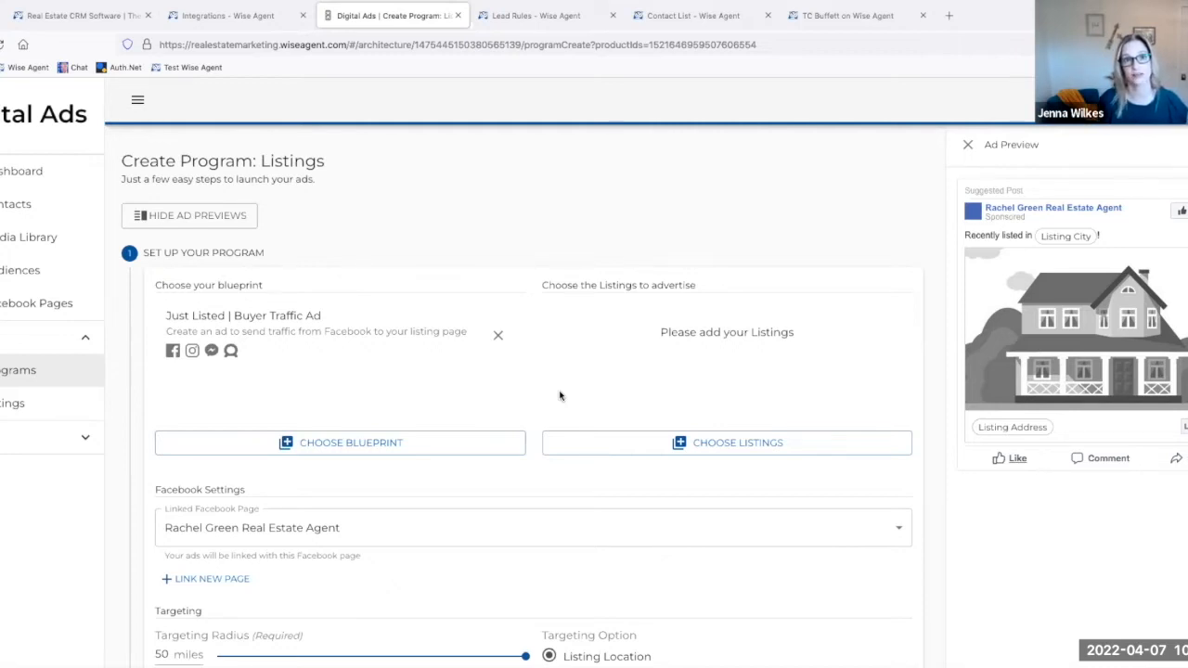
{"action": "scroll", "coordinate": [559, 396], "scroll_direction": "down", "scroll_amount": 5}
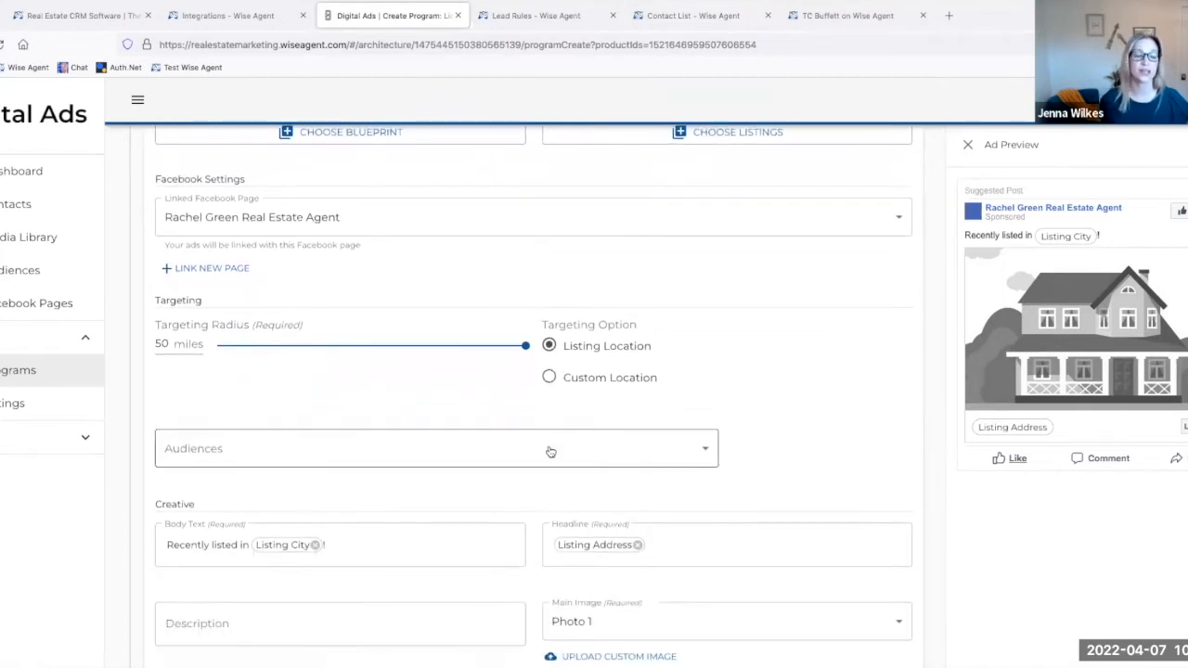
{"action": "left_click", "coordinate": [551, 452]}
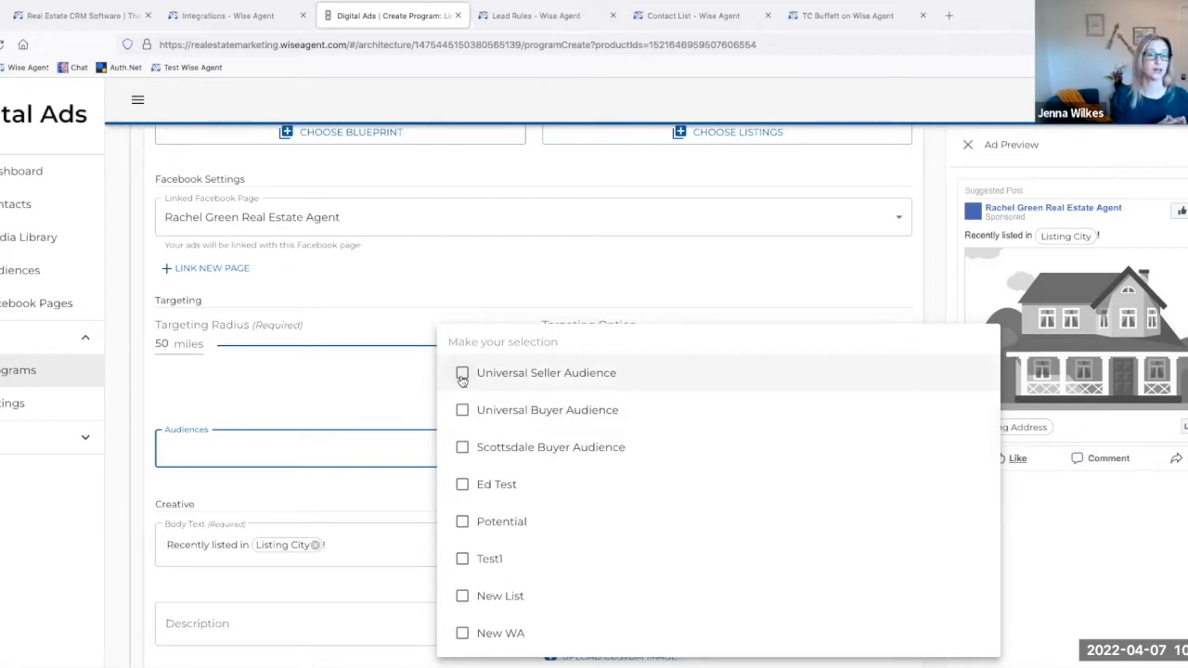
{"action": "left_click", "coordinate": [386, 380]}
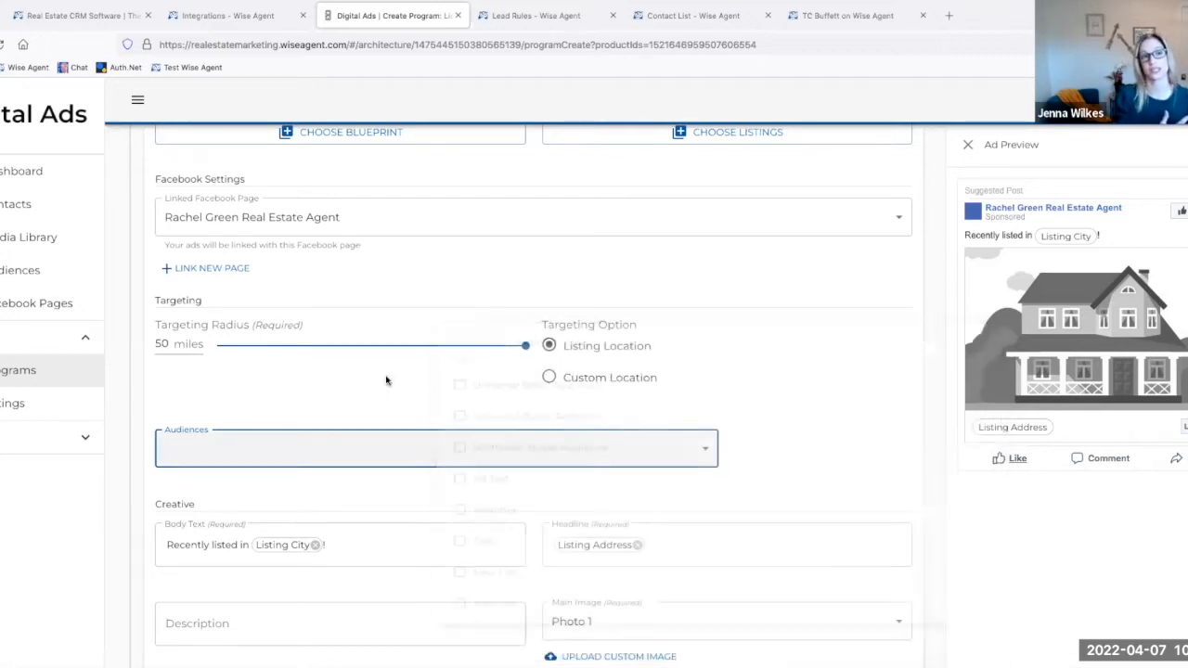
Step: Switch to Wise Agent and open the contact list
{"action": "left_click", "coordinate": [239, 15]}
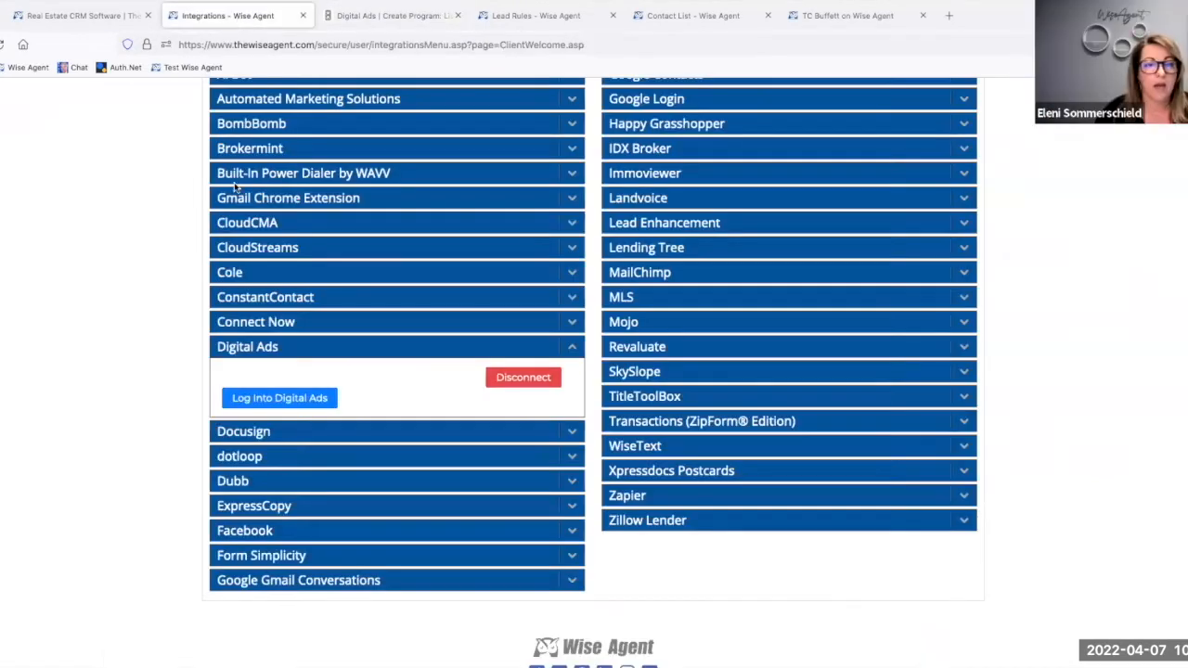
{"action": "scroll", "coordinate": [235, 191], "scroll_direction": "up", "scroll_amount": 2}
{"action": "scroll", "coordinate": [234, 186], "scroll_direction": "up", "scroll_amount": 1}
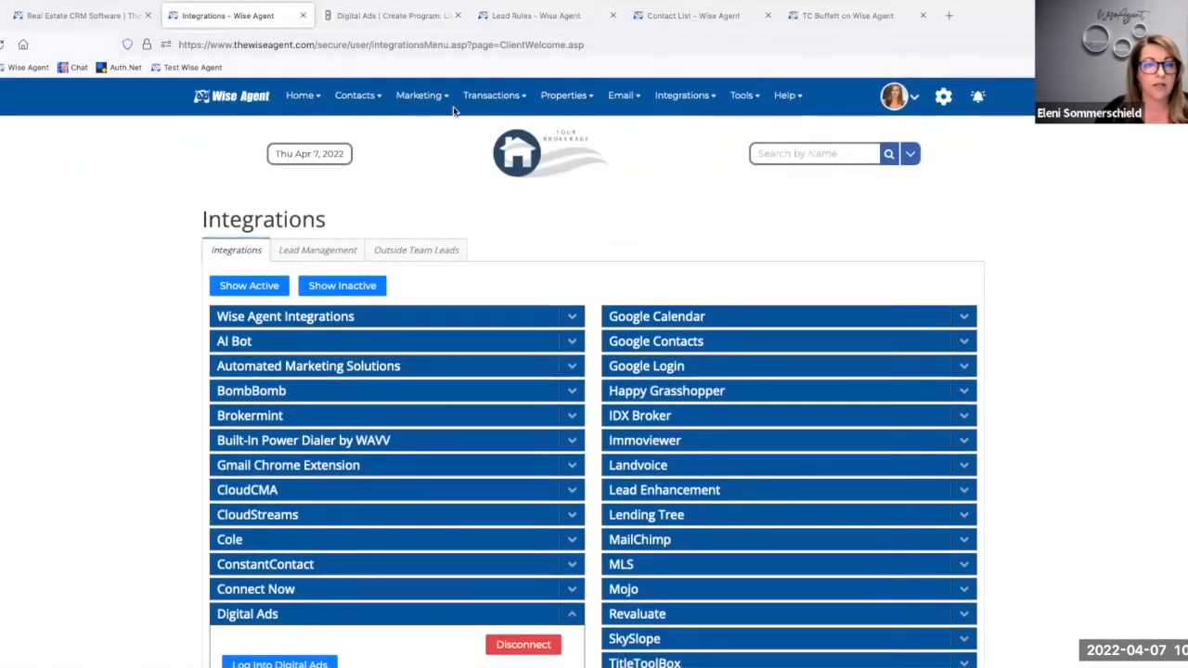
{"action": "left_click", "coordinate": [350, 126]}
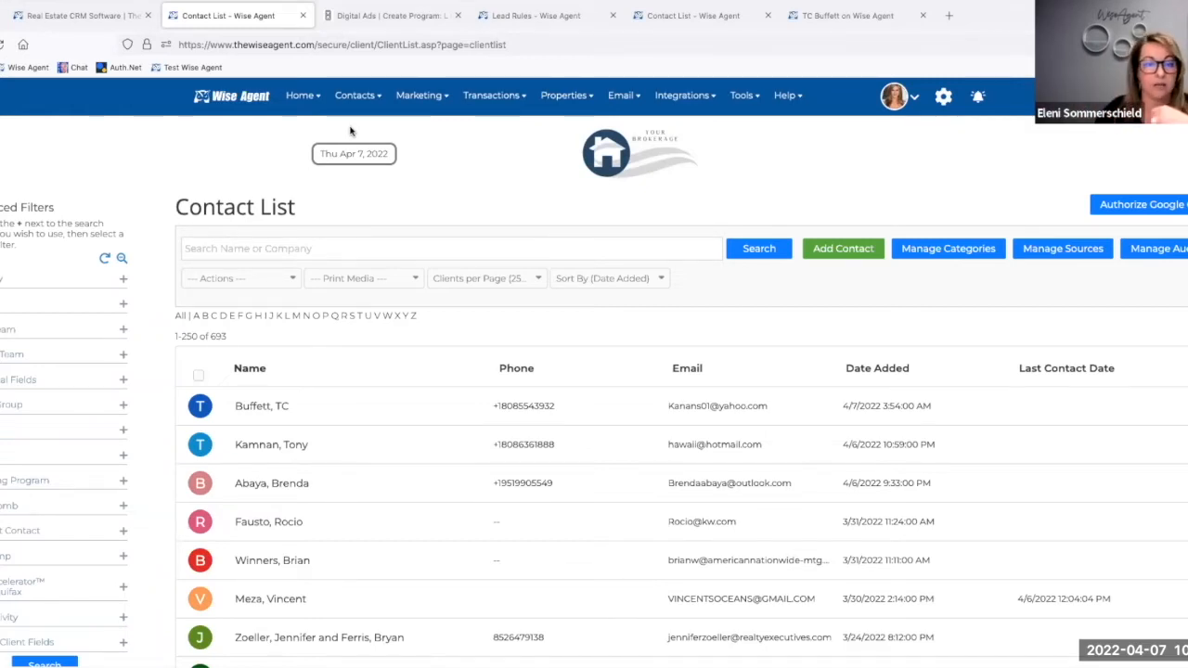
Step: Select all contacts on the page, view the form for adding them to a new Facebook audience, and cancel it
{"action": "left_click", "coordinate": [199, 376]}
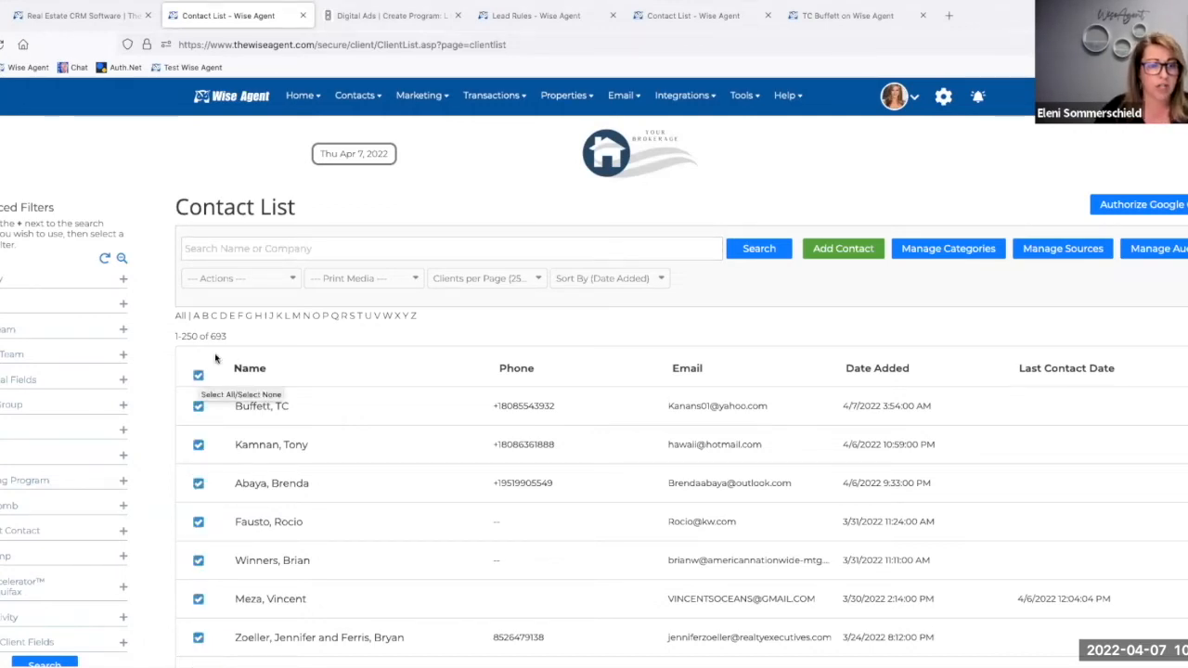
{"action": "left_click", "coordinate": [254, 286]}
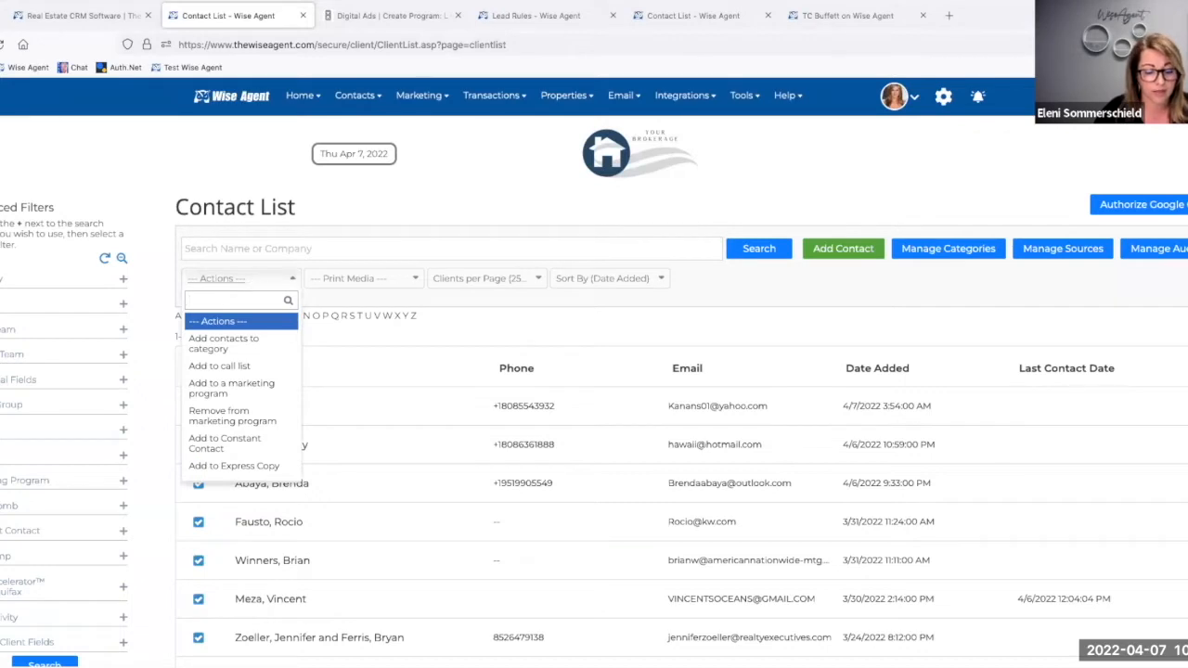
{"action": "type", "text": "fa"}
{"action": "left_click", "coordinate": [247, 325]}
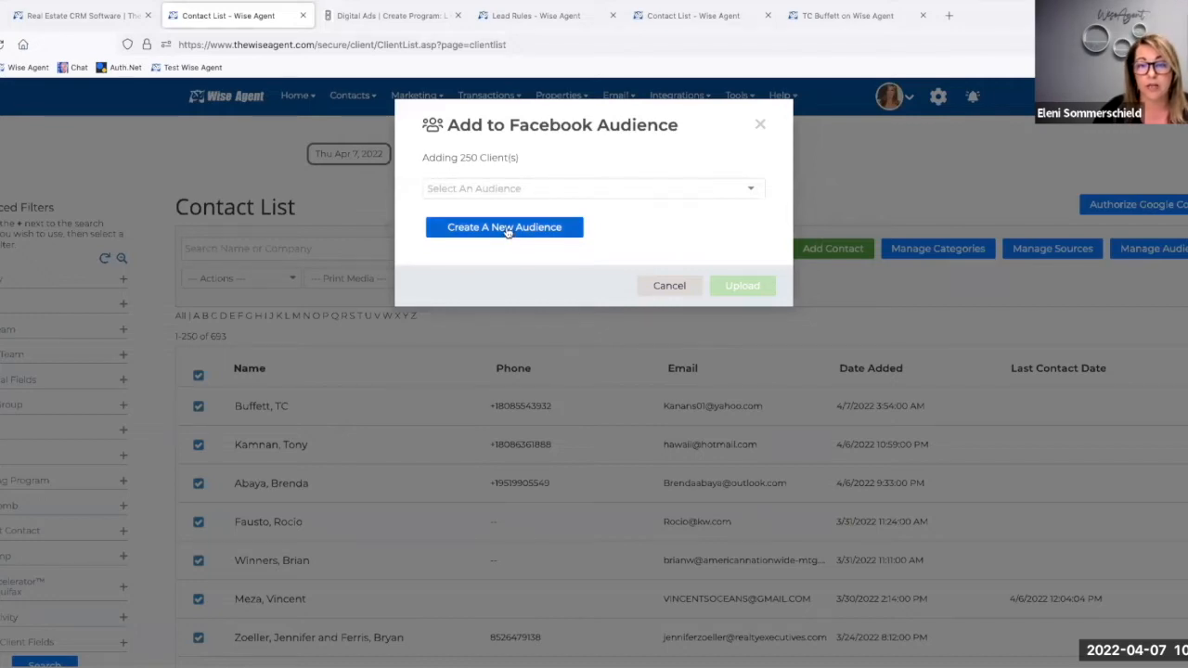
{"action": "left_click", "coordinate": [508, 231]}
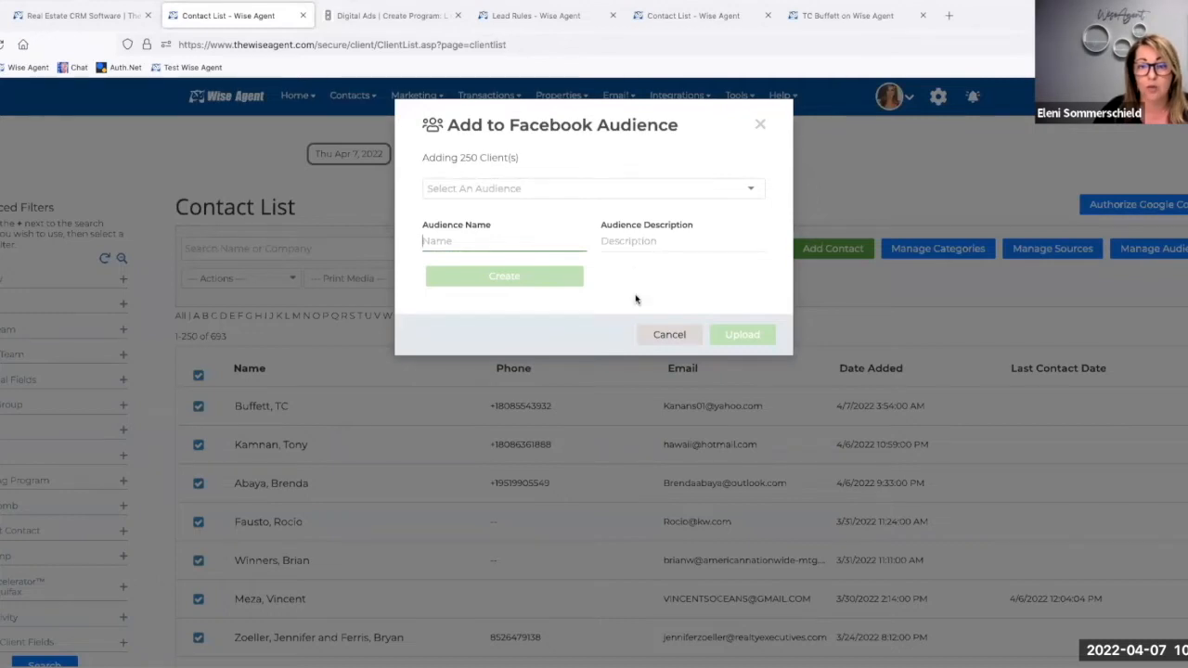
{"action": "left_click", "coordinate": [658, 335]}
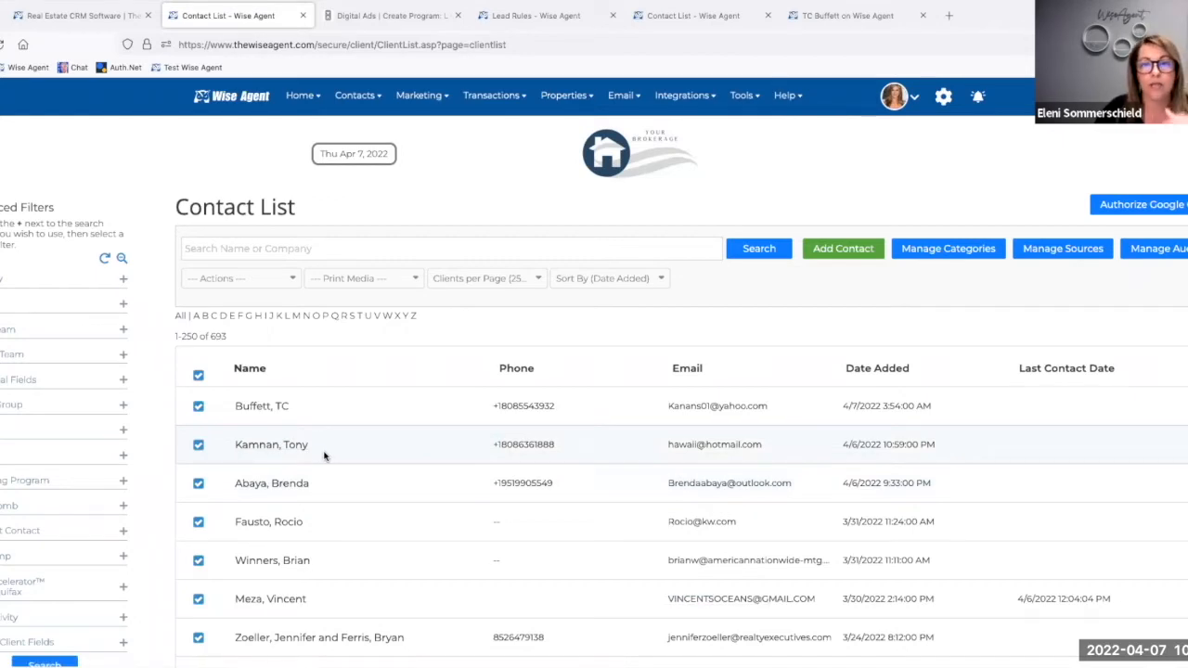
Step: Switch to the Digital Ads program and target the Universal Seller Audience and Potential audiences
{"action": "left_click", "coordinate": [395, 21]}
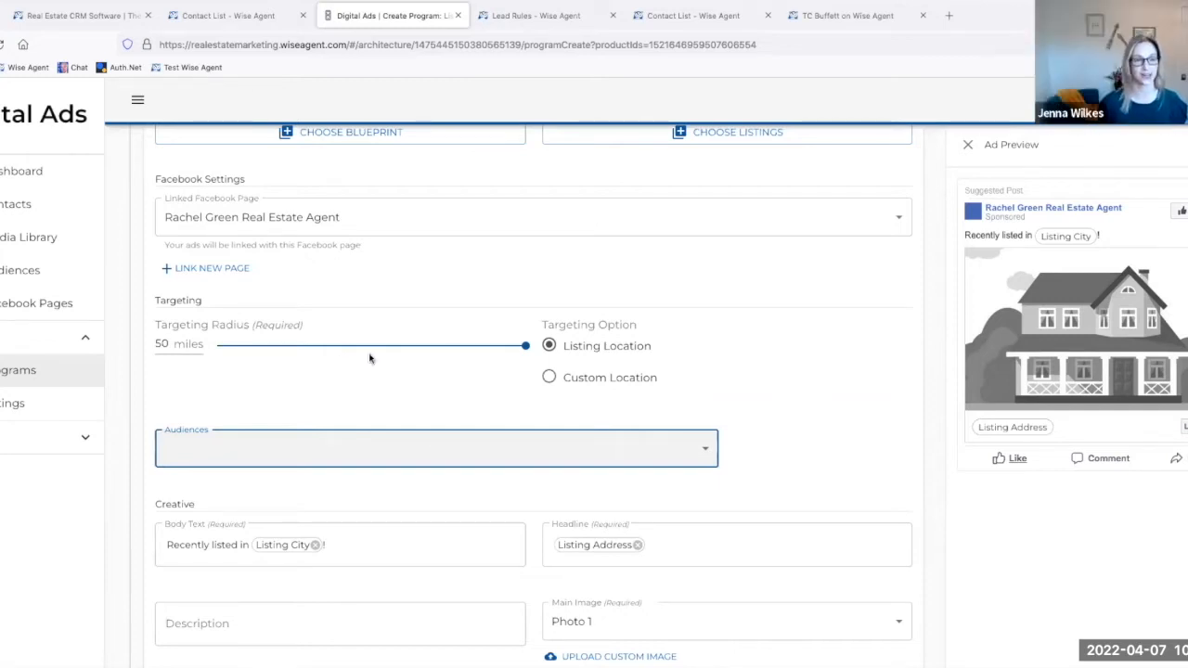
{"action": "left_click", "coordinate": [437, 442]}
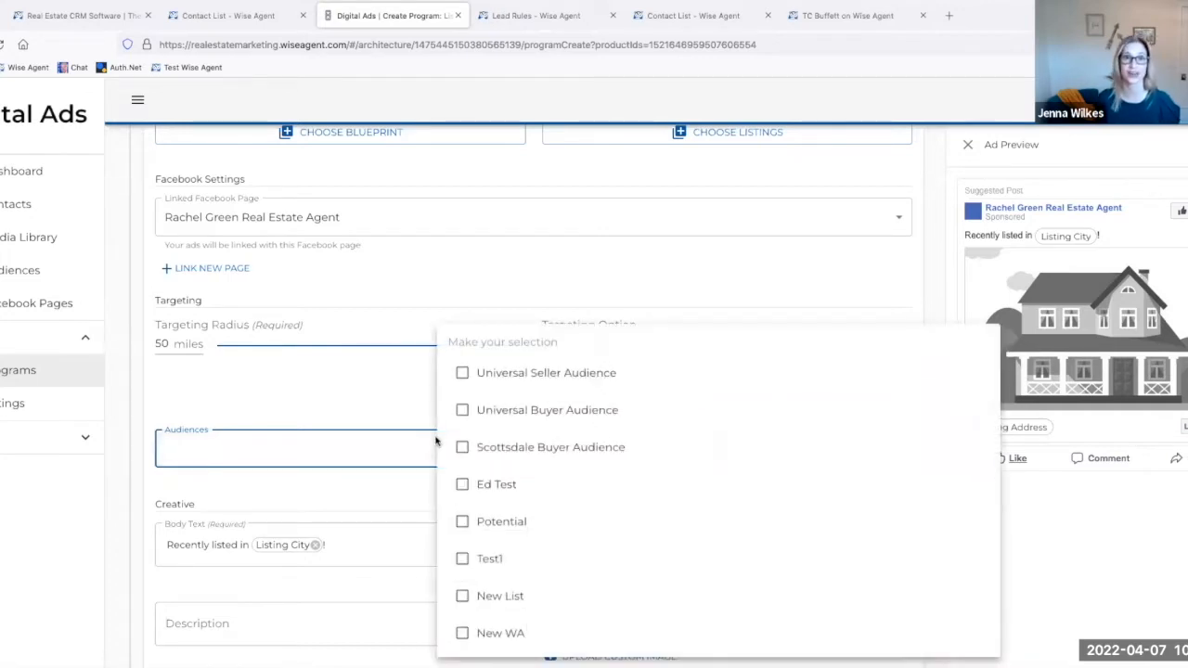
{"action": "left_click", "coordinate": [463, 374]}
{"action": "left_click", "coordinate": [310, 381]}
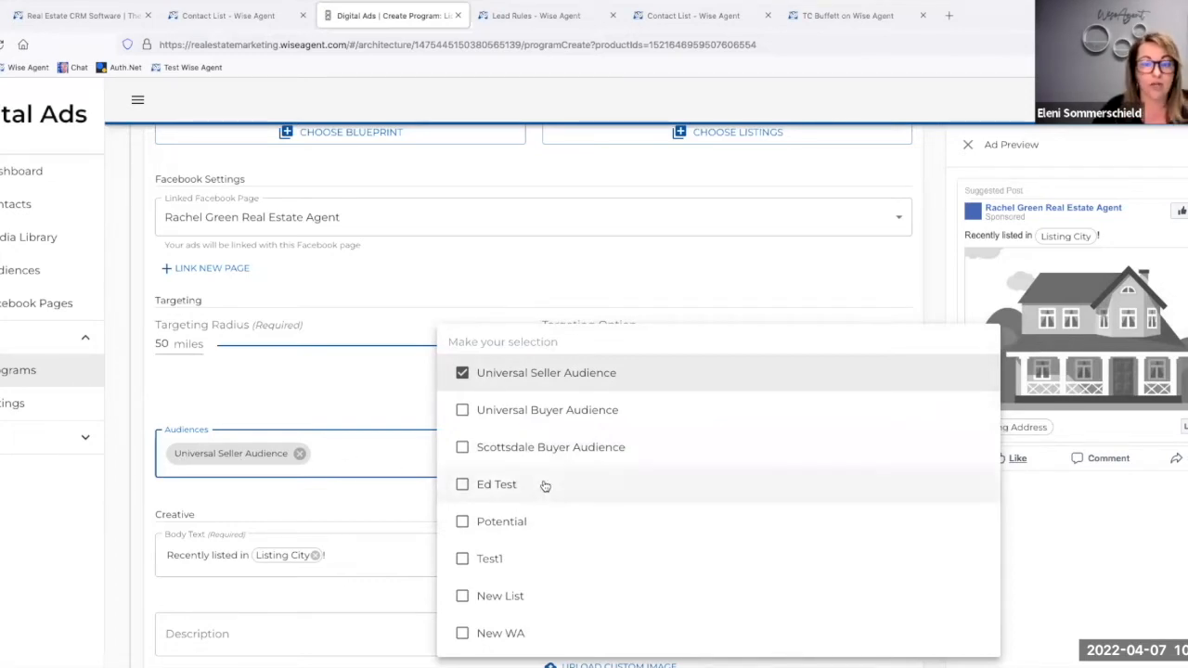
{"action": "left_click", "coordinate": [463, 522]}
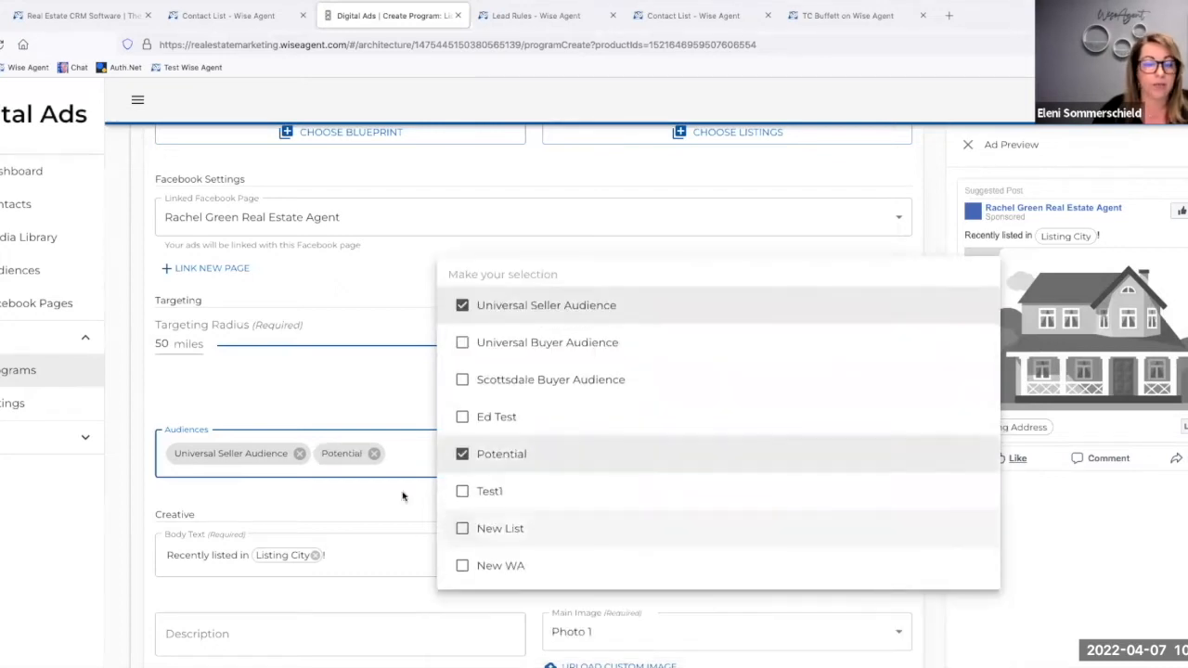
{"action": "left_click", "coordinate": [309, 357]}
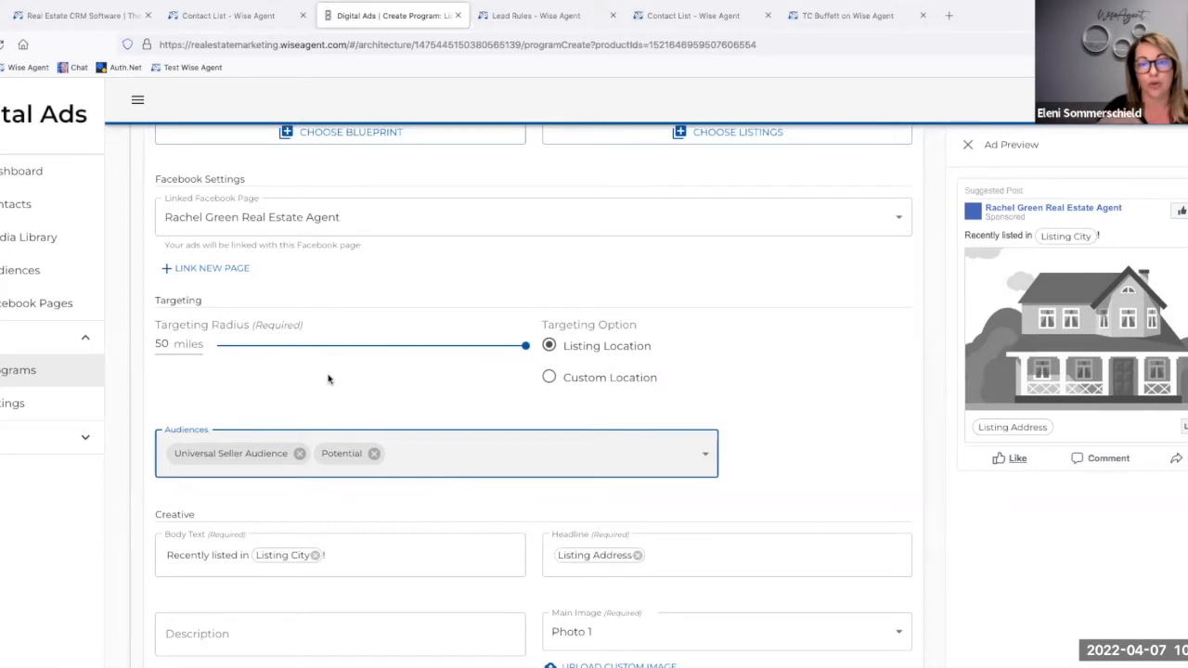
Step: Choose the $765,000 single-family listing in Fountain Hills as the listing for the ad program
{"action": "scroll", "coordinate": [658, 372], "scroll_direction": "up", "scroll_amount": 1}
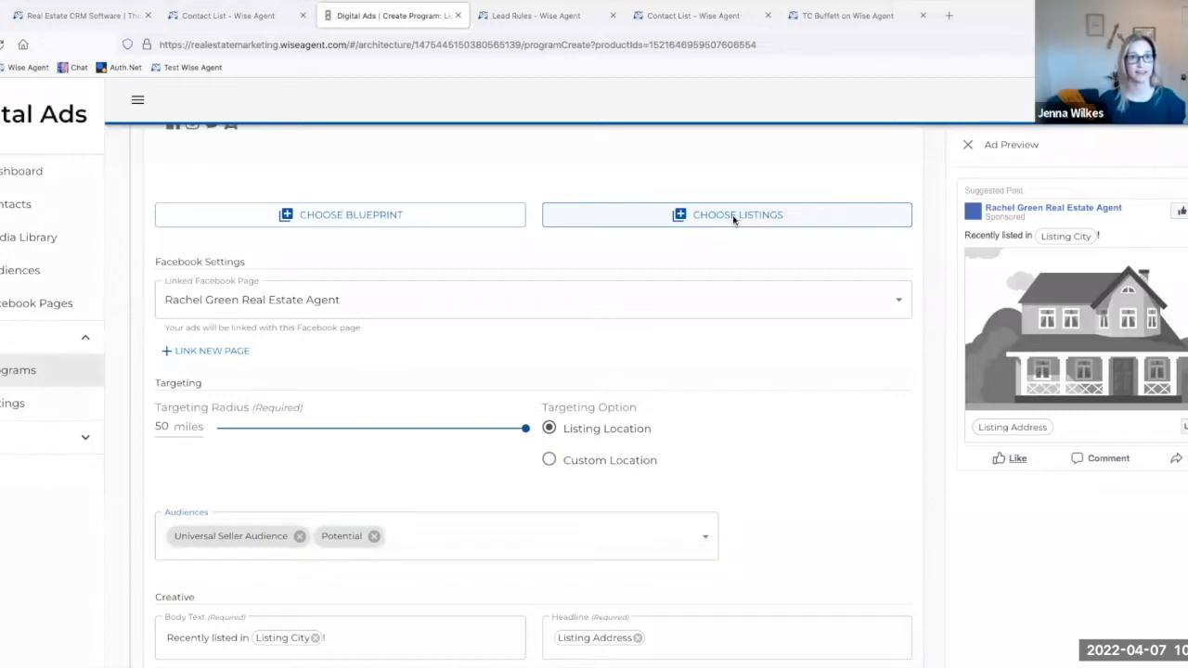
{"action": "left_click", "coordinate": [735, 217]}
{"action": "left_click", "coordinate": [181, 507]}
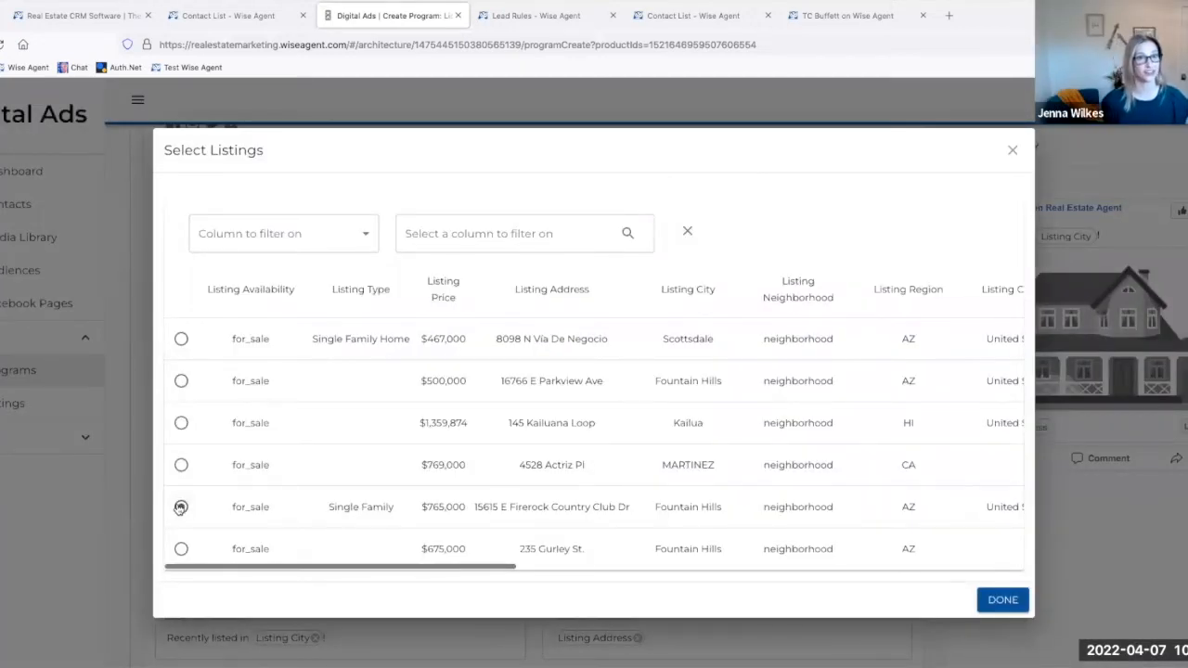
{"action": "left_click", "coordinate": [990, 601]}
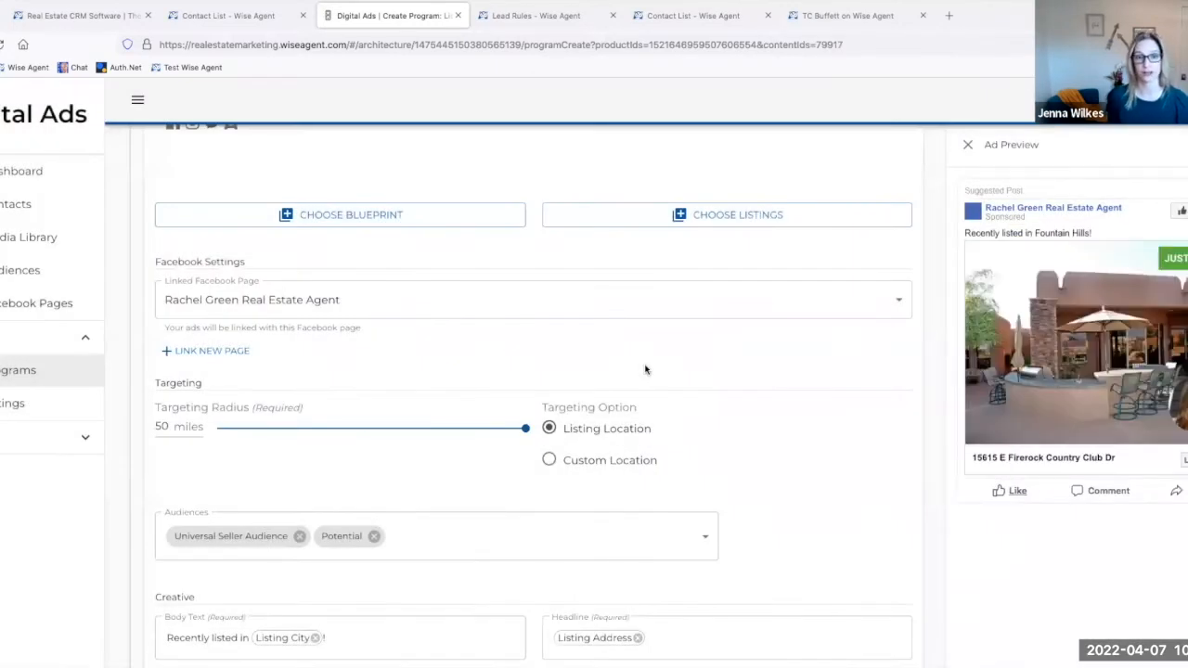
Step: Change the targeting option to Custom Location and set the region to Lincolnwood, IL 60712, USA
{"action": "scroll", "coordinate": [646, 370], "scroll_direction": "down", "scroll_amount": 1}
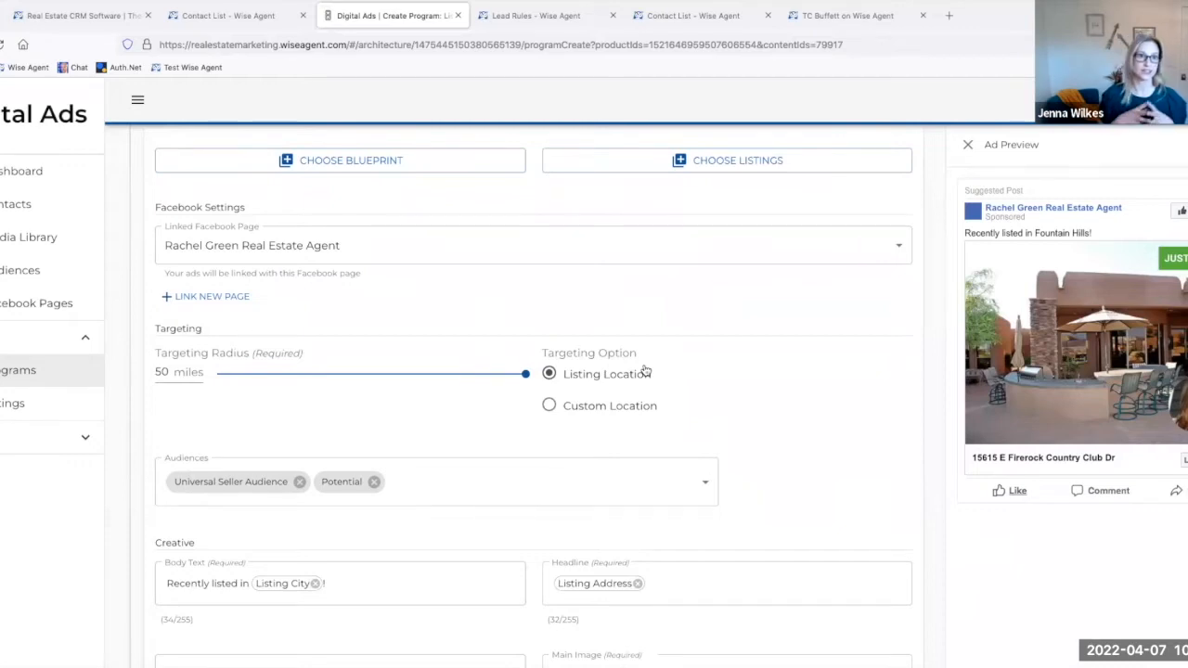
{"action": "left_click", "coordinate": [551, 406]}
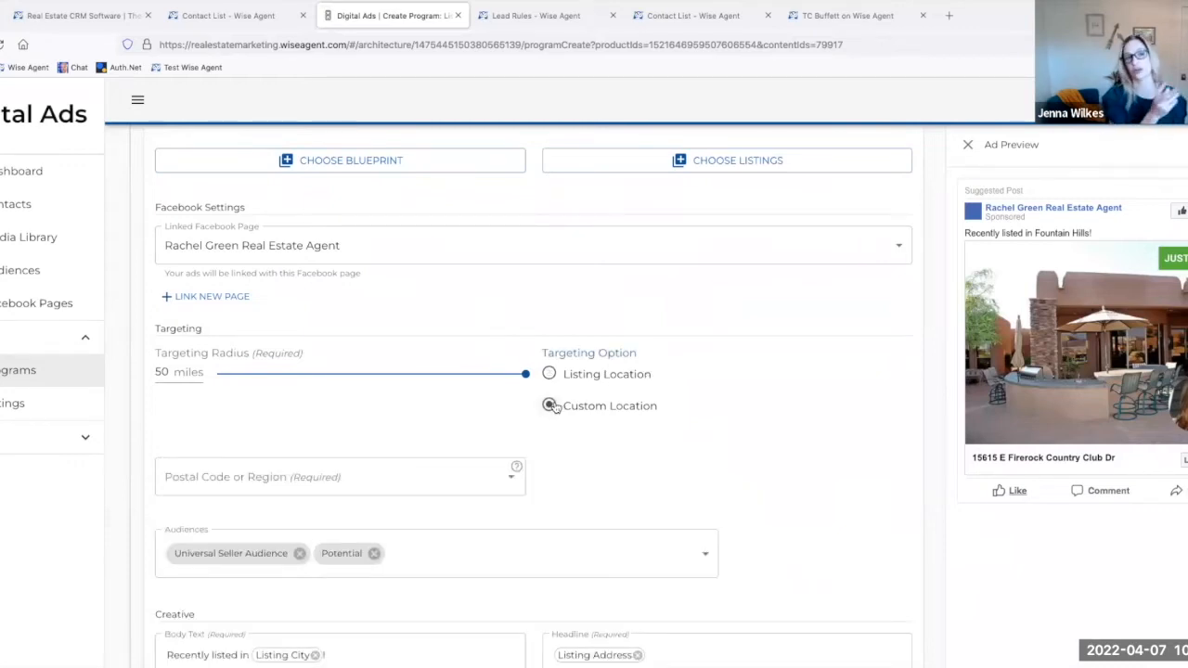
{"action": "left_click", "coordinate": [325, 468]}
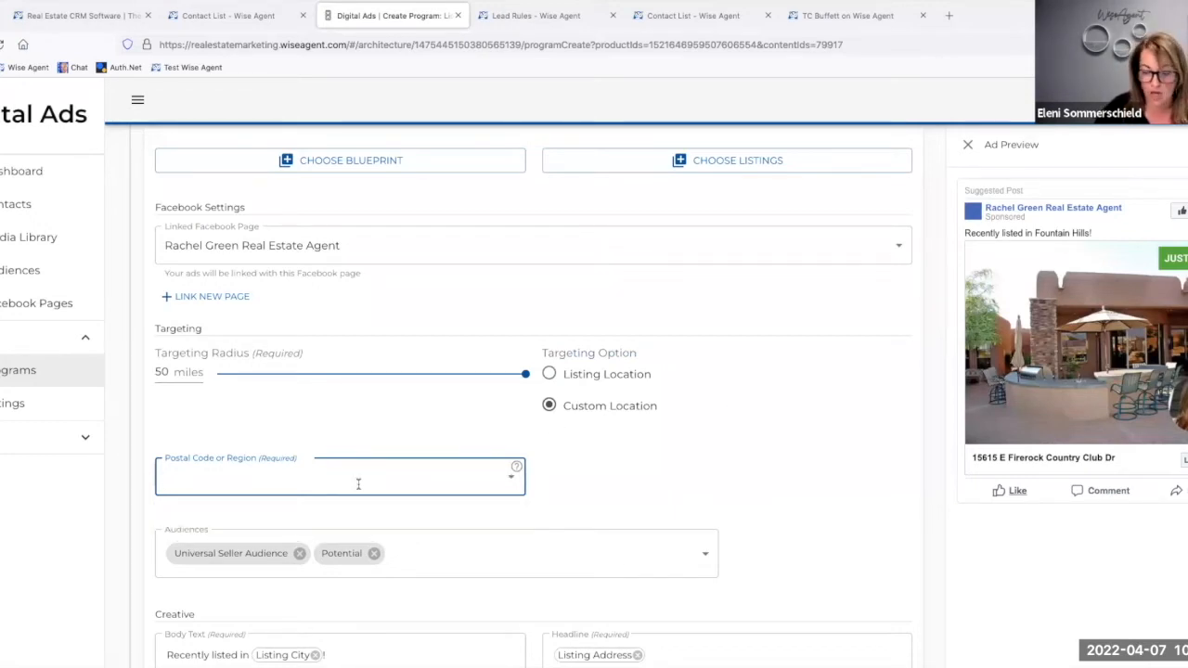
{"action": "type", "text": "60"}
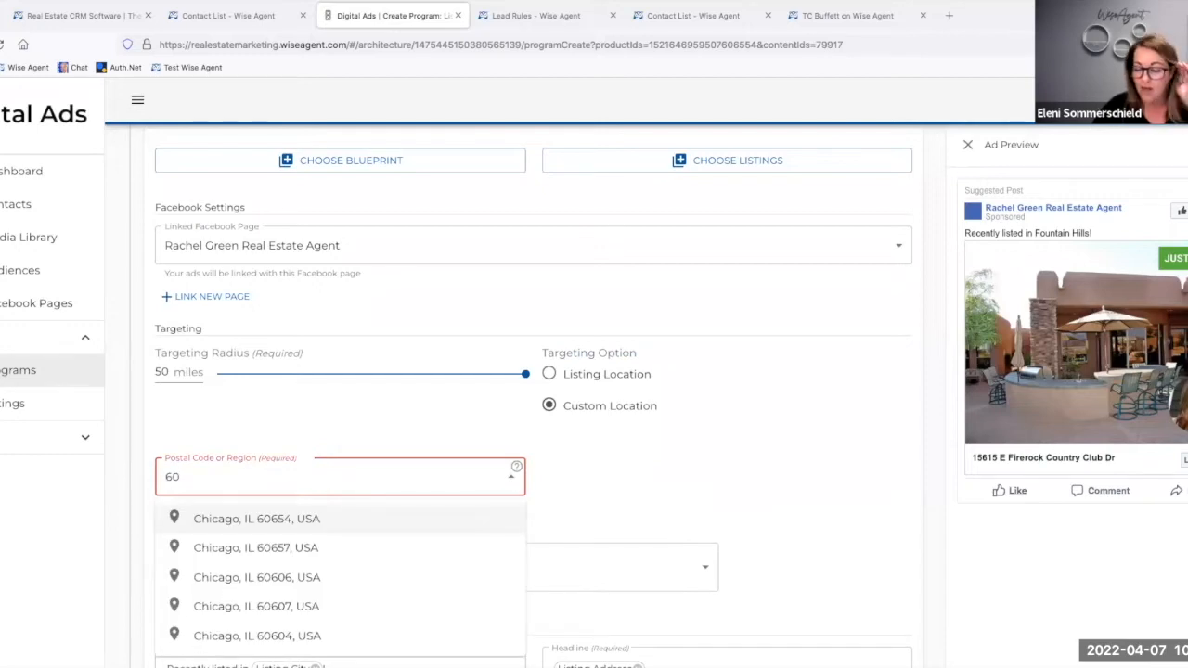
{"action": "type", "text": "71"}
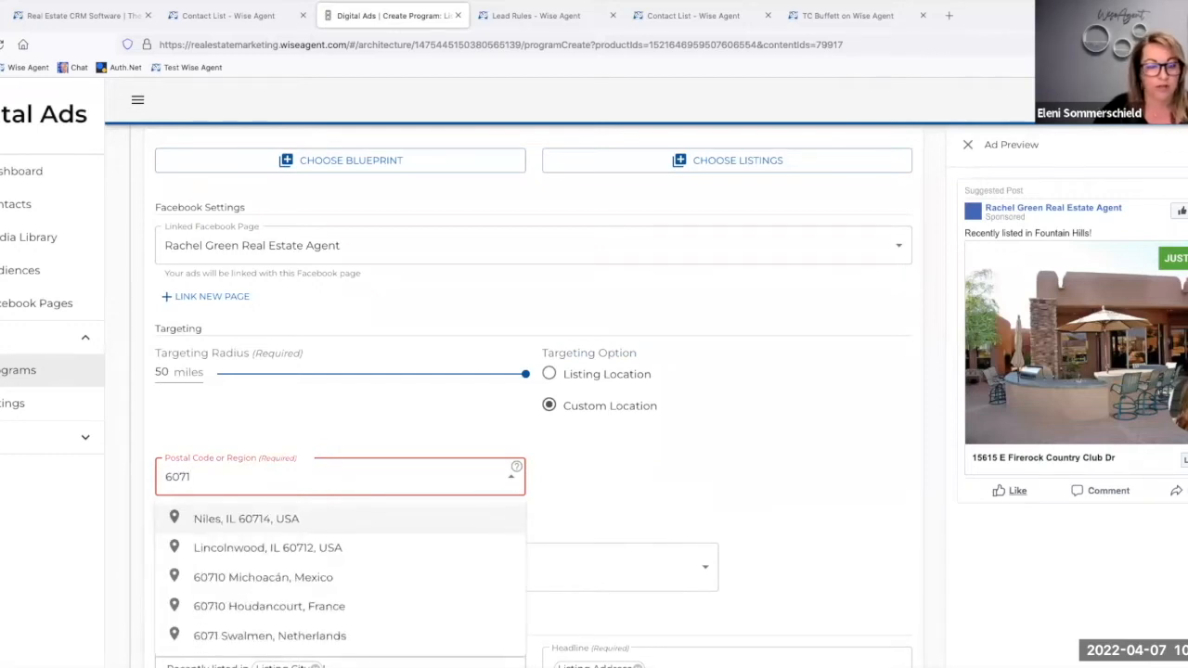
{"action": "left_click", "coordinate": [347, 547]}
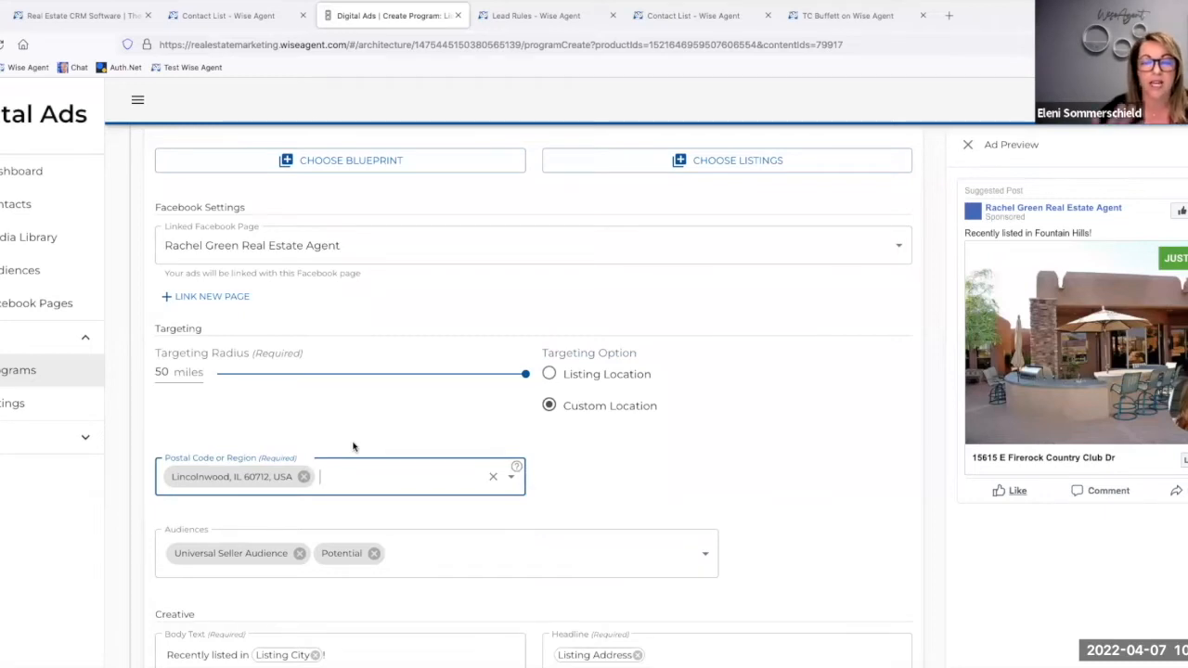
Step: Set the ad's main image to Photo 6, and try the None property status overlay before restoring Just Listed
{"action": "scroll", "coordinate": [353, 446], "scroll_direction": "down", "scroll_amount": 2}
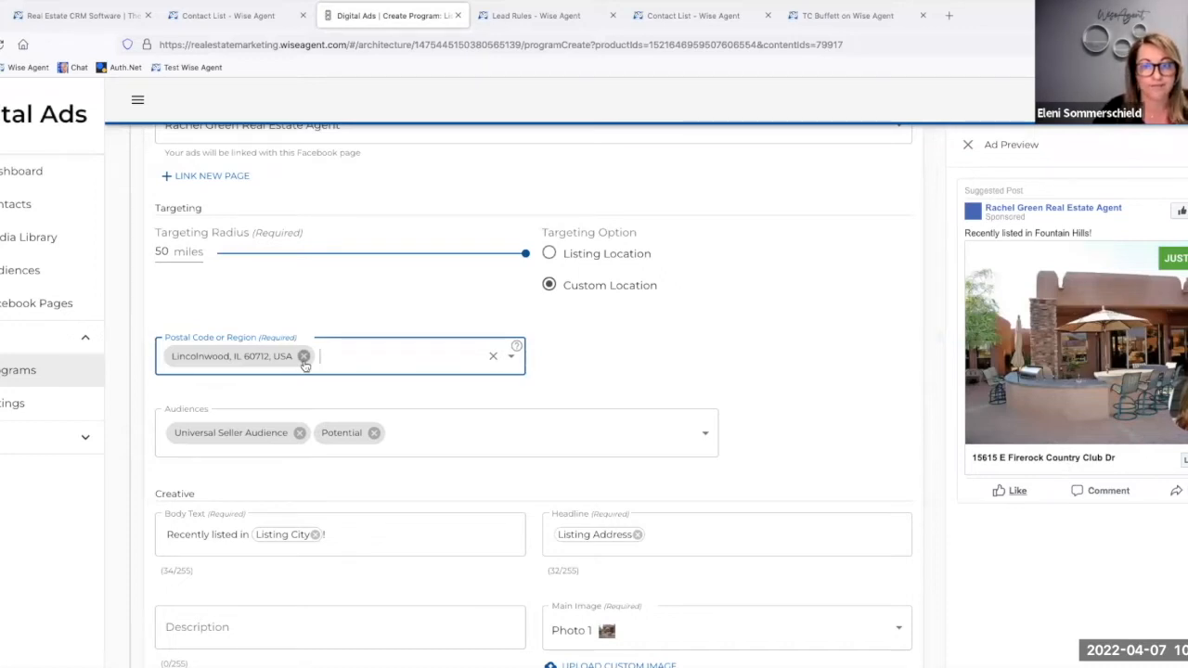
{"action": "scroll", "coordinate": [305, 365], "scroll_direction": "down", "scroll_amount": 1}
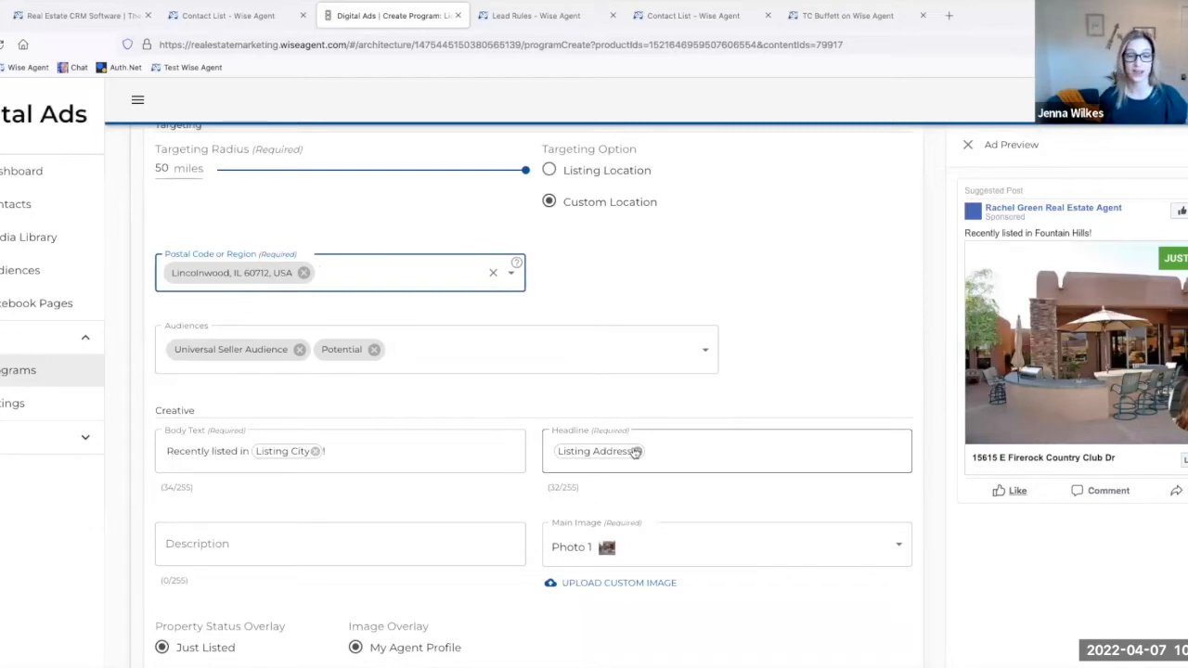
{"action": "scroll", "coordinate": [422, 478], "scroll_direction": "down", "scroll_amount": 3}
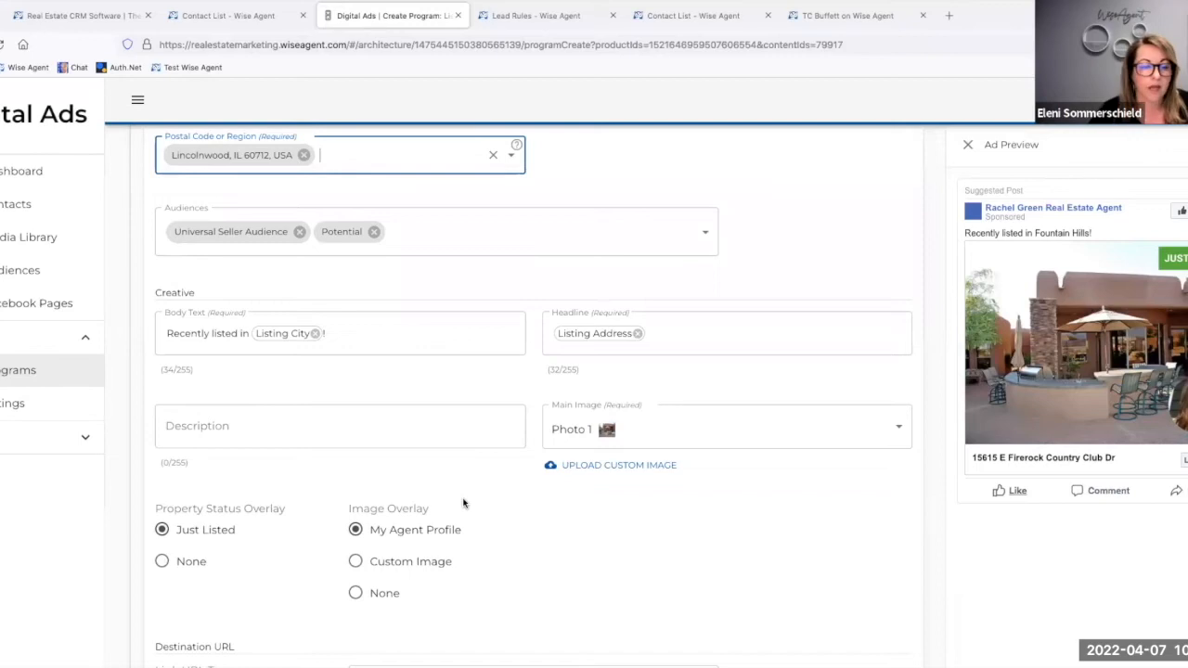
{"action": "scroll", "coordinate": [464, 503], "scroll_direction": "down", "scroll_amount": 2}
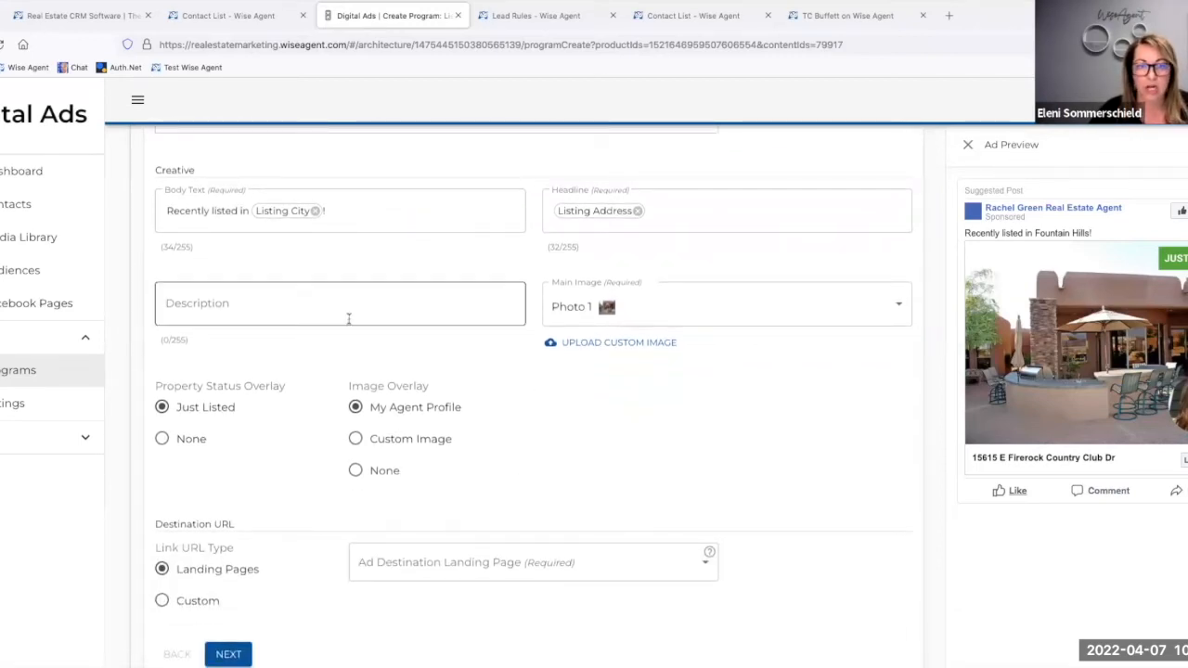
{"action": "left_click", "coordinate": [610, 321]}
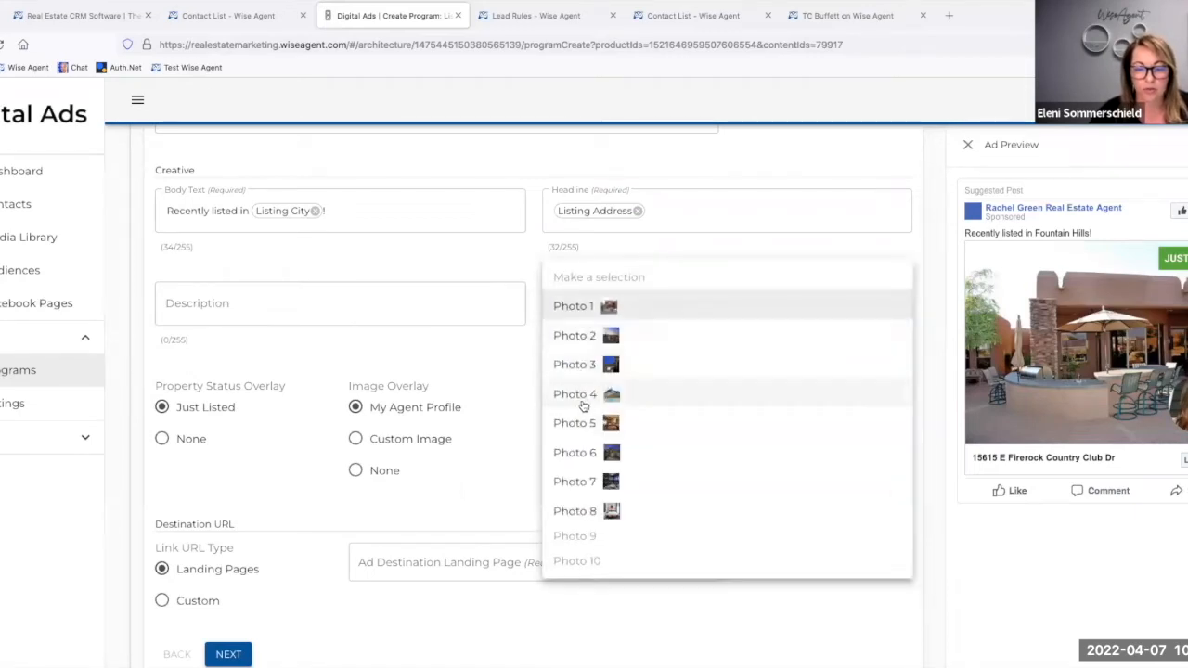
{"action": "left_click", "coordinate": [586, 455]}
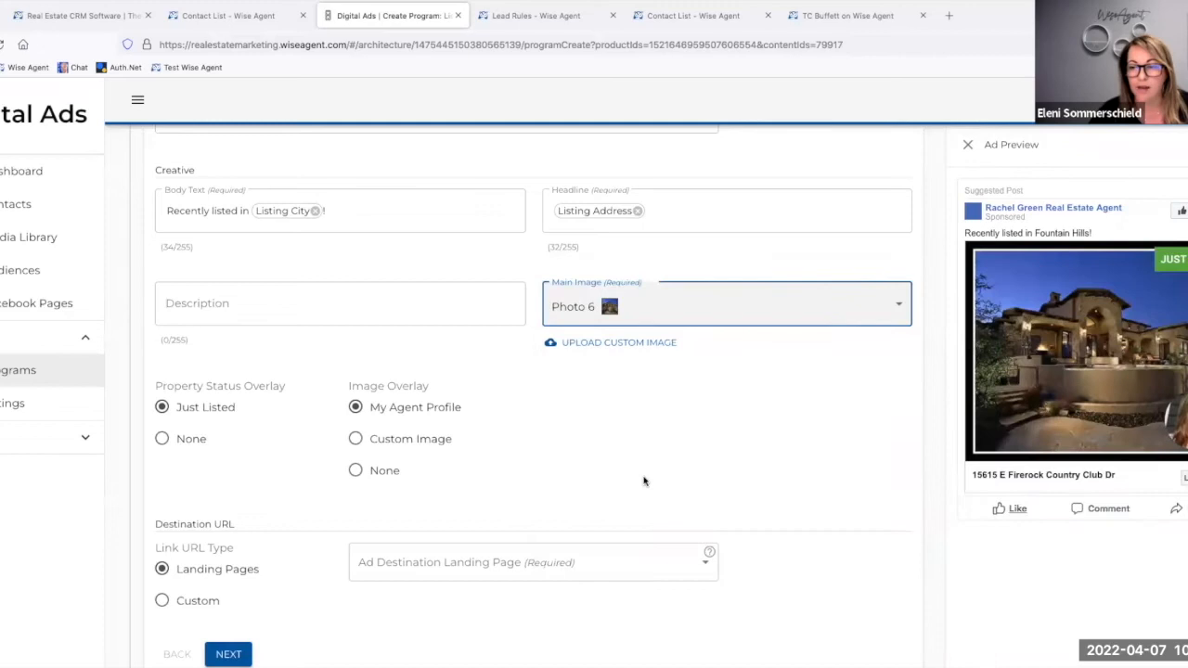
{"action": "left_click", "coordinate": [184, 443]}
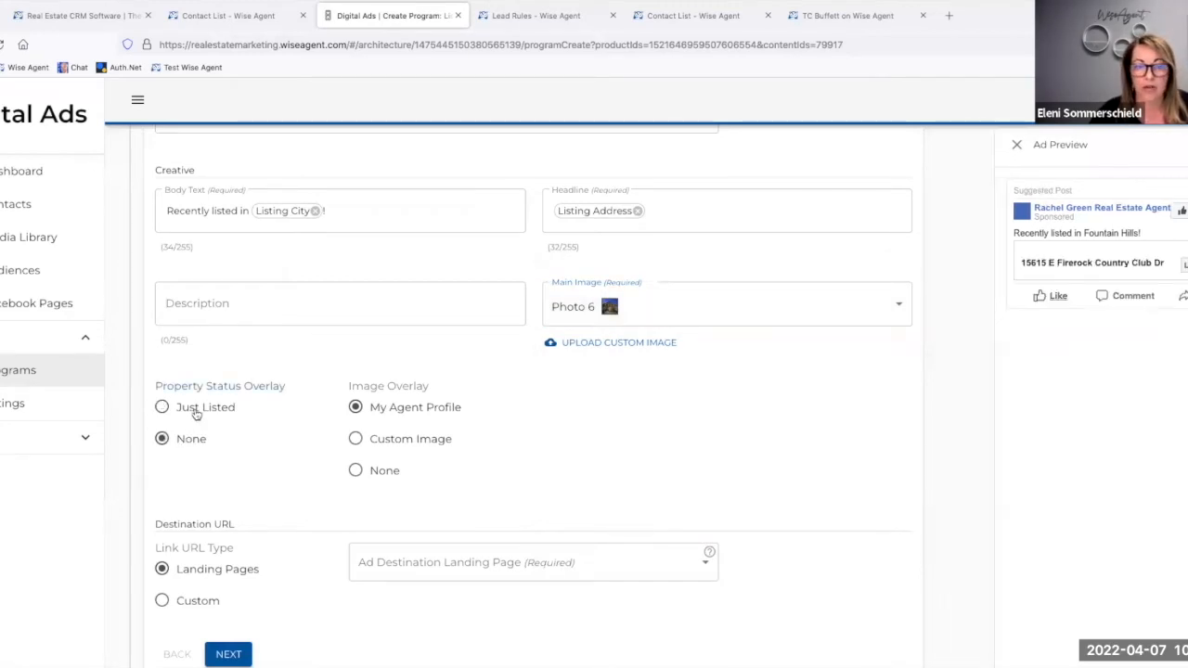
{"action": "left_click", "coordinate": [196, 413]}
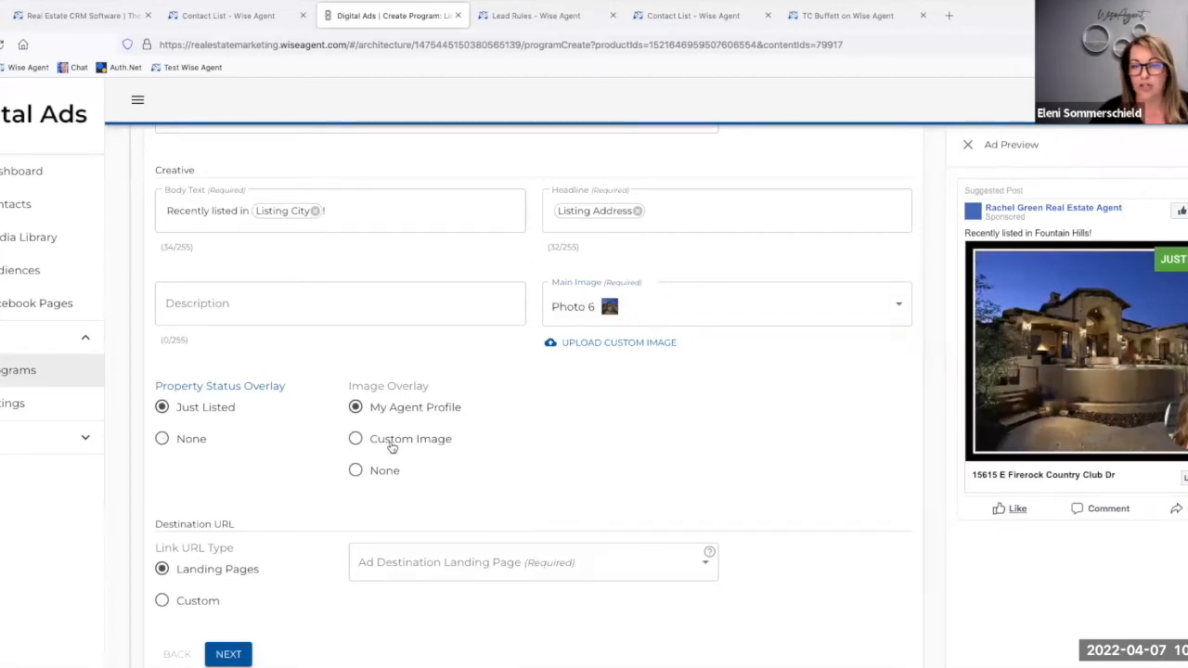
Step: View the available ad destination landing pages without choosing one, and discard the unsaved program to return to the dashboard
{"action": "scroll", "coordinate": [392, 448], "scroll_direction": "down", "scroll_amount": 2}
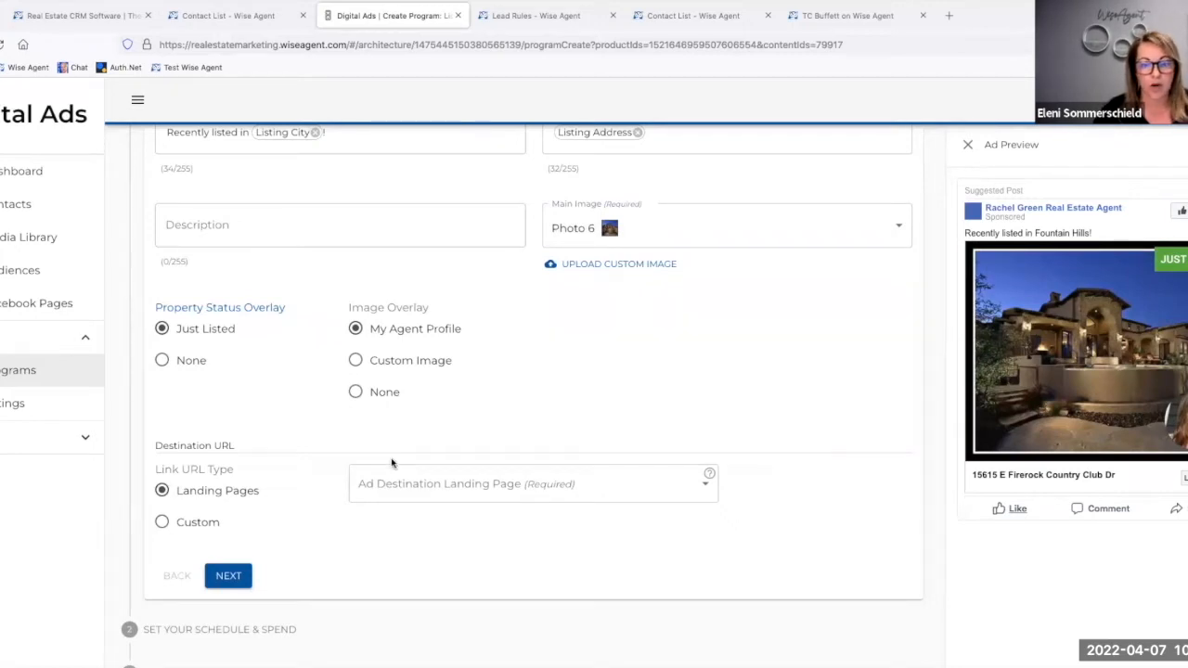
{"action": "left_click", "coordinate": [385, 481]}
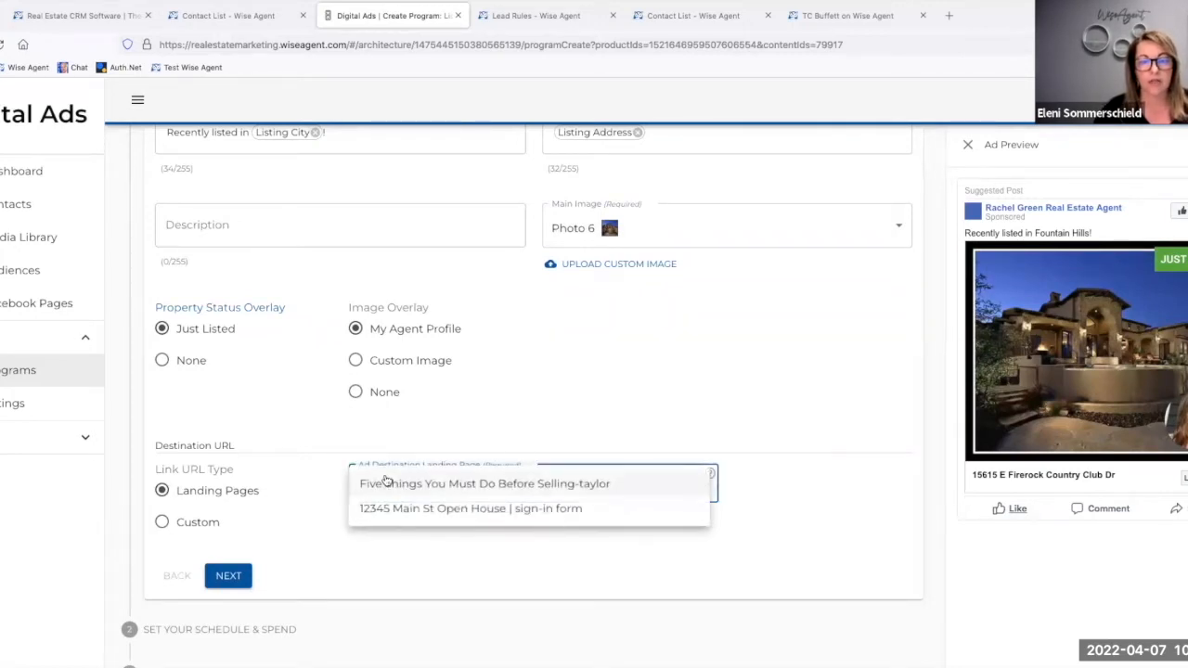
{"action": "left_click", "coordinate": [446, 450]}
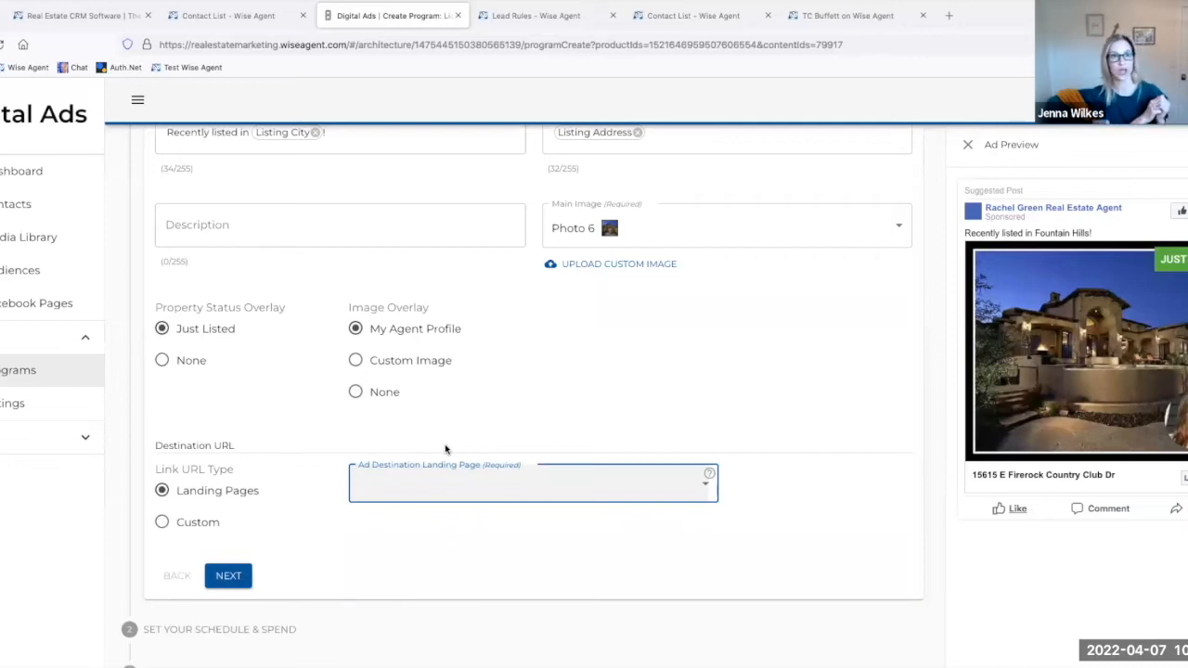
{"action": "left_click", "coordinate": [24, 173]}
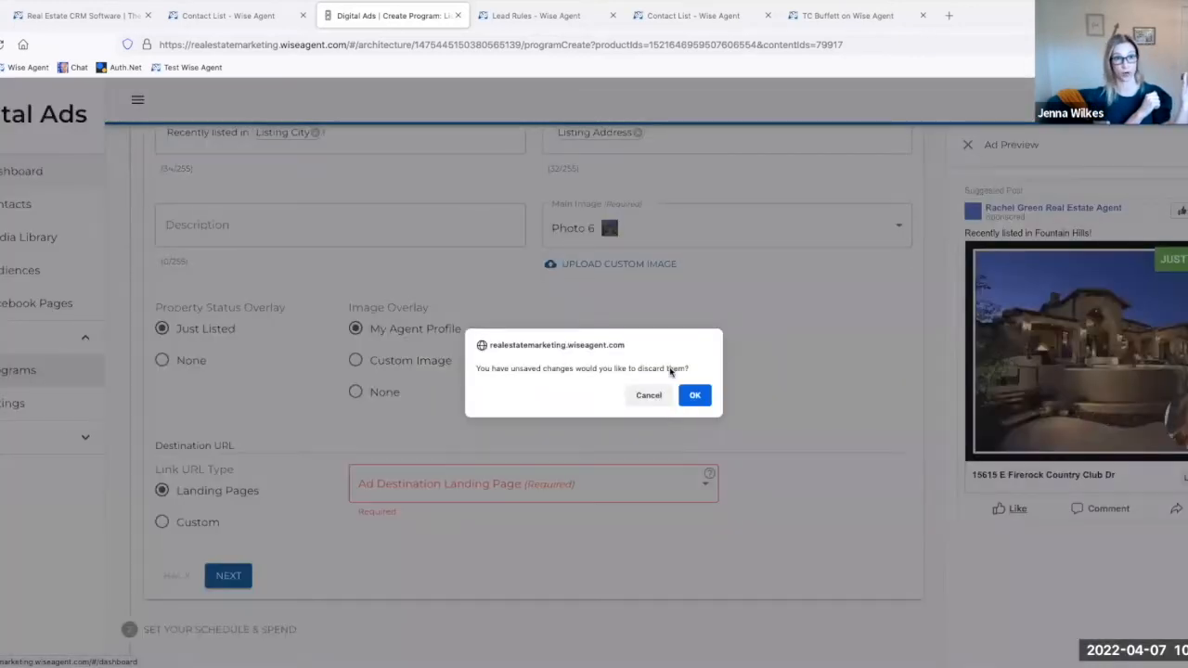
{"action": "left_click", "coordinate": [703, 396]}
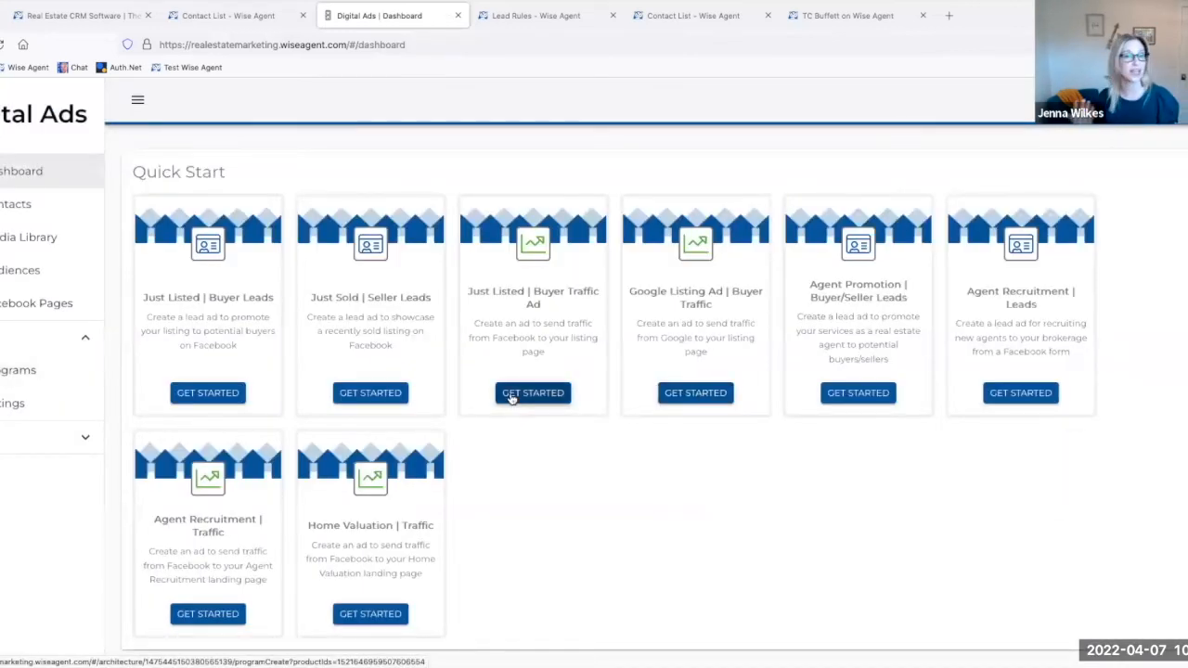
Step: View the destination URL choices of a Google Listing Ad | Buyer Traffic program and return to the dashboard
{"action": "left_click", "coordinate": [699, 396]}
{"action": "scroll", "coordinate": [452, 453], "scroll_direction": "down", "scroll_amount": 6}
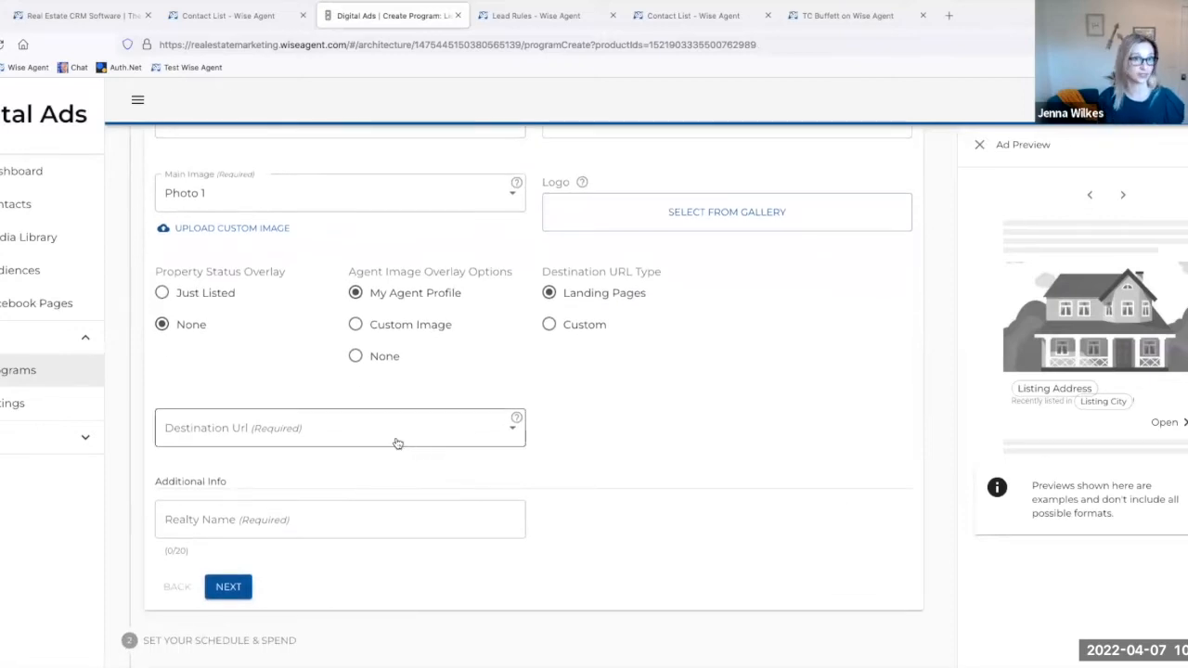
{"action": "left_click", "coordinate": [396, 443]}
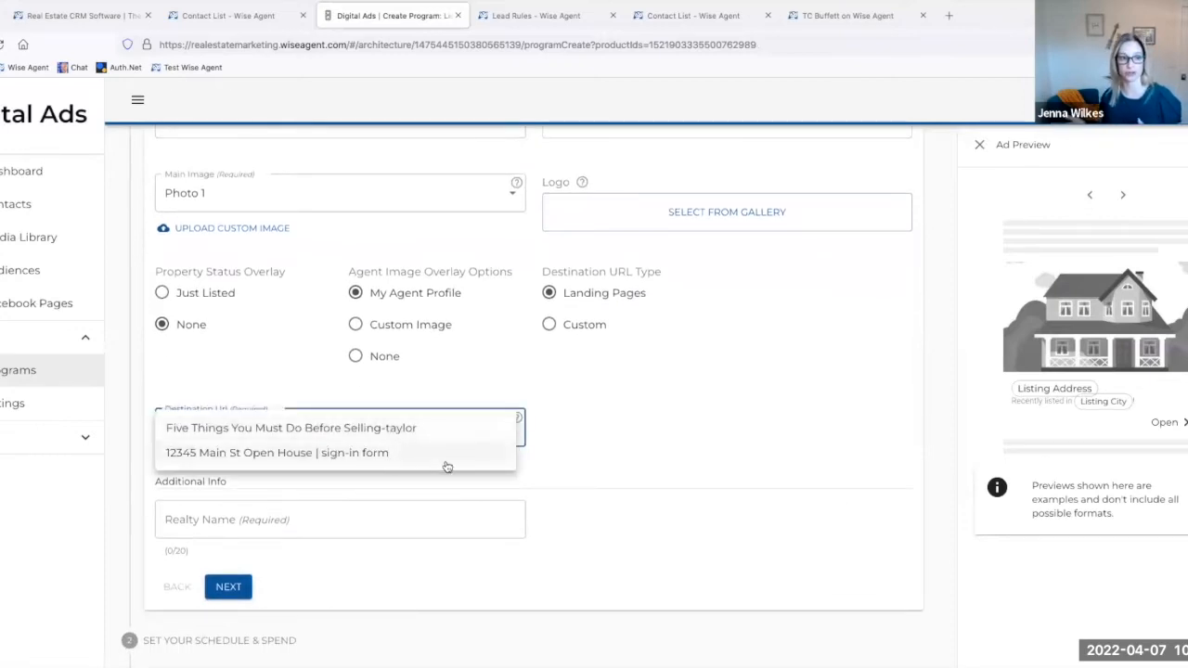
{"action": "left_click", "coordinate": [606, 445]}
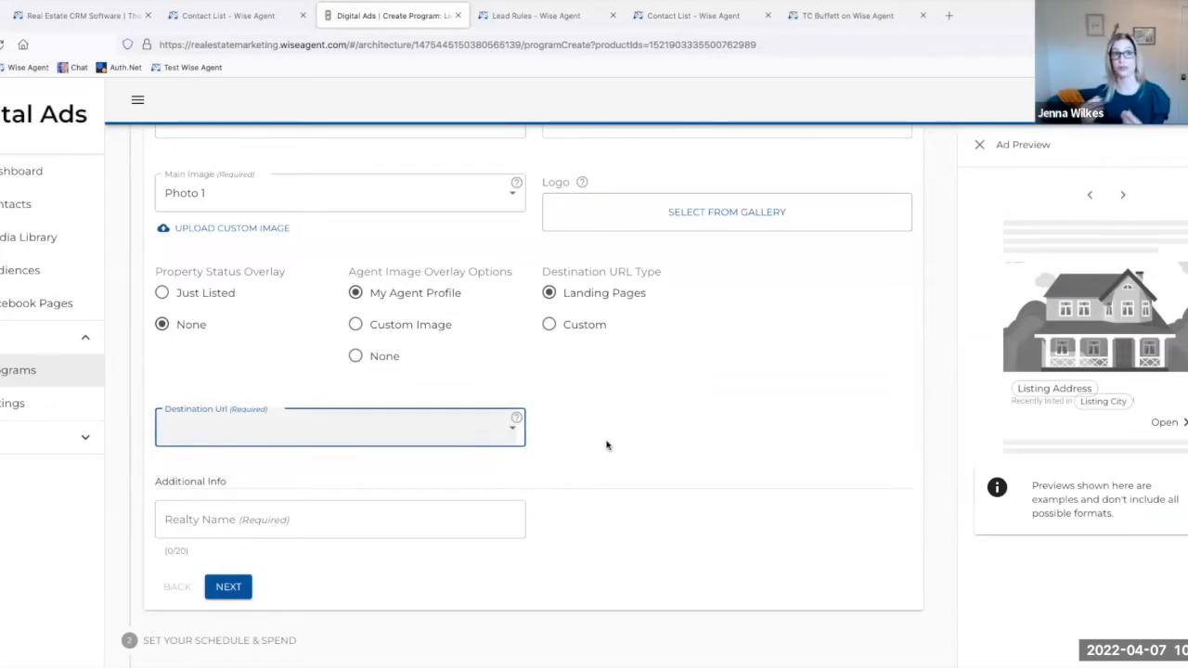
{"action": "left_click", "coordinate": [446, 432]}
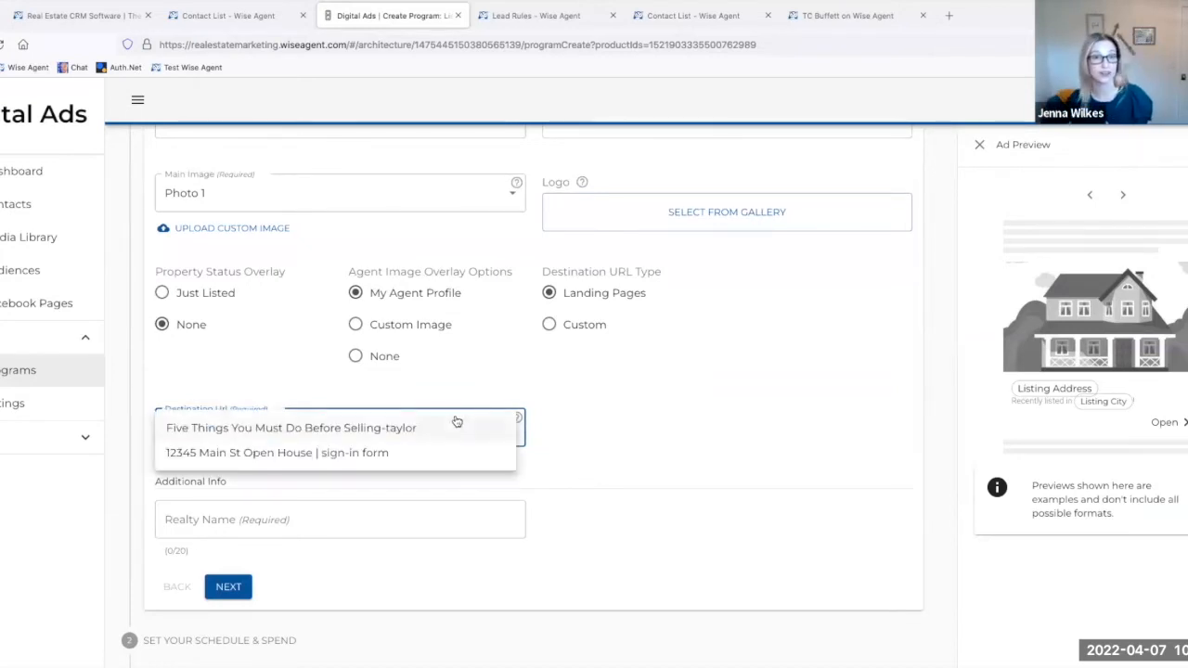
{"action": "left_click", "coordinate": [553, 394]}
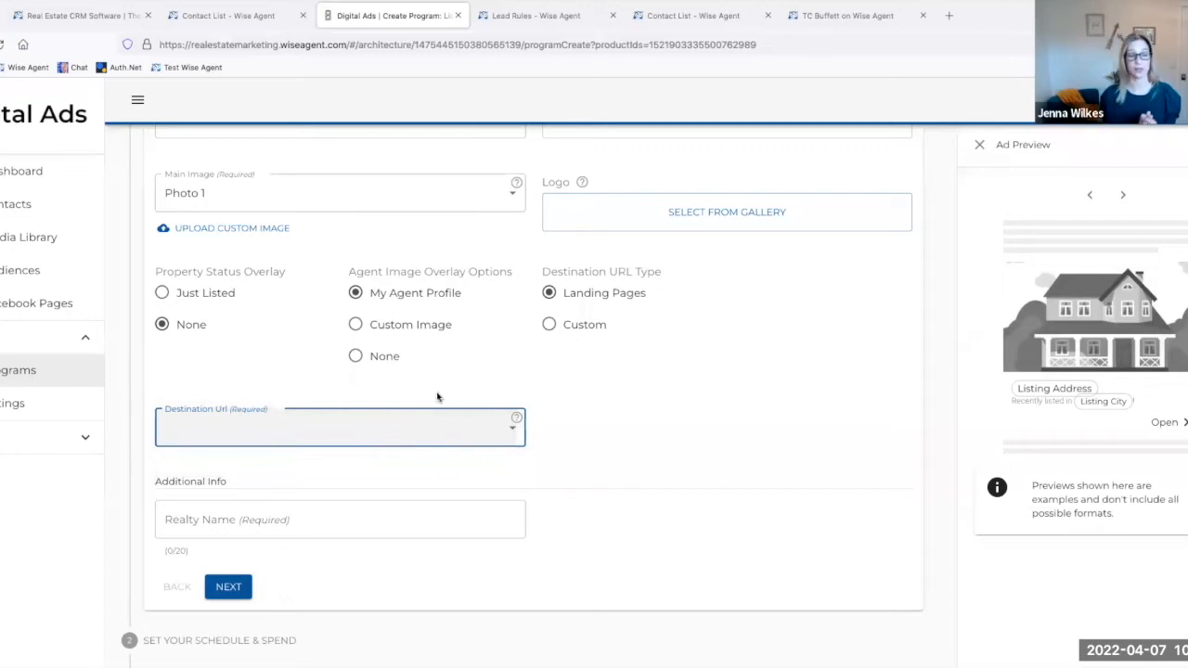
{"action": "left_click", "coordinate": [185, 429]}
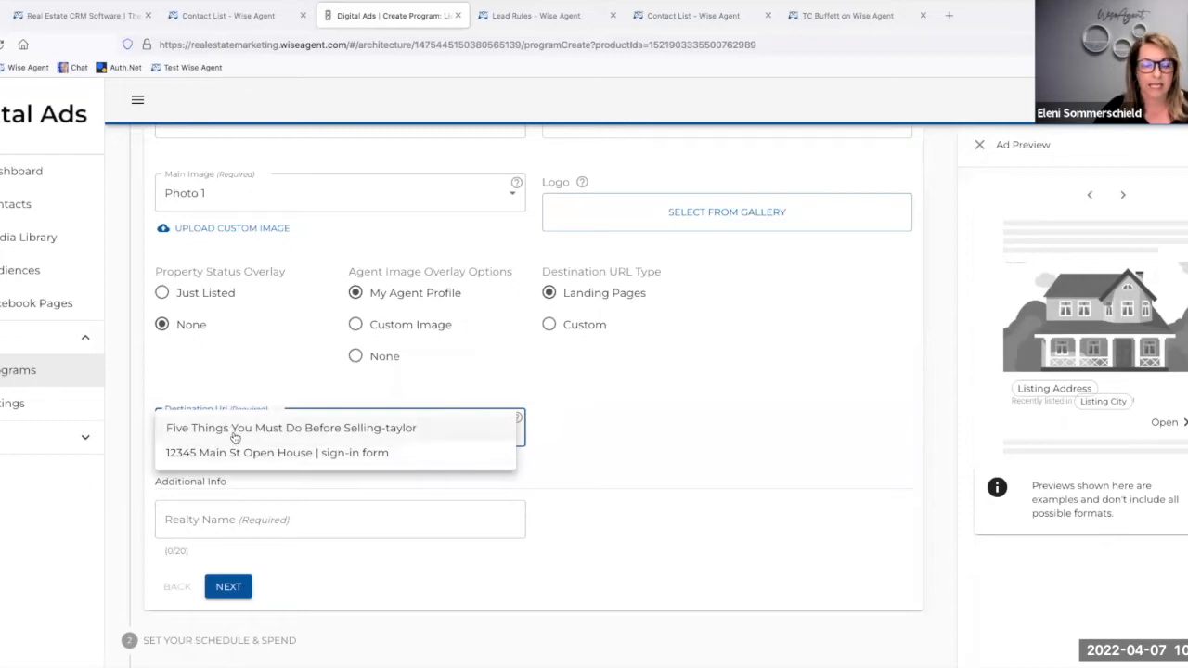
{"action": "left_click", "coordinate": [20, 172]}
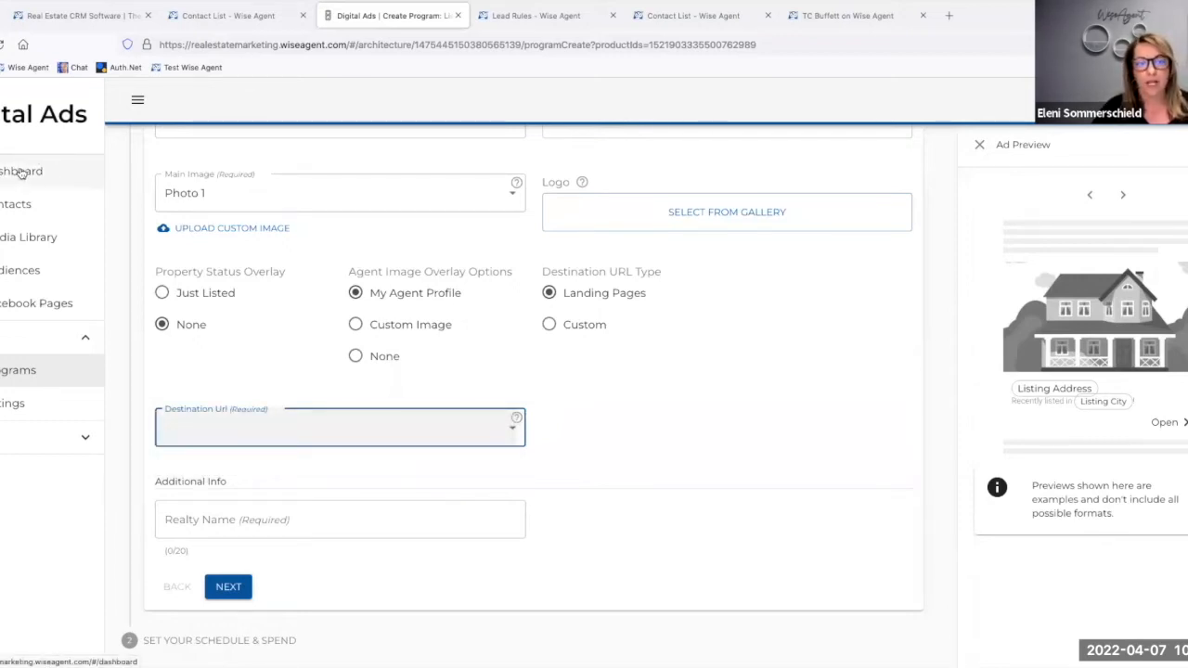
{"action": "left_click", "coordinate": [21, 172]}
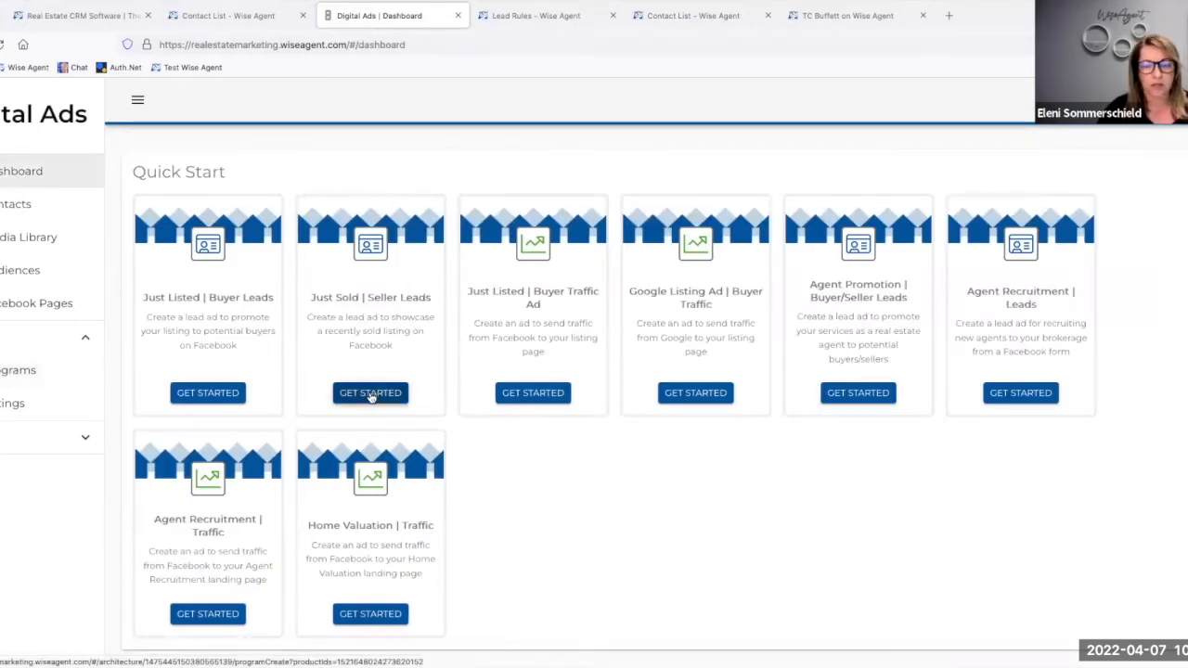
Step: Start a Just Sold | Seller Leads program and examine its targeting, audience, creative, overlay and lead form settings
{"action": "left_click", "coordinate": [371, 392]}
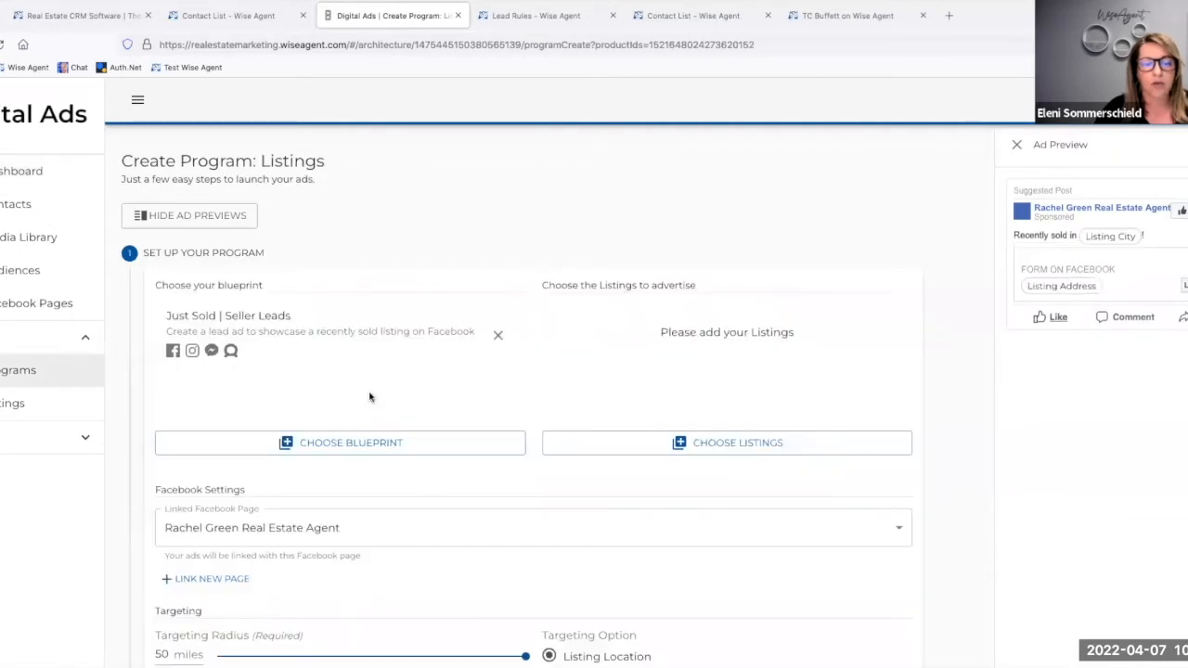
{"action": "scroll", "coordinate": [370, 398], "scroll_direction": "down", "scroll_amount": 5}
{"action": "scroll", "coordinate": [370, 397], "scroll_direction": "down", "scroll_amount": 3}
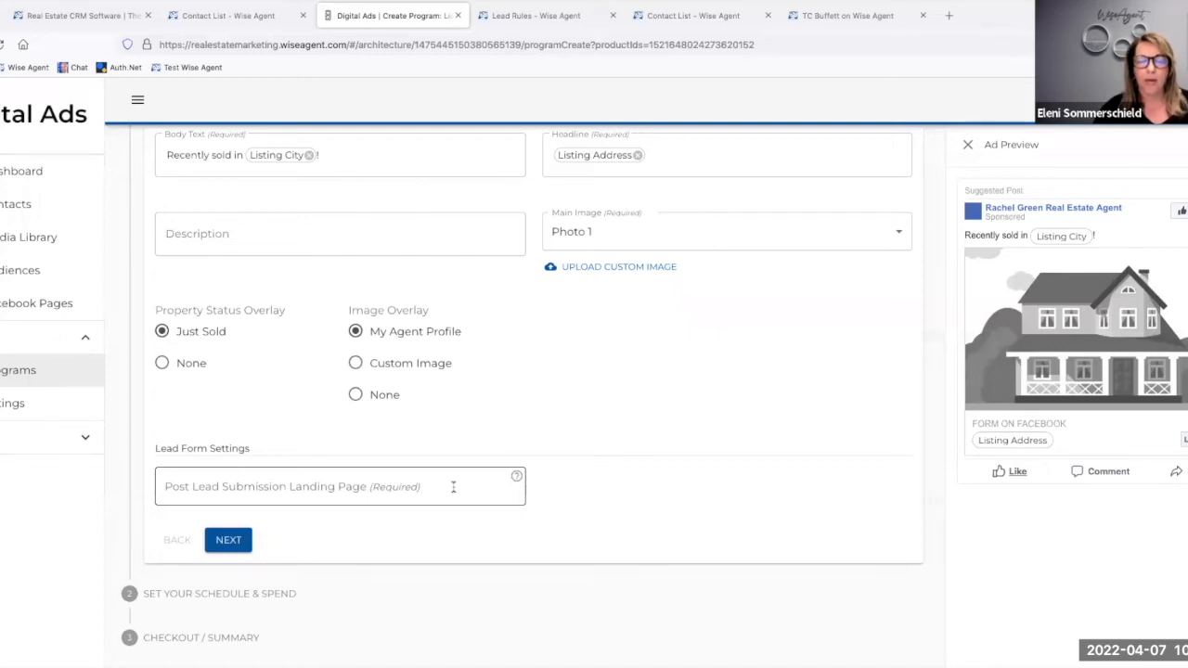
{"action": "scroll", "coordinate": [445, 339], "scroll_direction": "up", "scroll_amount": 5}
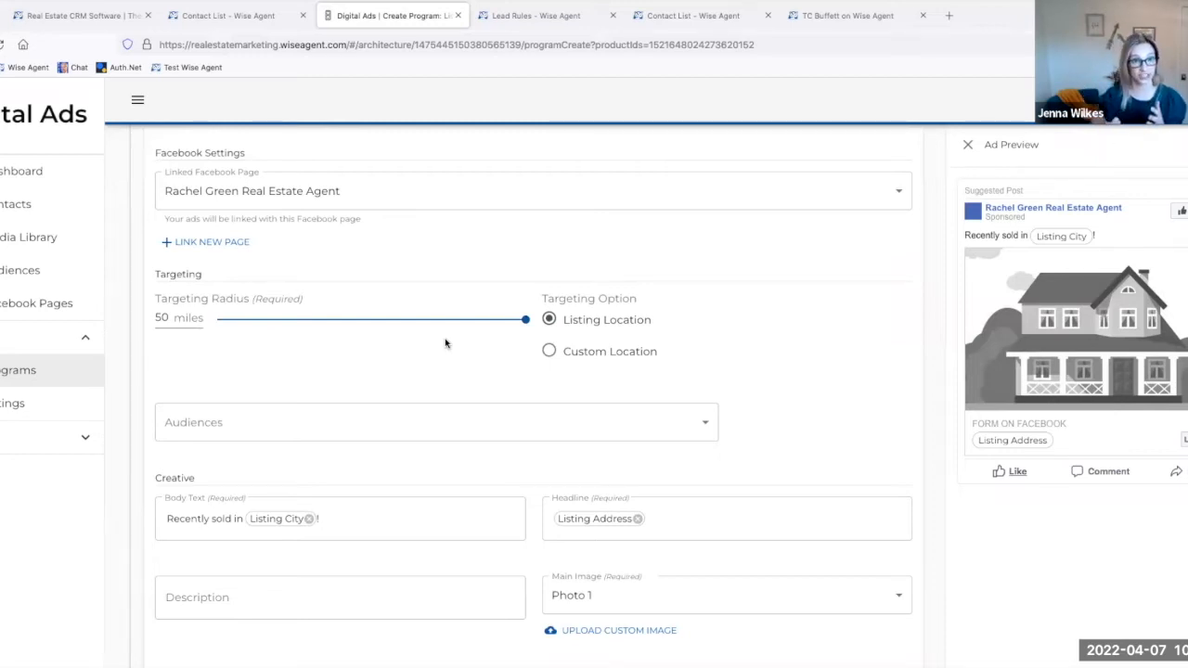
{"action": "scroll", "coordinate": [445, 344], "scroll_direction": "down", "scroll_amount": 1}
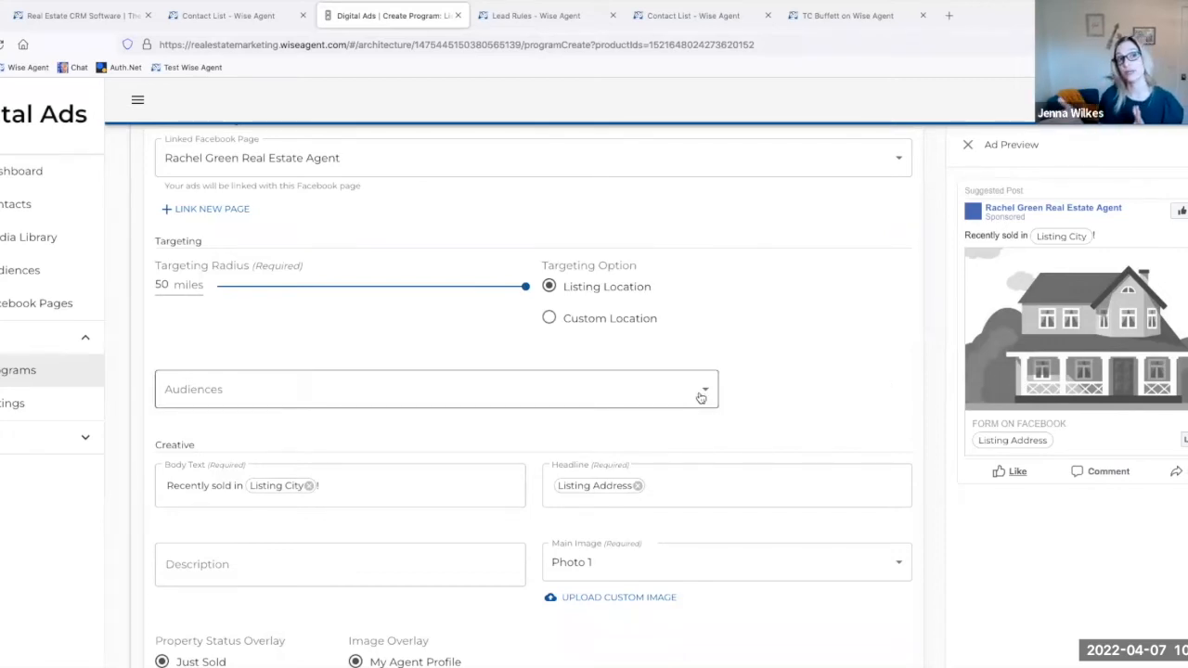
{"action": "scroll", "coordinate": [701, 397], "scroll_direction": "down", "scroll_amount": 2}
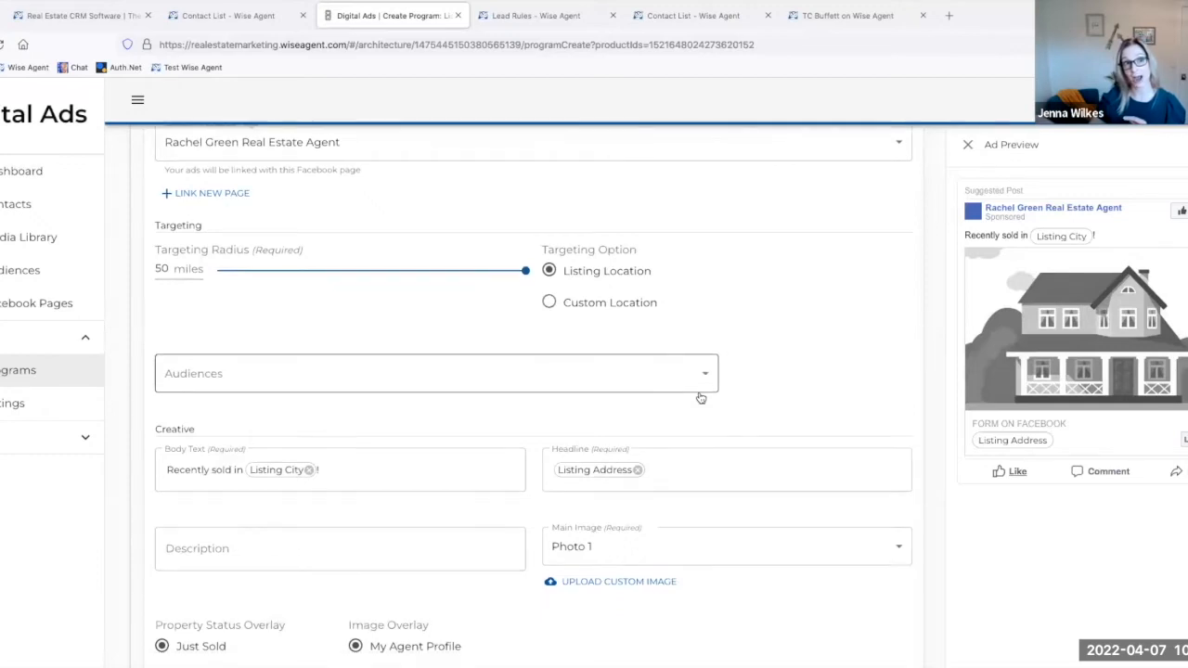
{"action": "scroll", "coordinate": [701, 397], "scroll_direction": "down", "scroll_amount": 2}
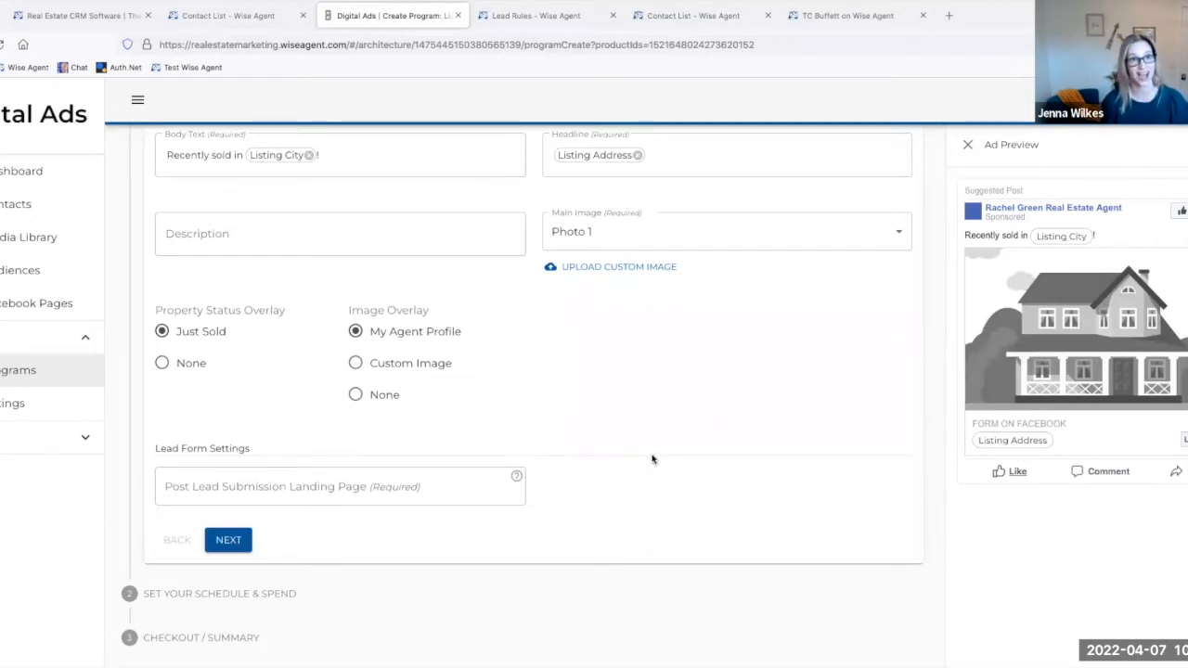
{"action": "scroll", "coordinate": [652, 458], "scroll_direction": "up", "scroll_amount": 1}
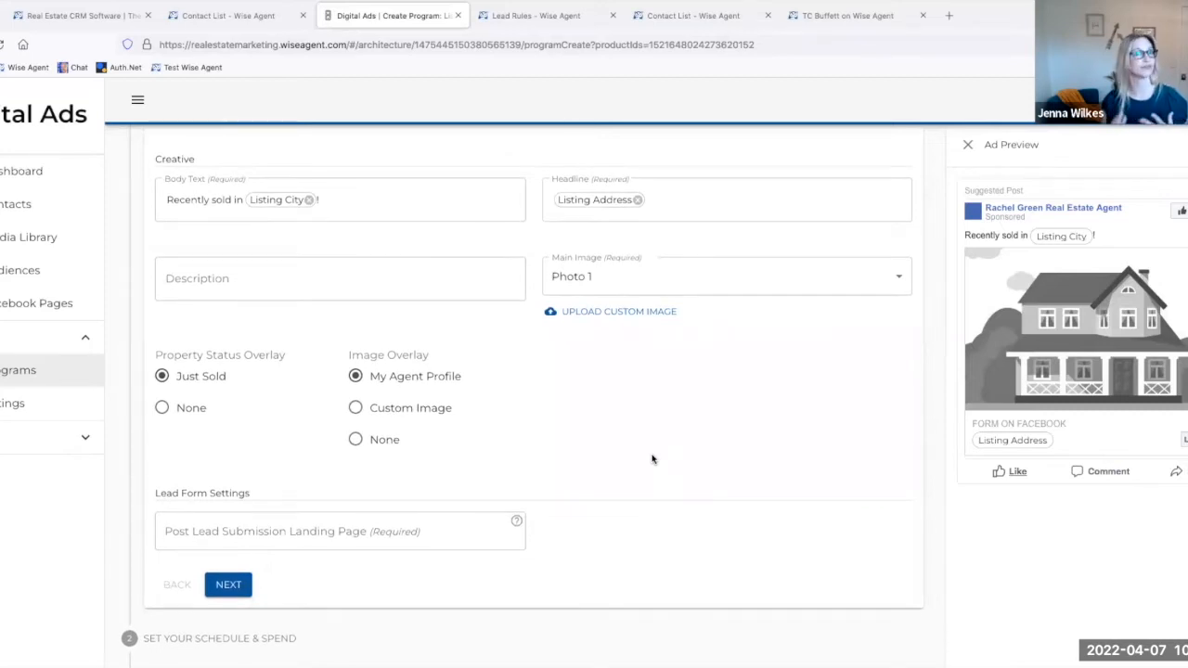
{"action": "scroll", "coordinate": [652, 458], "scroll_direction": "up", "scroll_amount": 1}
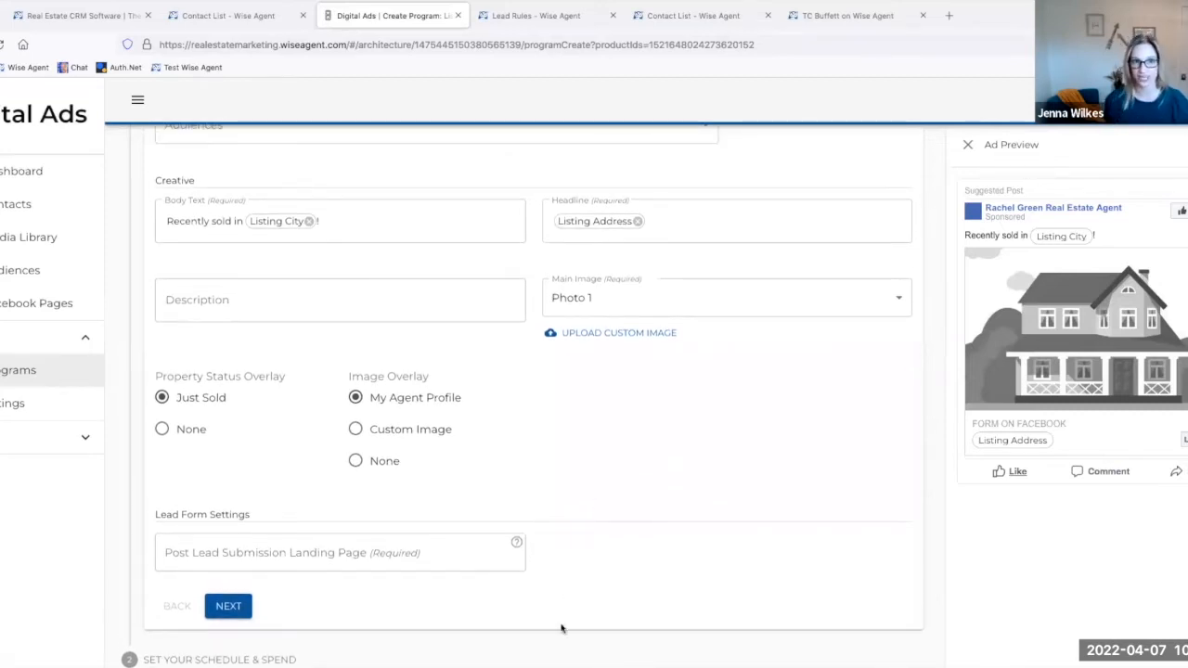
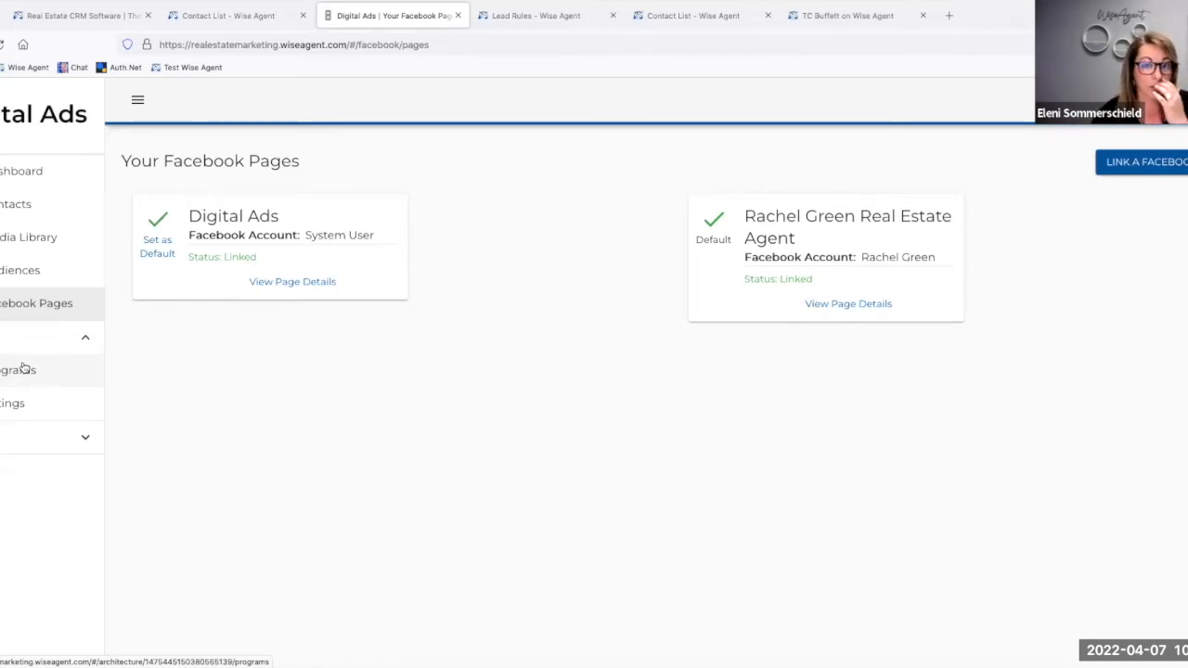
Step: Open the existing Just Sold | Seller Leads listing program and examine its status, performance figures, ad preview and contacts section
{"action": "left_click", "coordinate": [24, 367]}
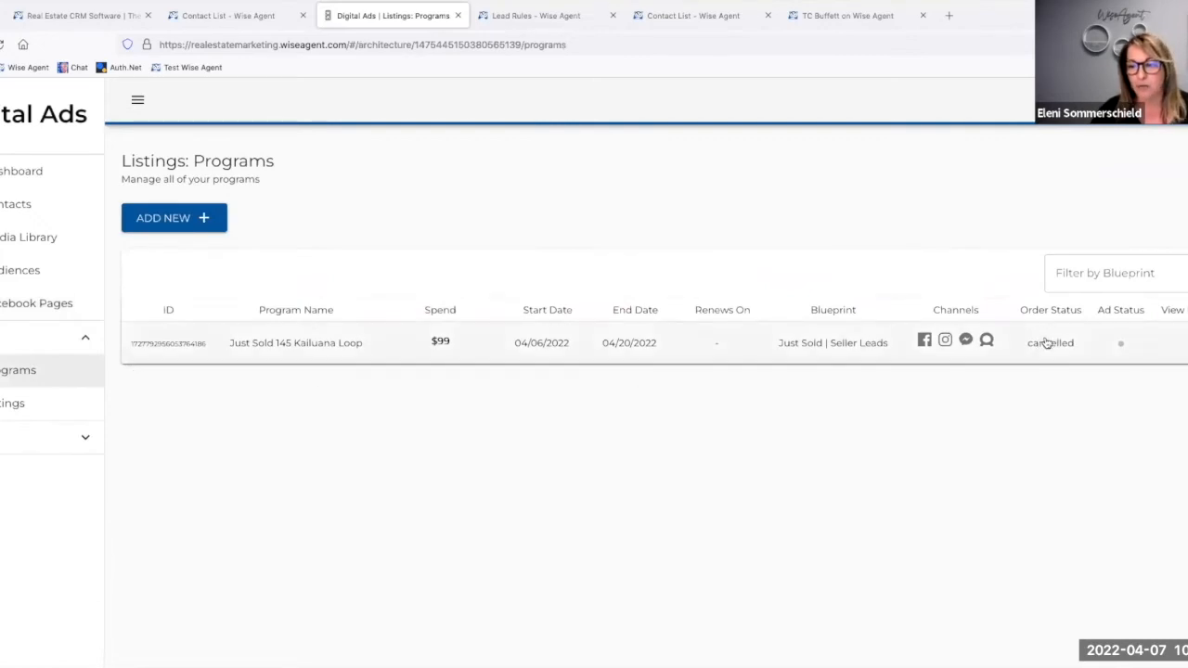
{"action": "left_click", "coordinate": [329, 347]}
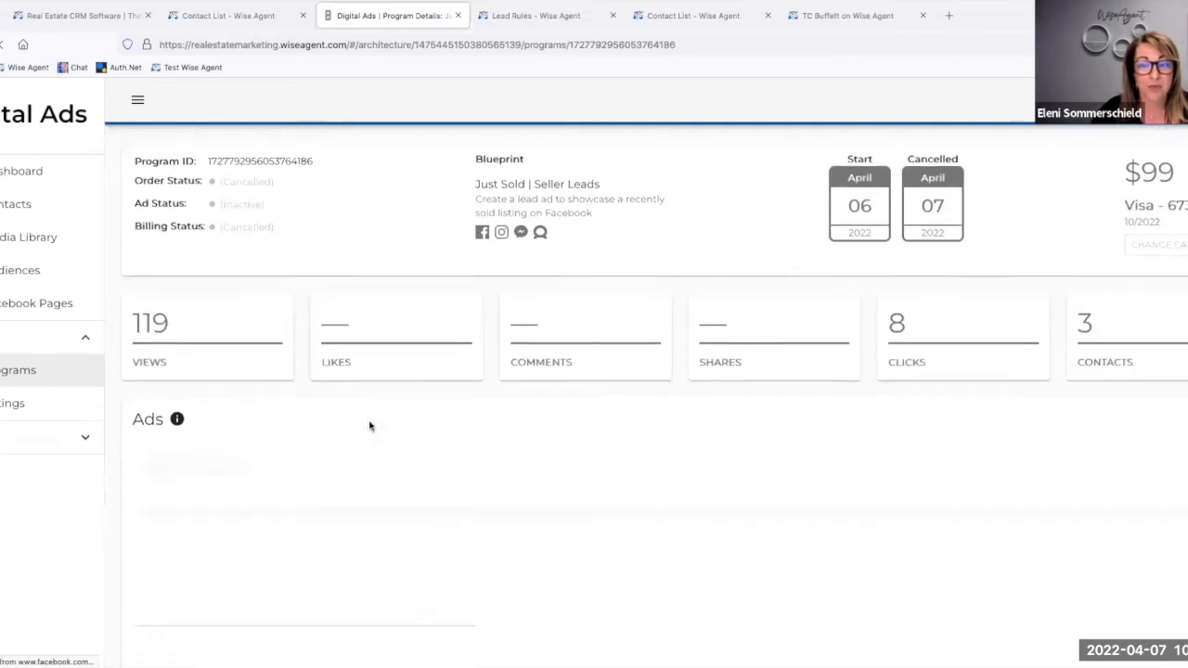
{"action": "scroll", "coordinate": [369, 423], "scroll_direction": "down", "scroll_amount": 3}
{"action": "scroll", "coordinate": [369, 426], "scroll_direction": "down", "scroll_amount": 5}
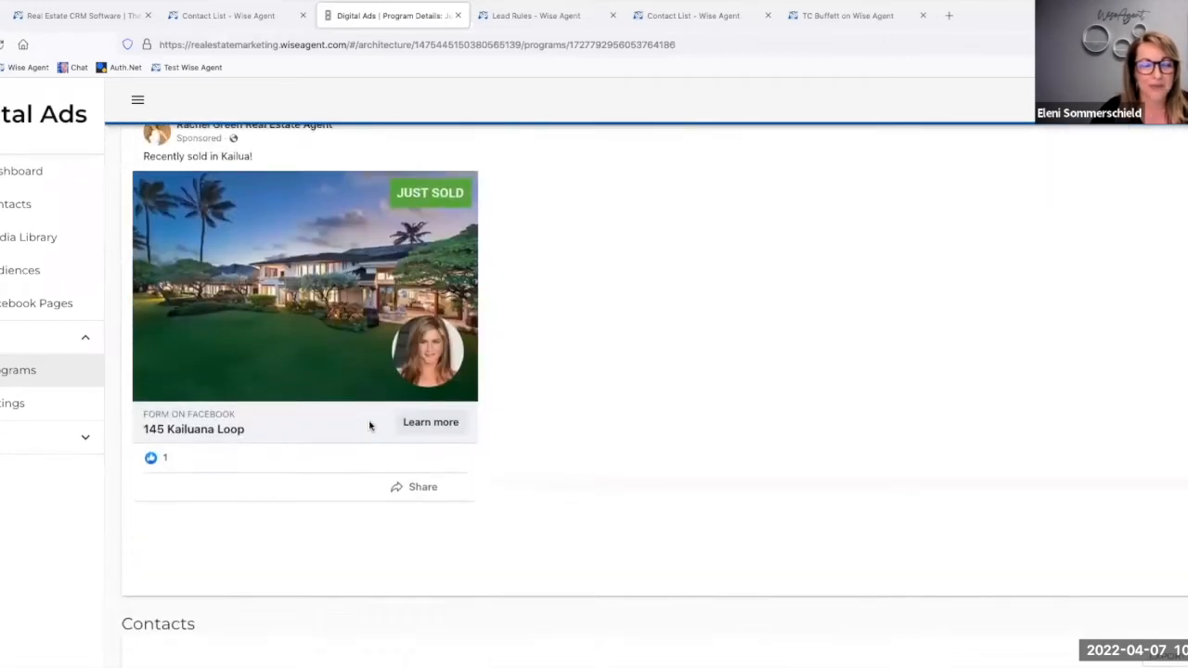
{"action": "scroll", "coordinate": [370, 426], "scroll_direction": "up", "scroll_amount": 1}
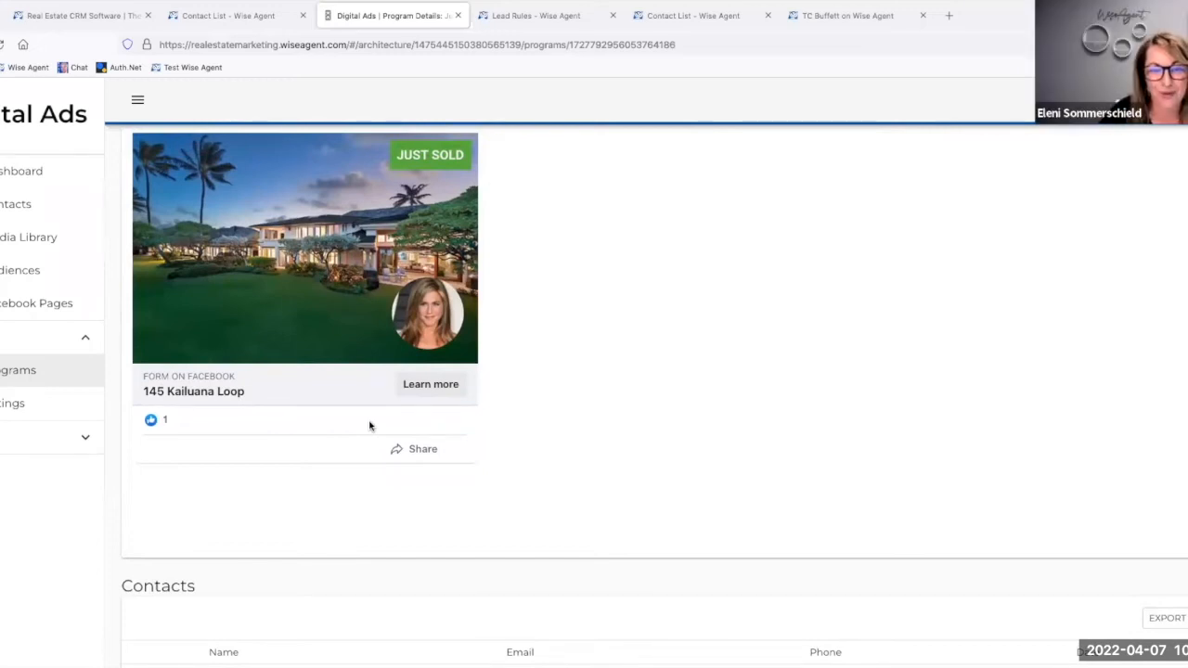
{"action": "scroll", "coordinate": [370, 426], "scroll_direction": "down", "scroll_amount": 1}
{"action": "scroll", "coordinate": [369, 426], "scroll_direction": "up", "scroll_amount": 2}
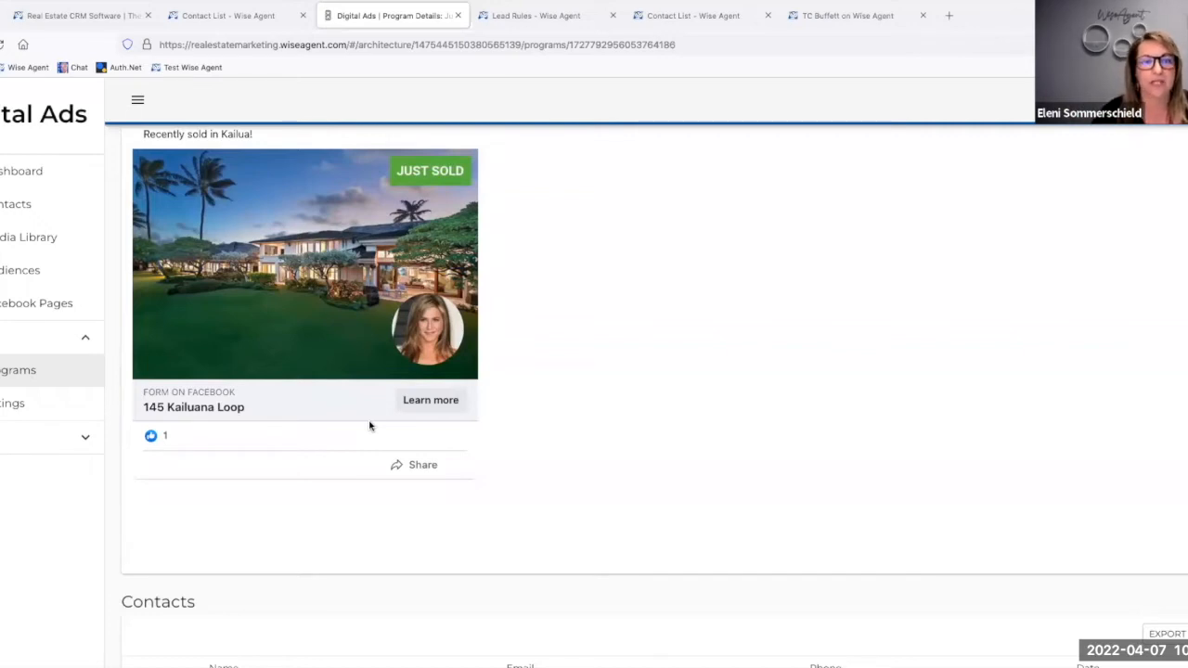
{"action": "scroll", "coordinate": [370, 426], "scroll_direction": "up", "scroll_amount": 3}
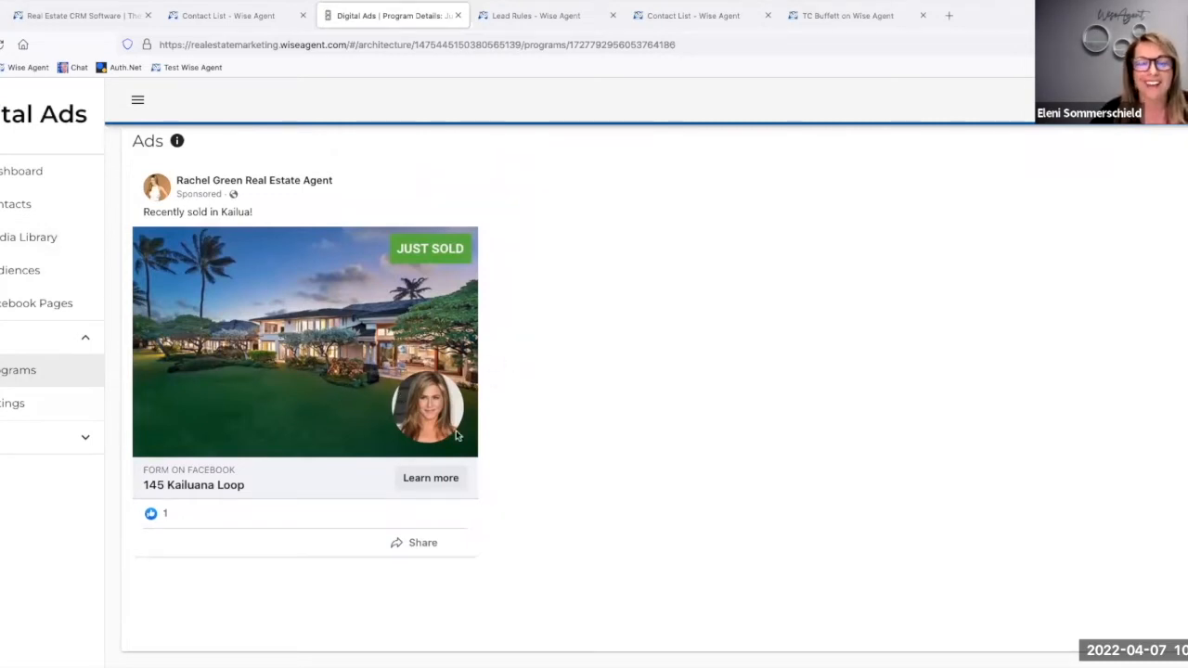
{"action": "scroll", "coordinate": [521, 342], "scroll_direction": "up", "scroll_amount": 1}
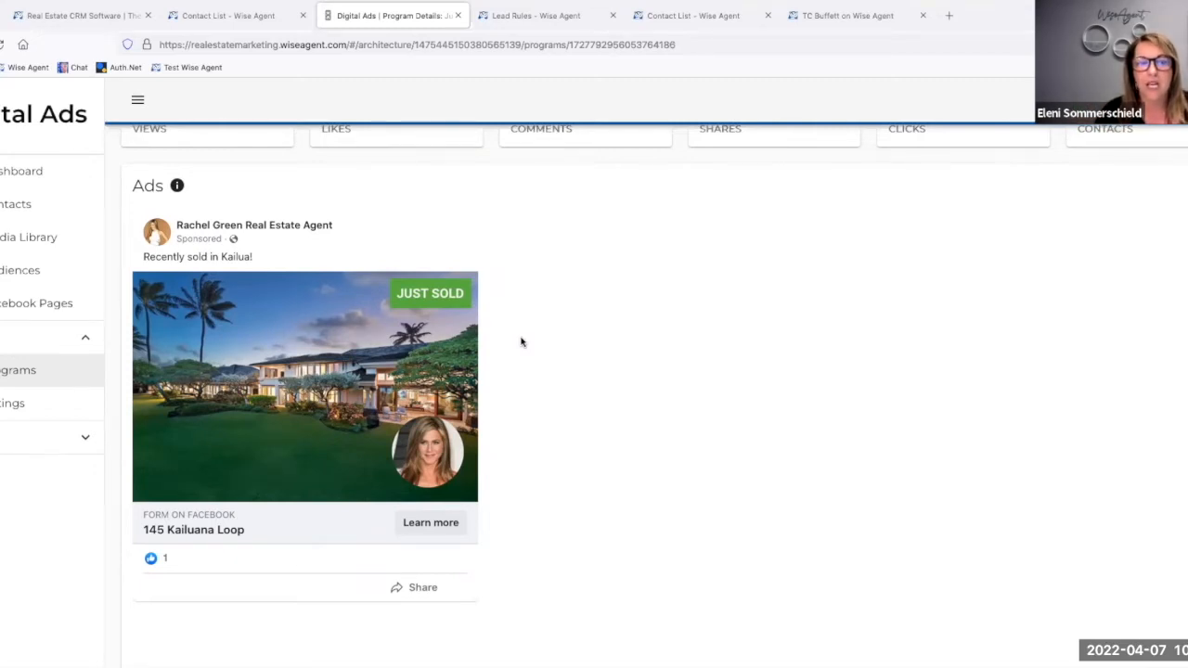
{"action": "scroll", "coordinate": [520, 343], "scroll_direction": "up", "scroll_amount": 5}
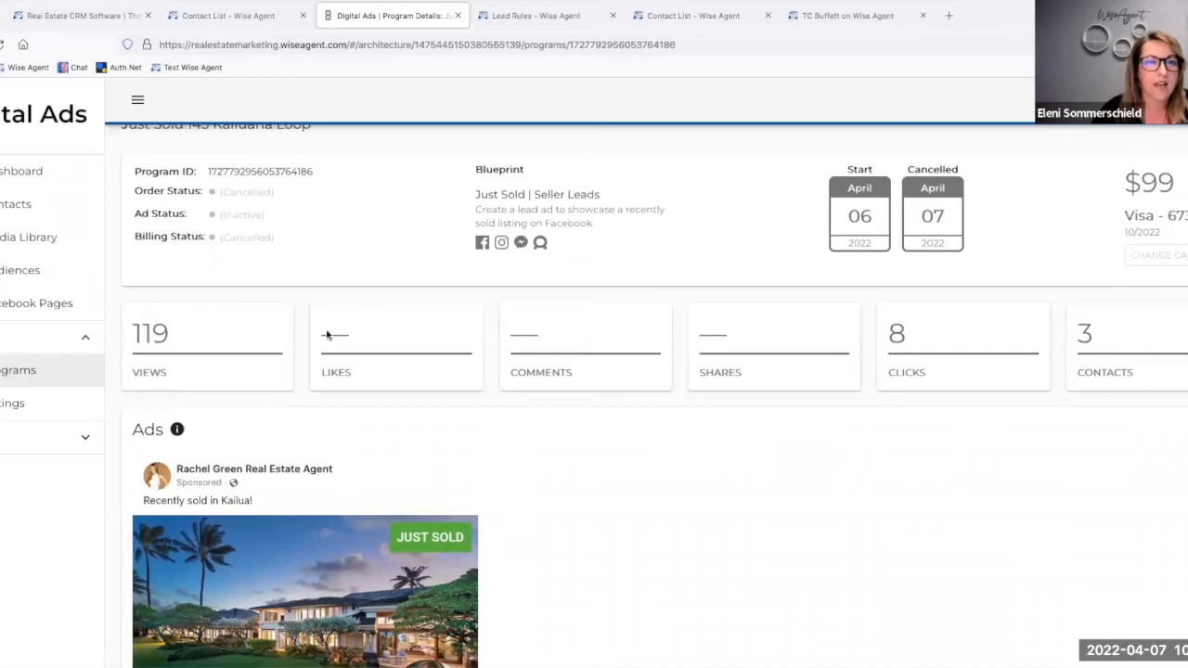
Step: Compare the Just Sold program's name with the matching lead source in the Wise Agent lead rules
{"action": "left_click", "coordinate": [509, 18]}
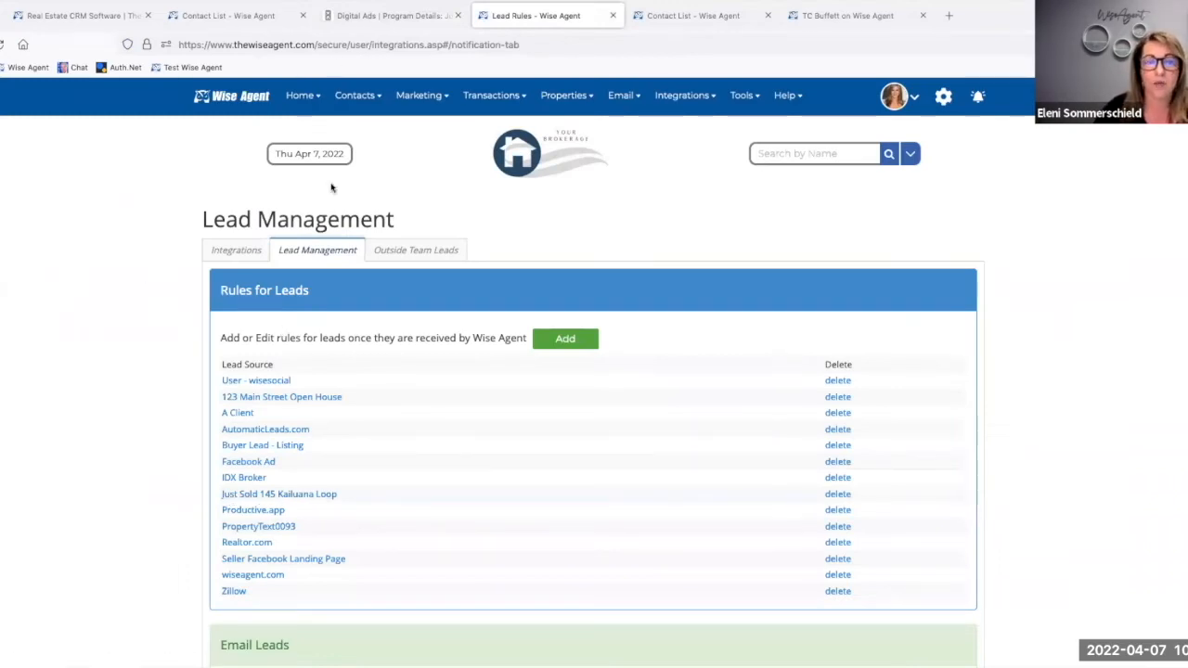
{"action": "left_click", "coordinate": [238, 498]}
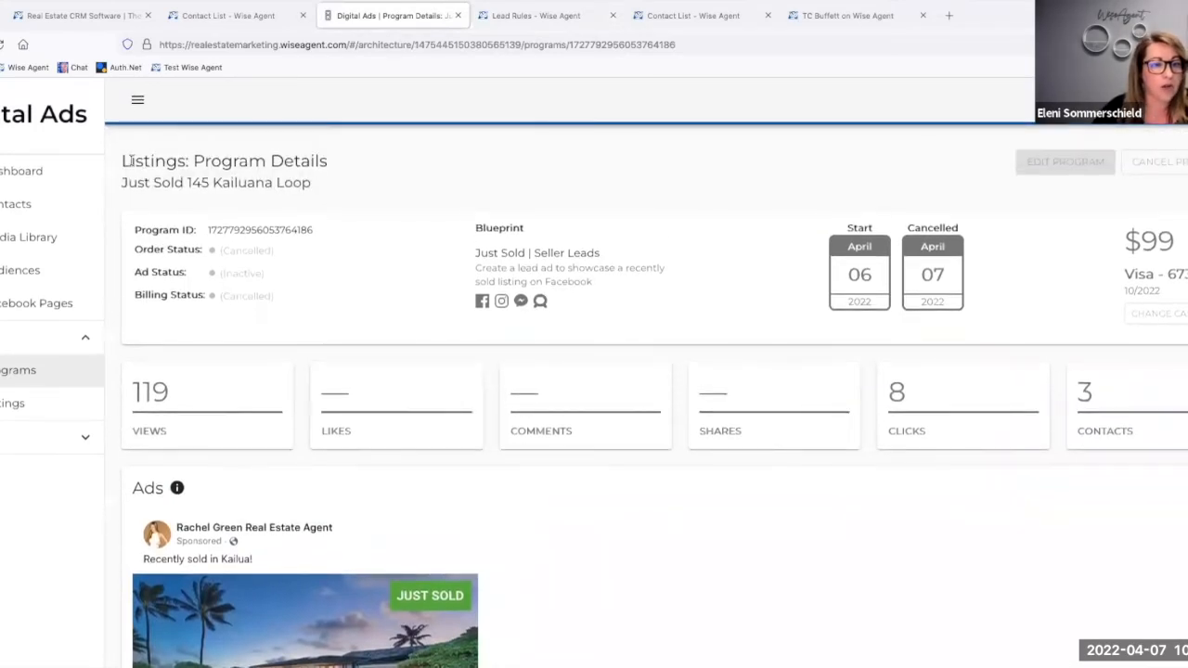
{"action": "left_click_drag", "start_coordinate": [121, 184], "coordinate": [310, 184]}
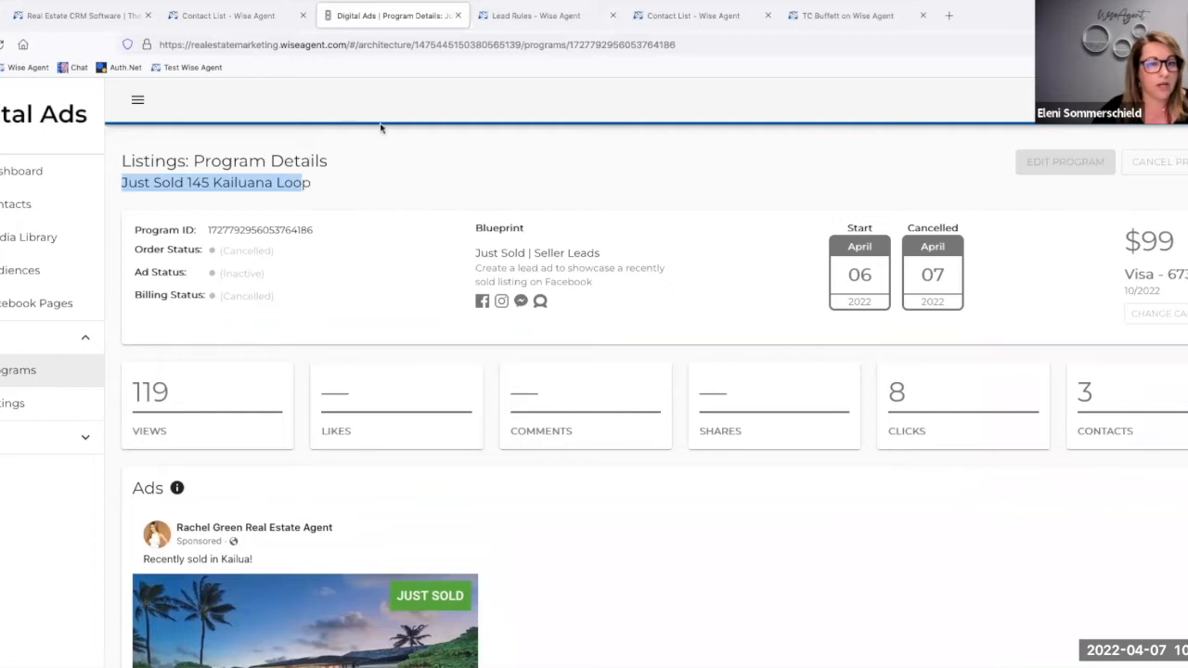
{"action": "left_click", "coordinate": [533, 17]}
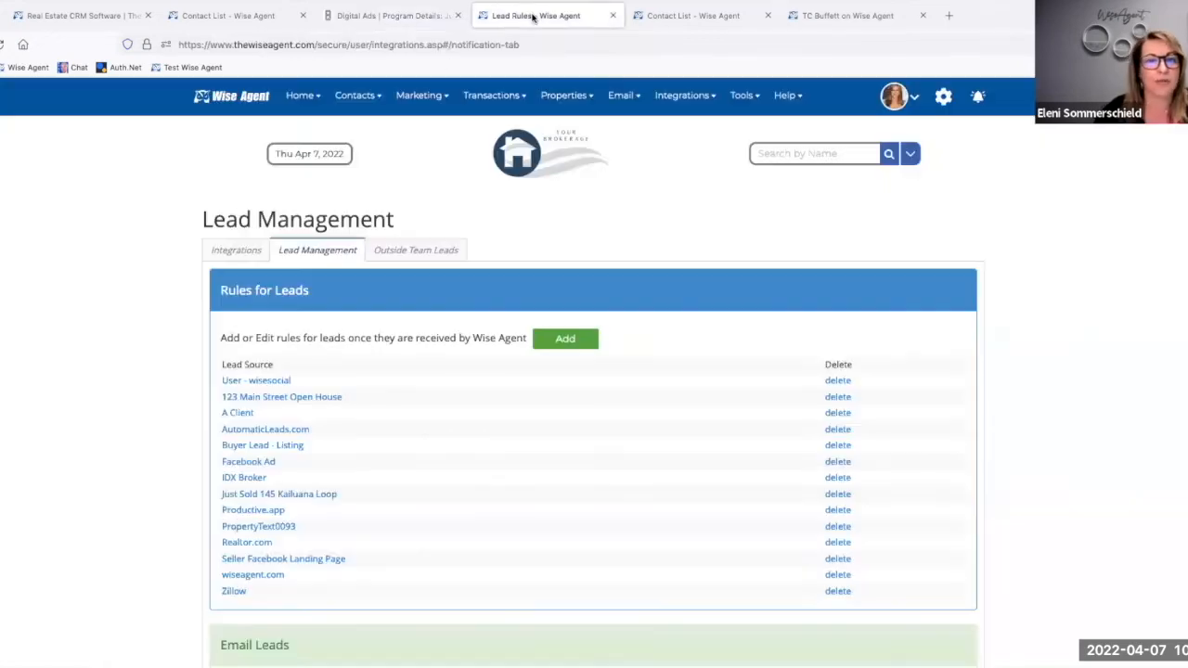
Step: Open the lead rule for the Just Sold listing program and review its basic, email response, WiseText response and AI Bot settings
{"action": "left_click", "coordinate": [312, 485]}
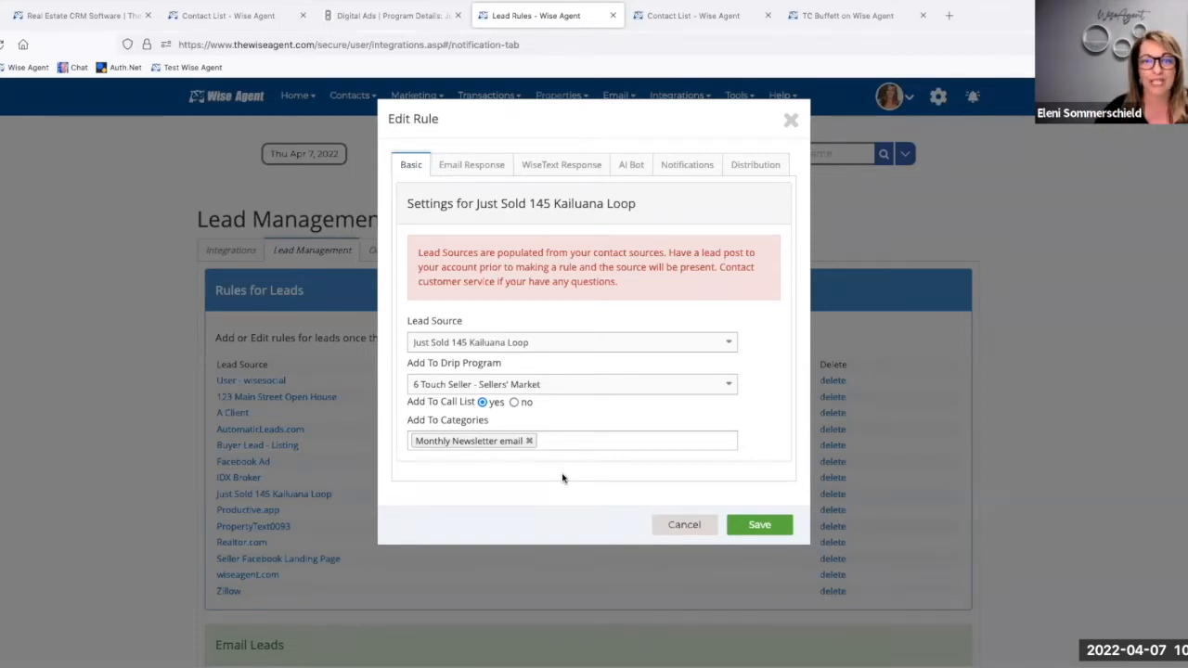
{"action": "left_click", "coordinate": [488, 170]}
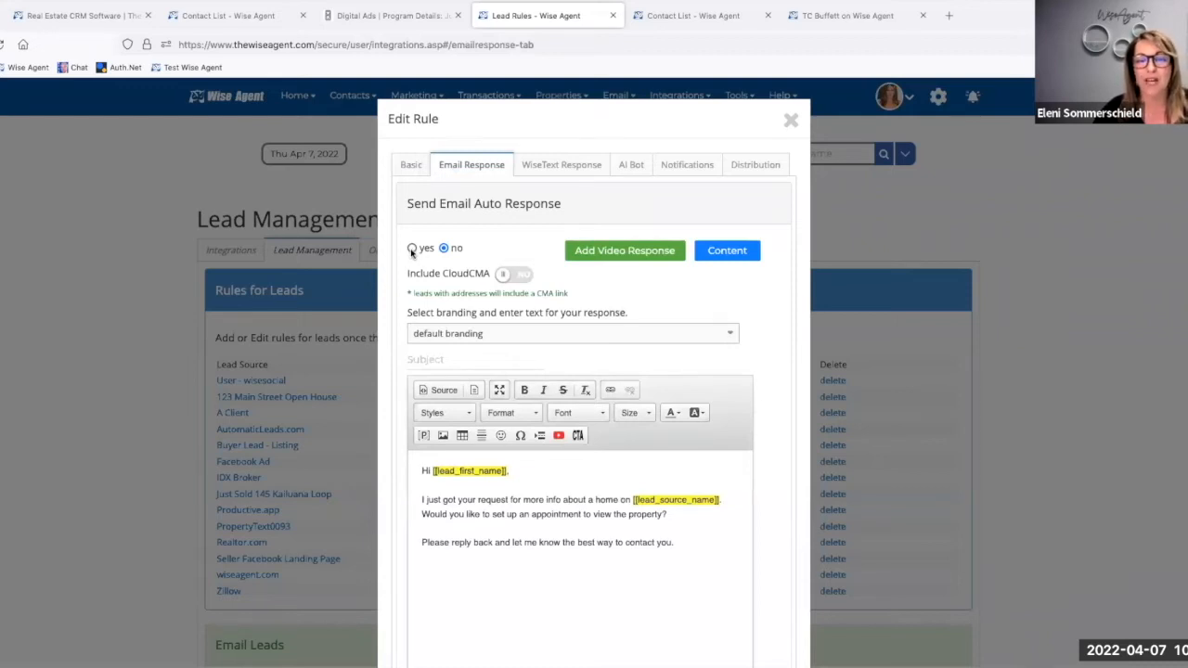
{"action": "left_click", "coordinate": [554, 173]}
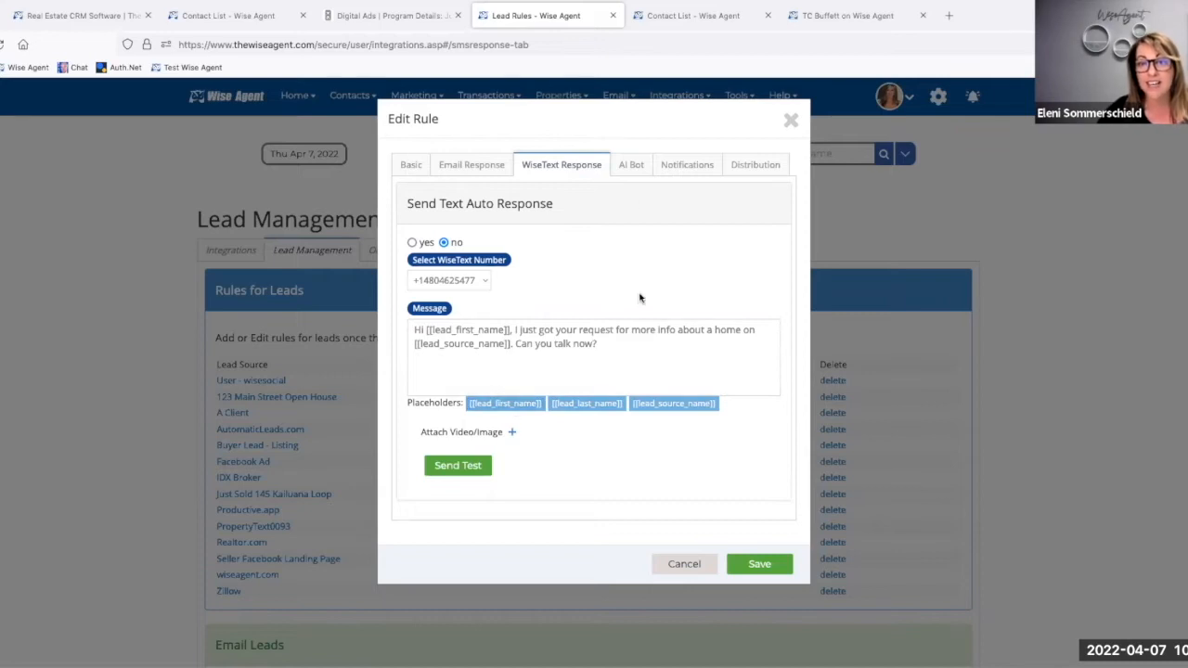
{"action": "left_click", "coordinate": [626, 166]}
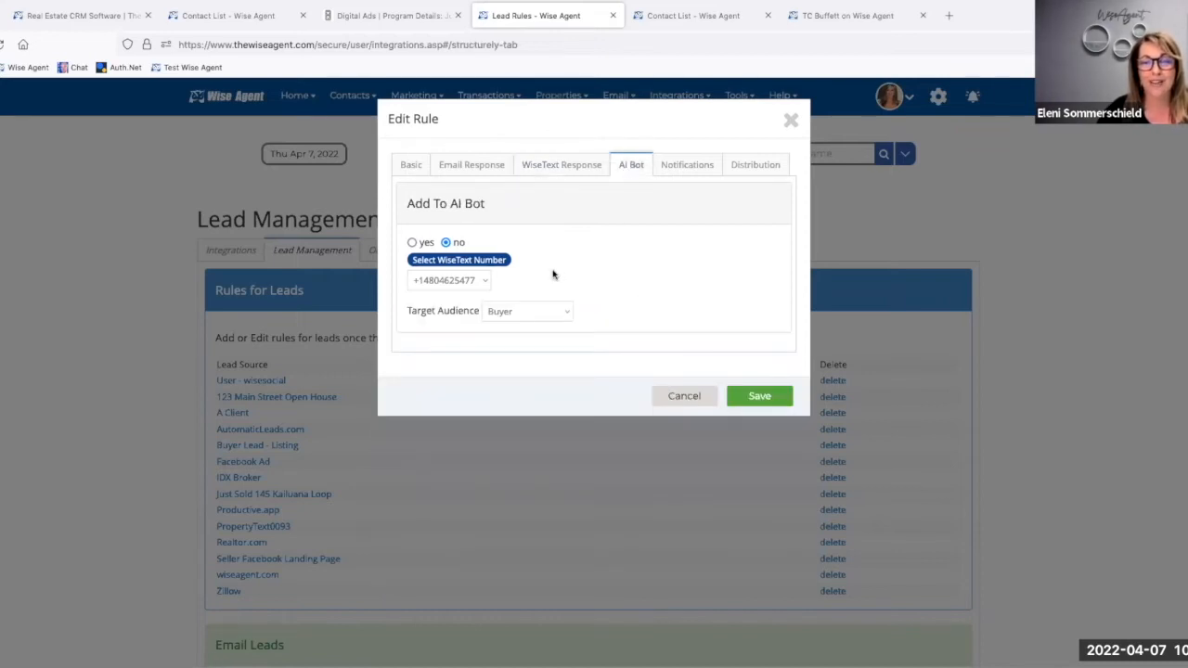
Step: Try Seller as the AI Bot's target audience, and close the lead rule without saving
{"action": "left_click", "coordinate": [507, 313]}
{"action": "left_click", "coordinate": [507, 322]}
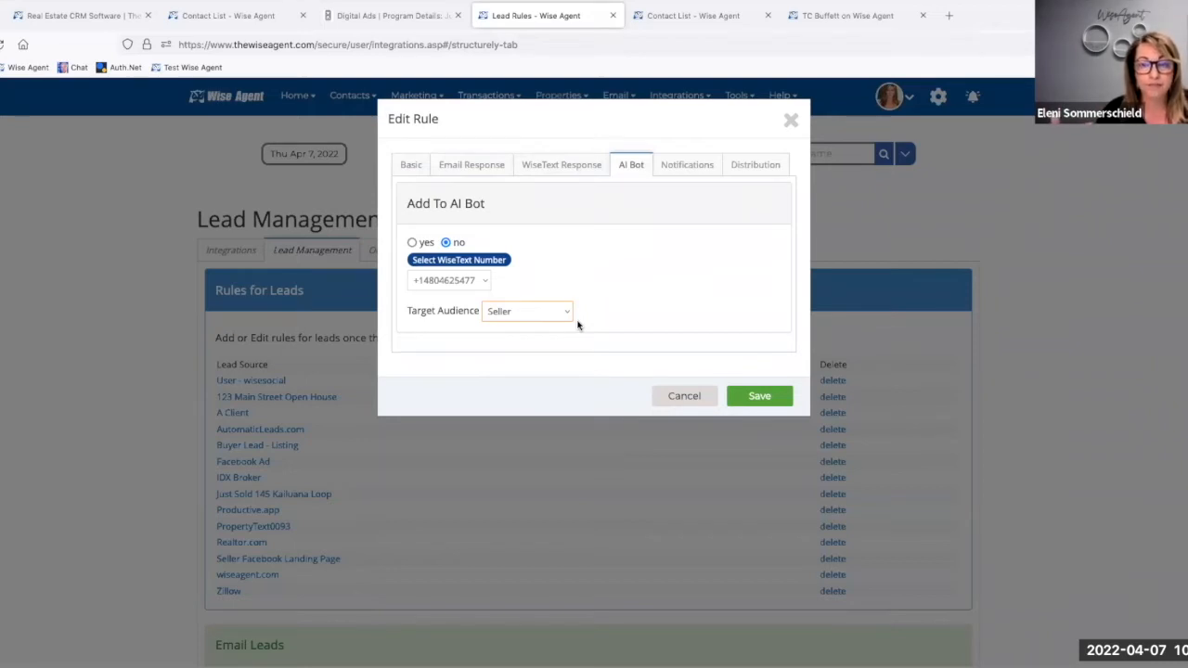
{"action": "left_click", "coordinate": [791, 124]}
Step: Check the recently added leads in the contact list, and read the ad form answers in the newest lead's contact notes
{"action": "left_click", "coordinate": [696, 14]}
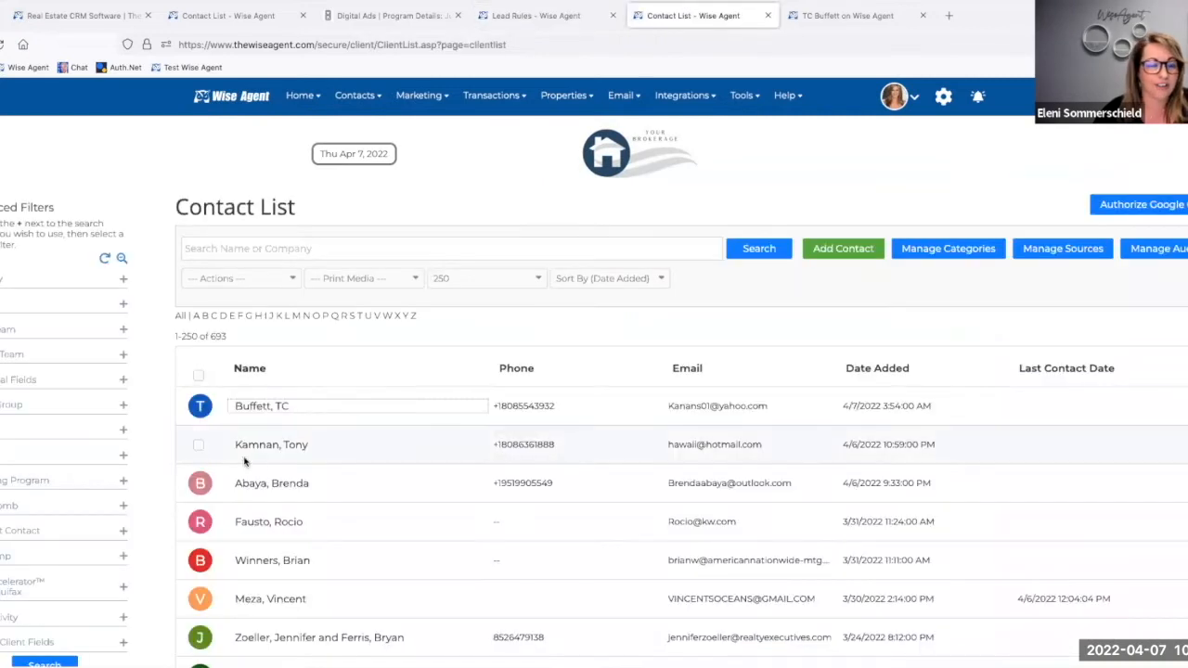
{"action": "mouse_move", "coordinate": [249, 487]}
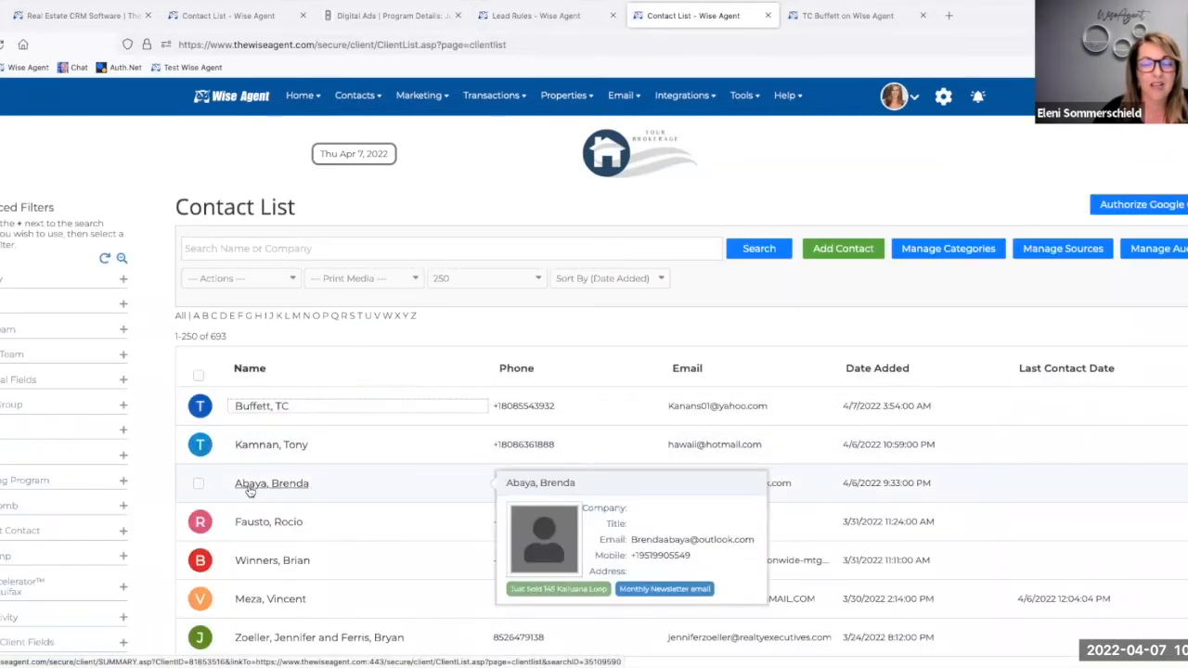
{"action": "left_click", "coordinate": [860, 16]}
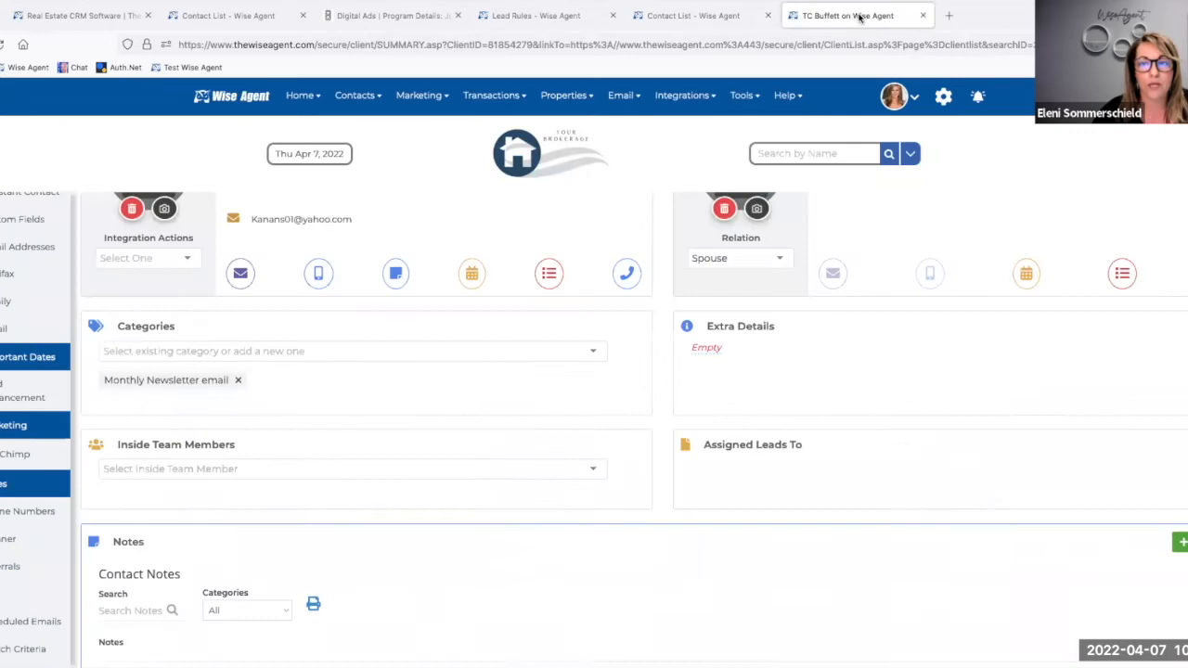
{"action": "scroll", "coordinate": [353, 497], "scroll_direction": "down", "scroll_amount": 3}
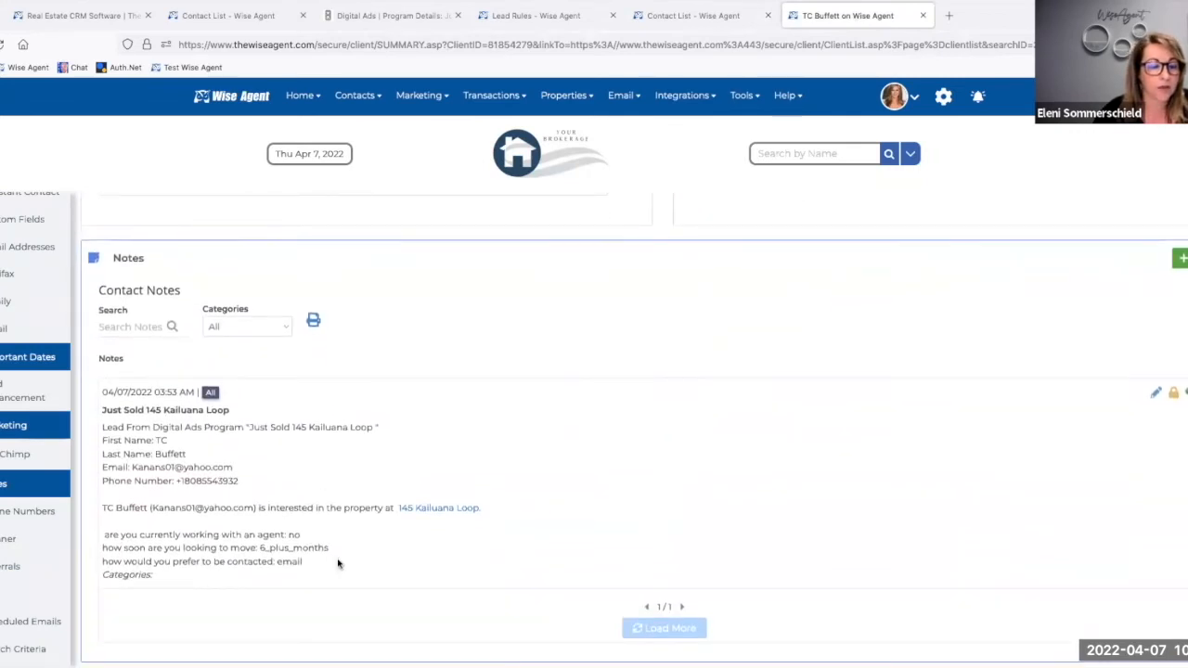
{"action": "left_click_drag", "start_coordinate": [104, 535], "coordinate": [283, 534]}
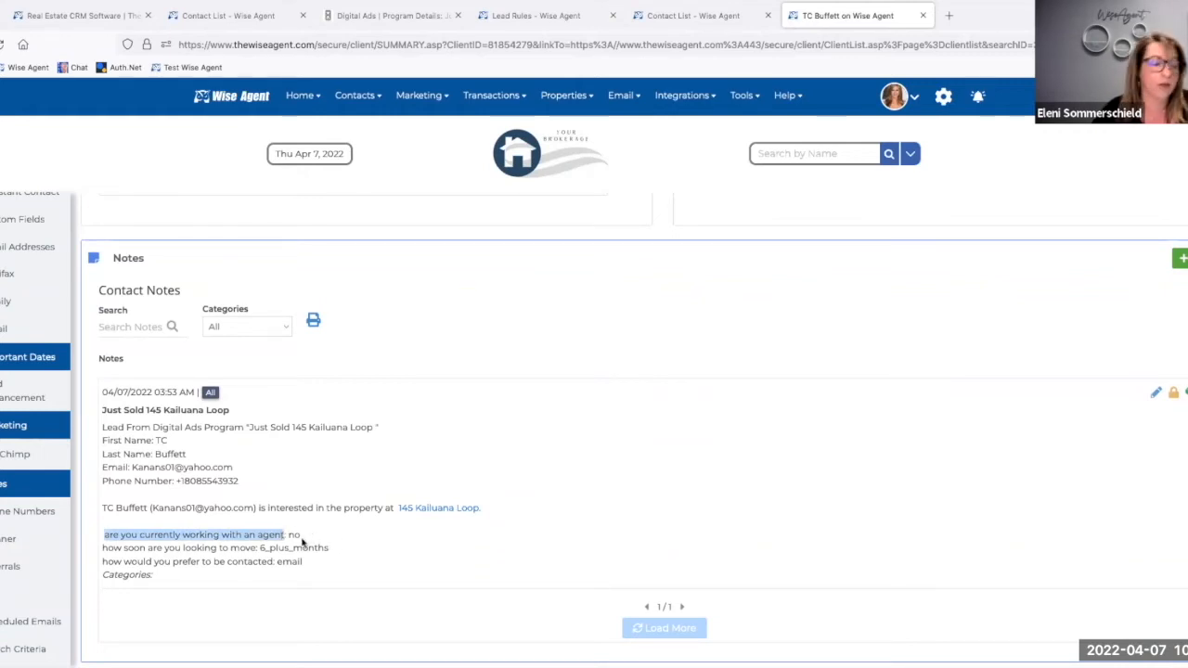
{"action": "left_click_drag", "start_coordinate": [302, 536], "coordinate": [287, 536]}
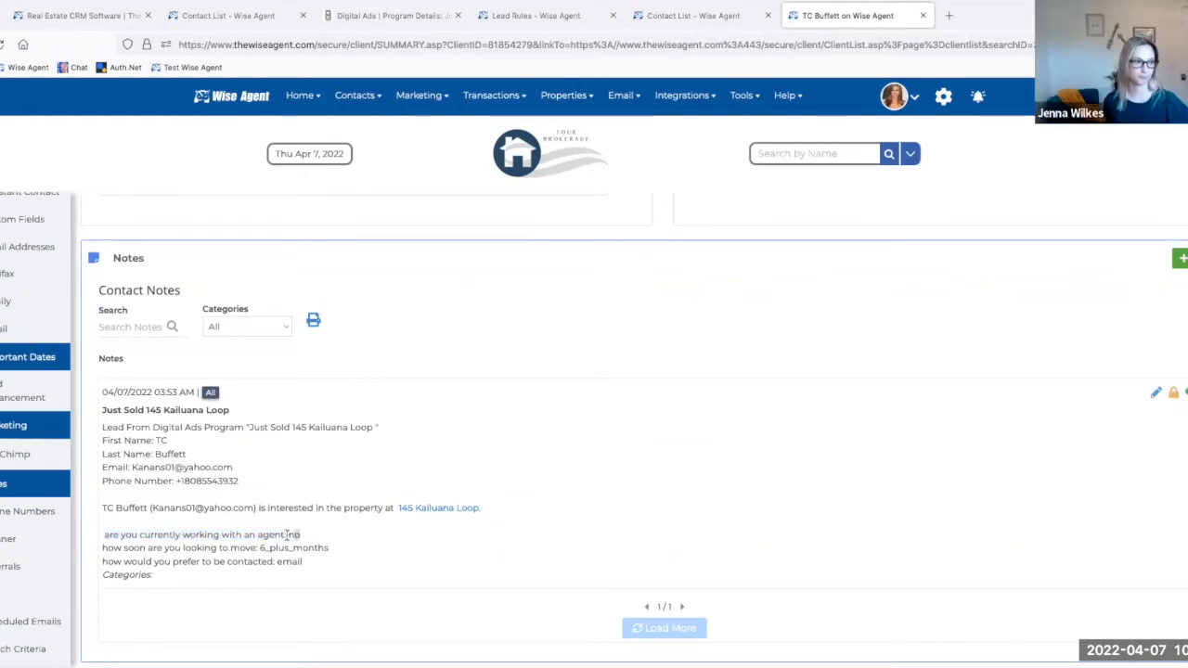
{"action": "left_click_drag", "start_coordinate": [102, 548], "coordinate": [249, 548]}
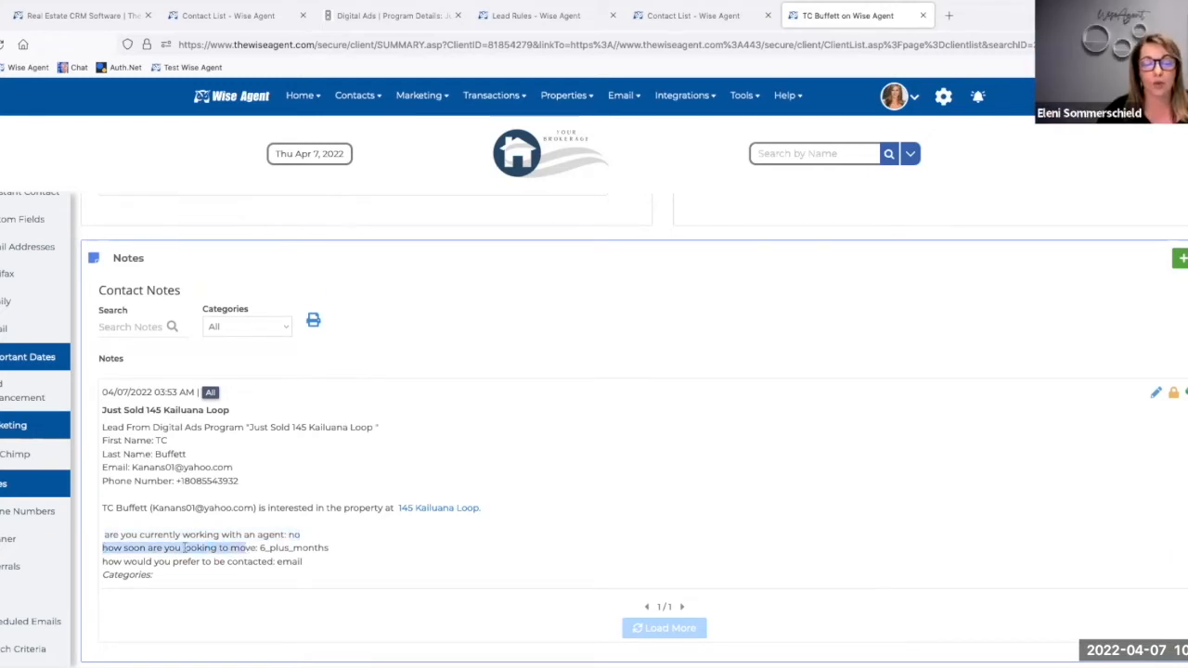
{"action": "left_click_drag", "start_coordinate": [105, 557], "coordinate": [251, 558]}
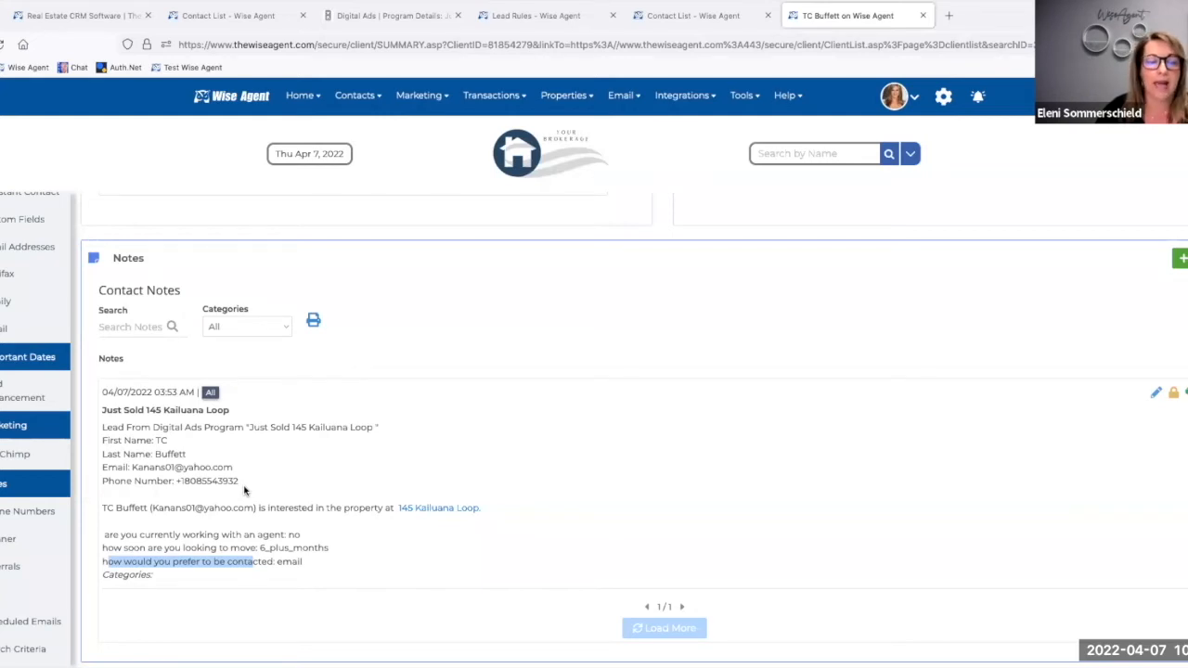
Step: Add the Seller category to the newest lead's contact record
{"action": "scroll", "coordinate": [245, 490], "scroll_direction": "up", "scroll_amount": 1}
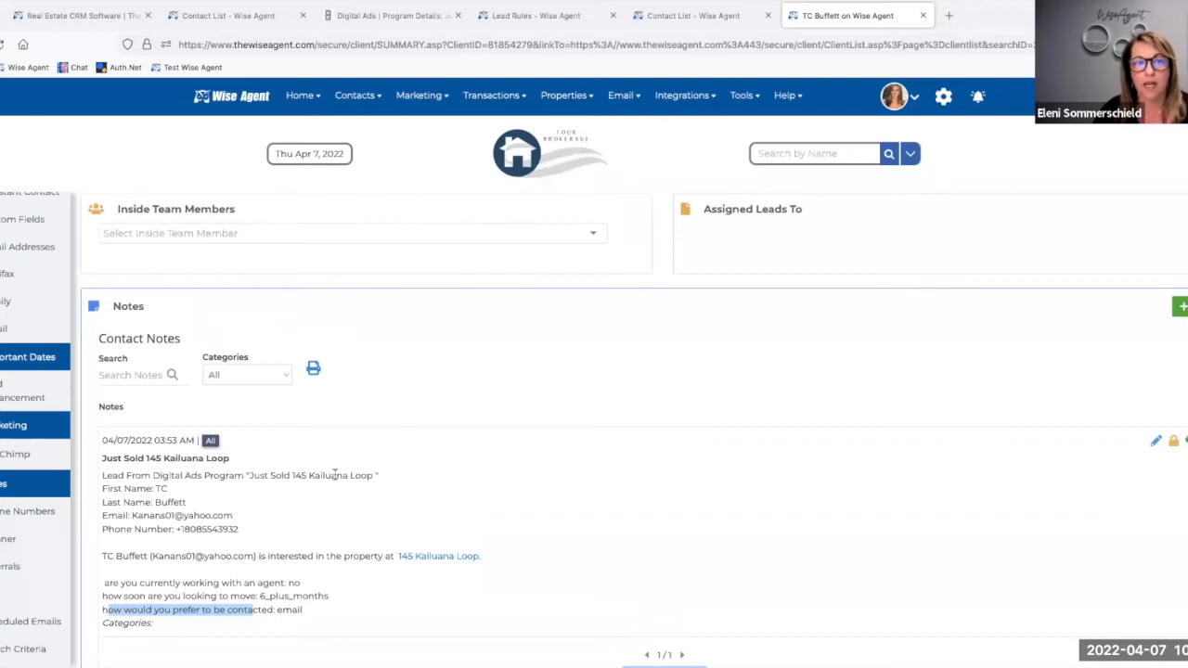
{"action": "scroll", "coordinate": [335, 478], "scroll_direction": "up", "scroll_amount": 5}
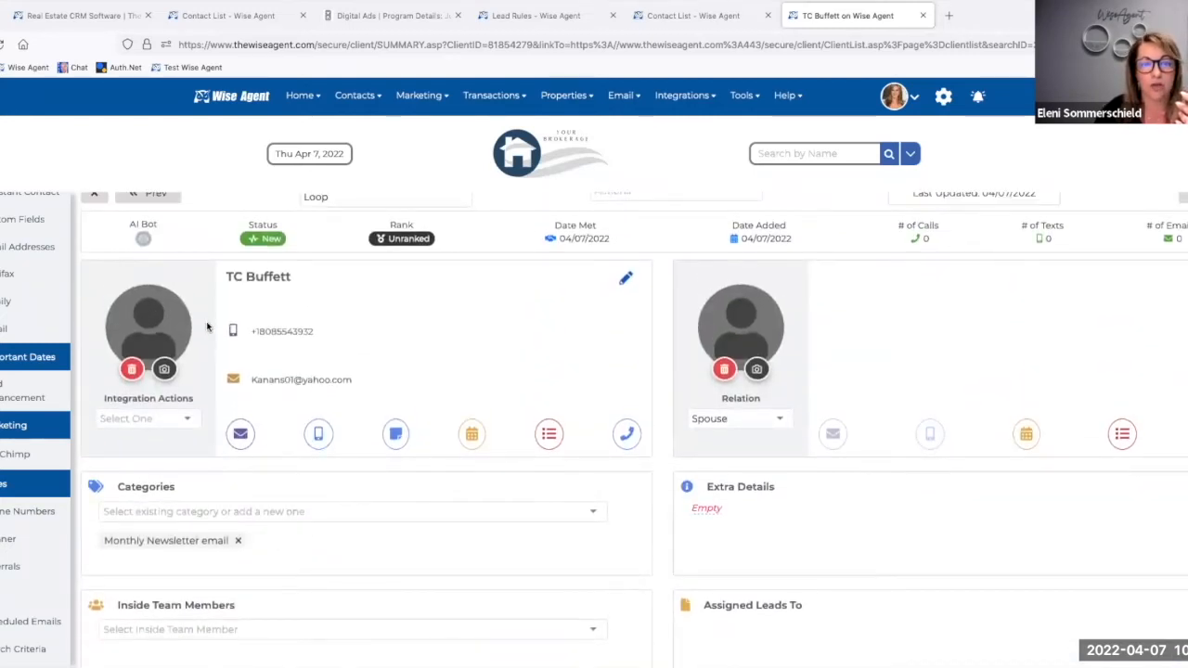
{"action": "scroll", "coordinate": [209, 328], "scroll_direction": "up", "scroll_amount": 1}
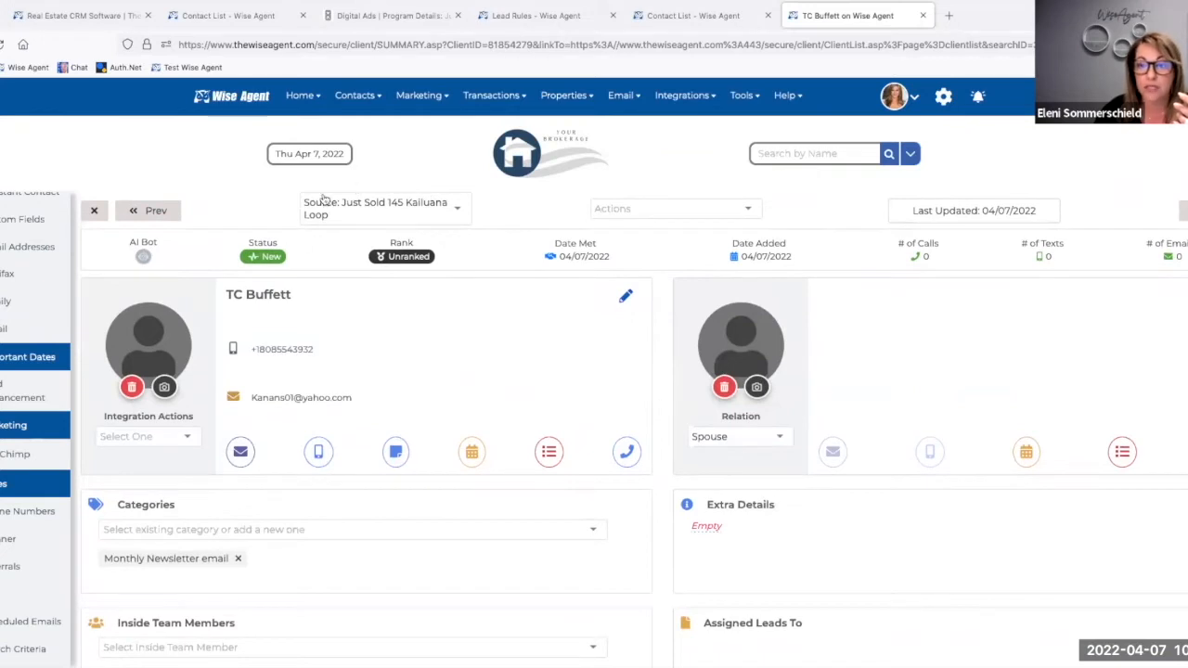
{"action": "left_click", "coordinate": [229, 536]}
{"action": "type", "text": "se"}
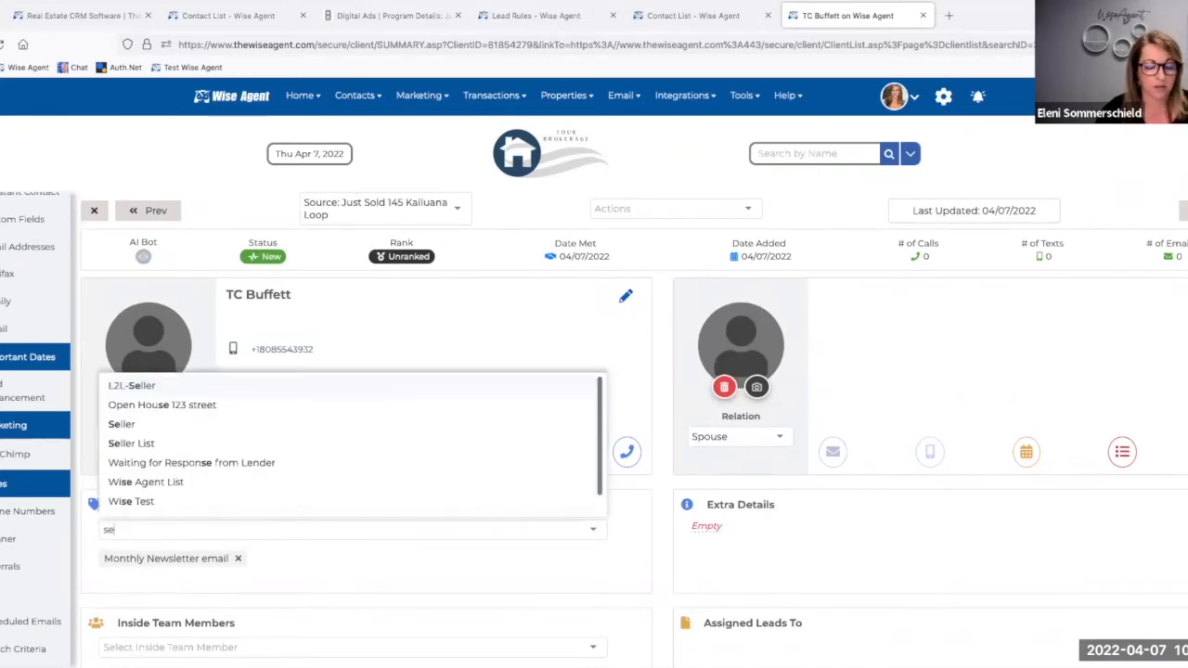
{"action": "type", "text": "ll"}
{"action": "left_click", "coordinate": [139, 578]}
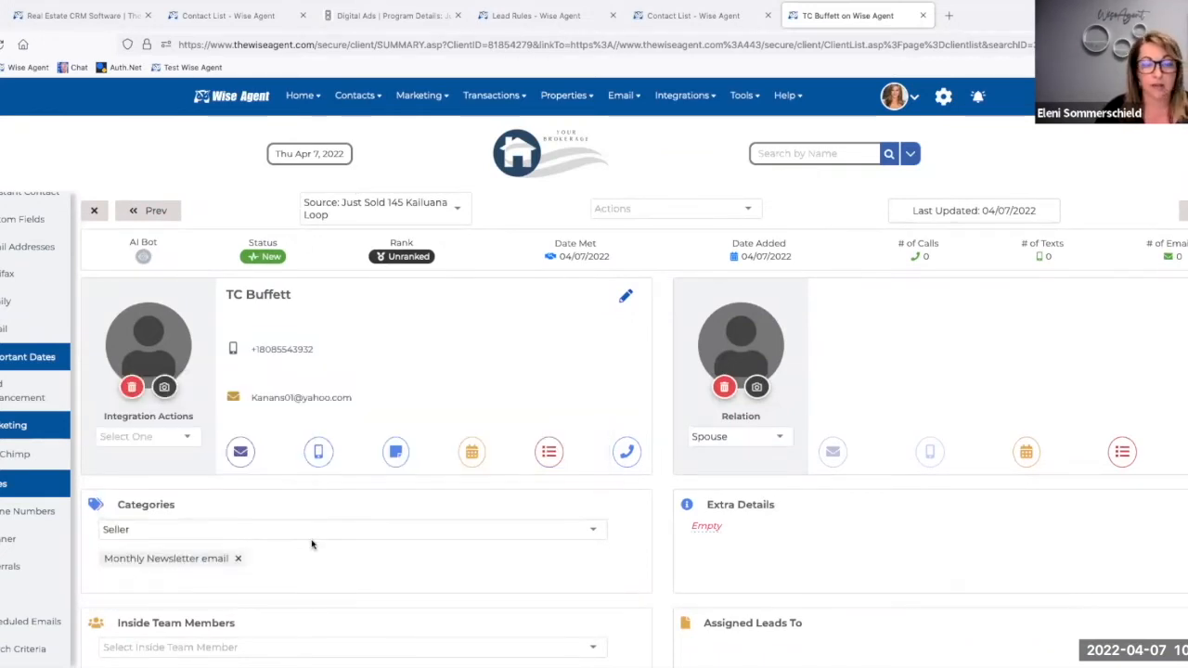
{"action": "left_click", "coordinate": [210, 536]}
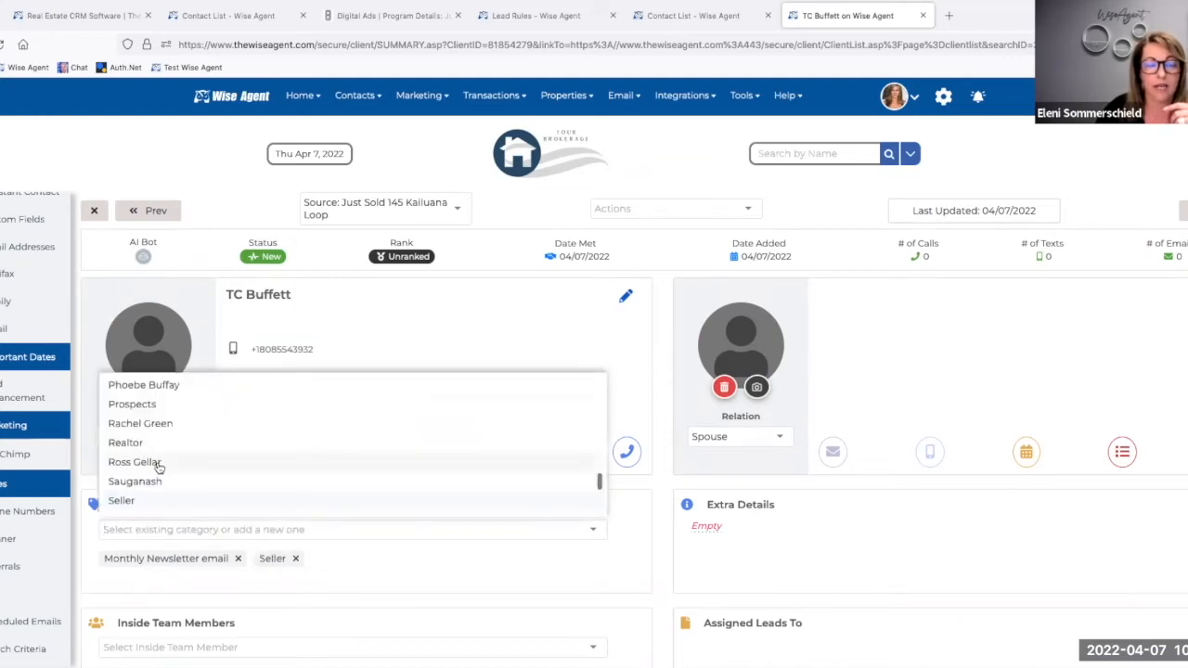
{"action": "left_click", "coordinate": [633, 544]}
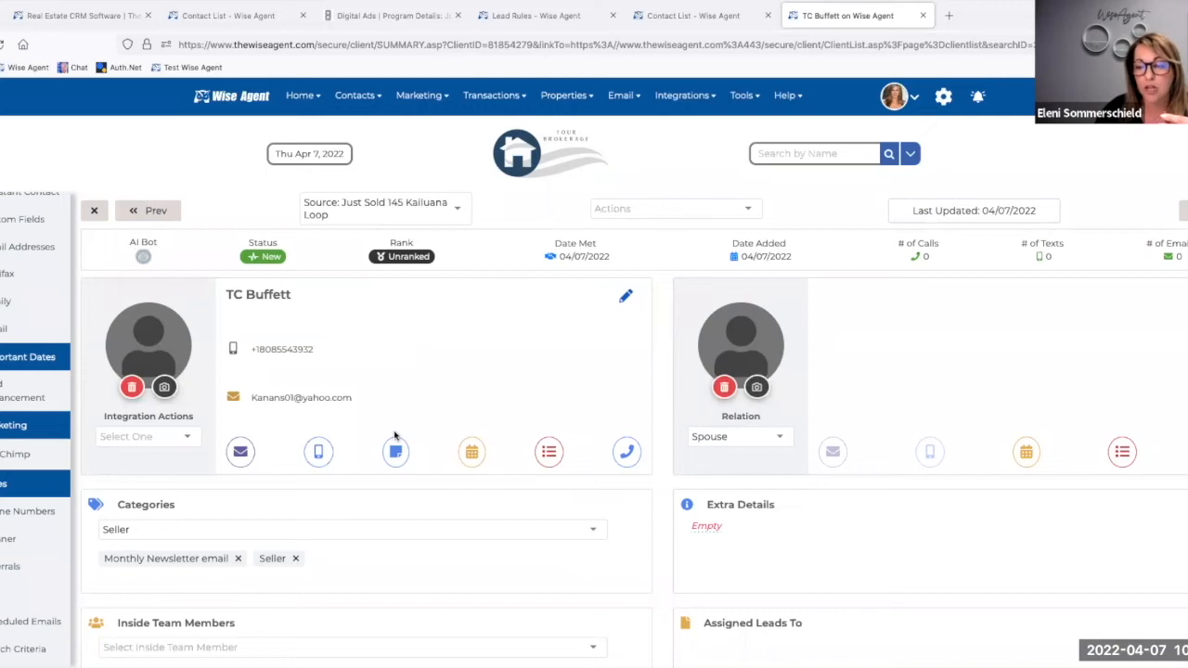
{"action": "scroll", "coordinate": [381, 504], "scroll_direction": "down", "scroll_amount": 1}
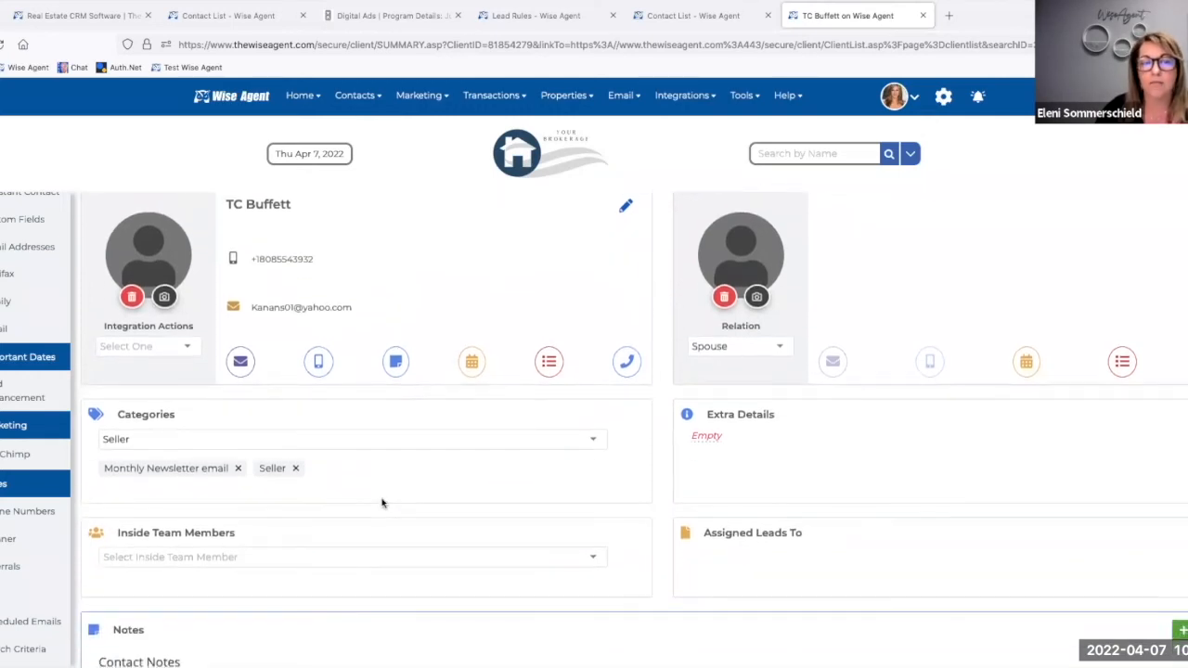
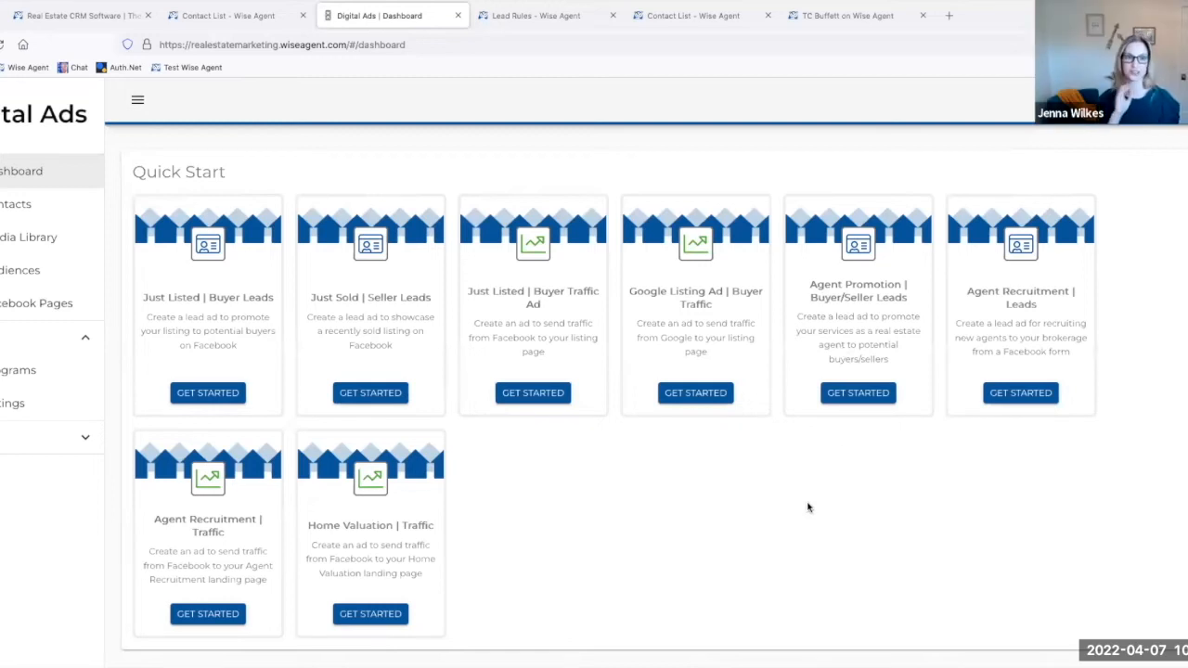
Step: Start a new program from the Agent Promotion | Buyer/Seller Leads blueprint and go to its targeting settings
{"action": "left_click", "coordinate": [861, 396]}
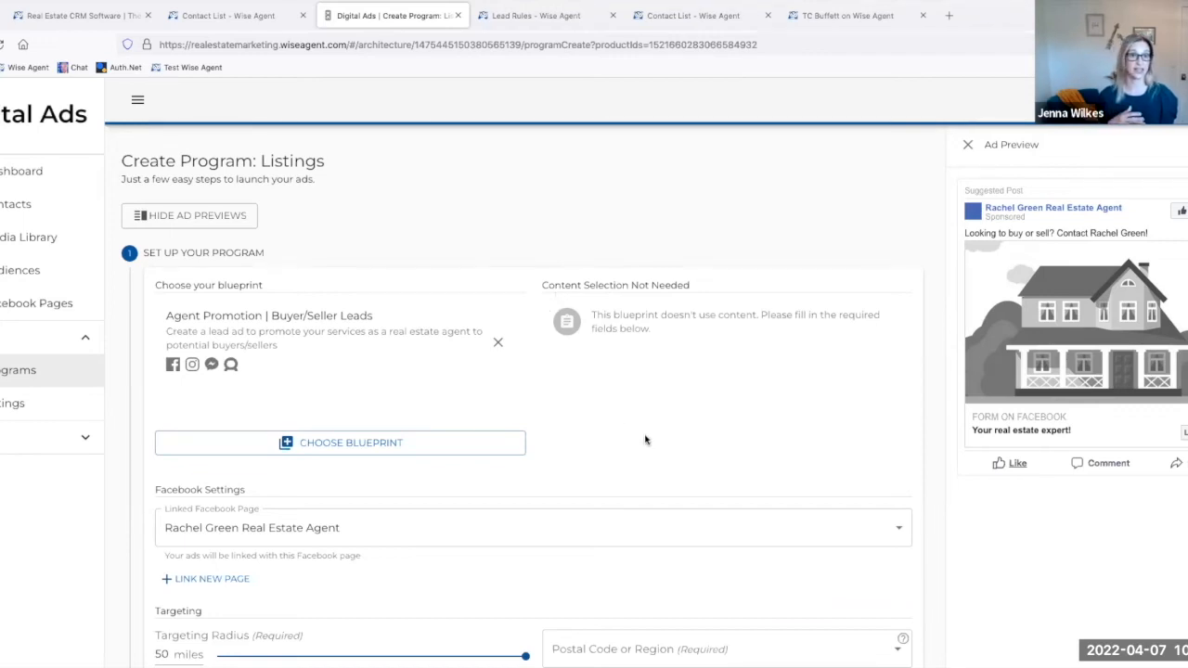
{"action": "scroll", "coordinate": [645, 439], "scroll_direction": "down", "scroll_amount": 1}
{"action": "scroll", "coordinate": [645, 439], "scroll_direction": "down", "scroll_amount": 2}
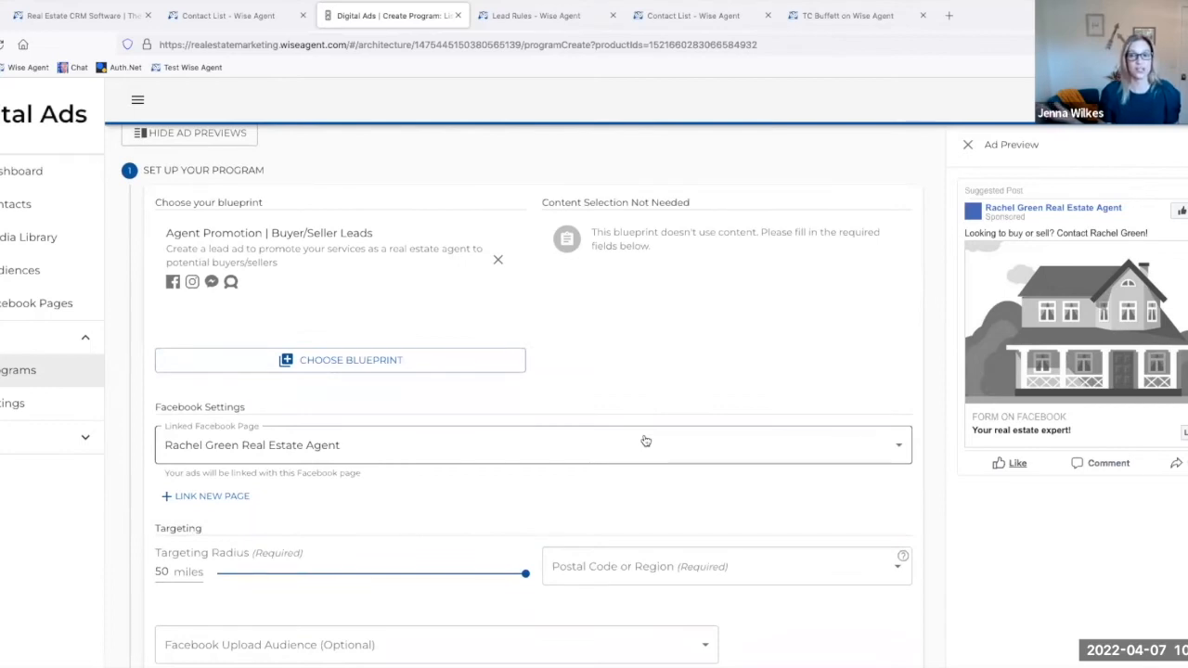
{"action": "scroll", "coordinate": [645, 440], "scroll_direction": "down", "scroll_amount": 1}
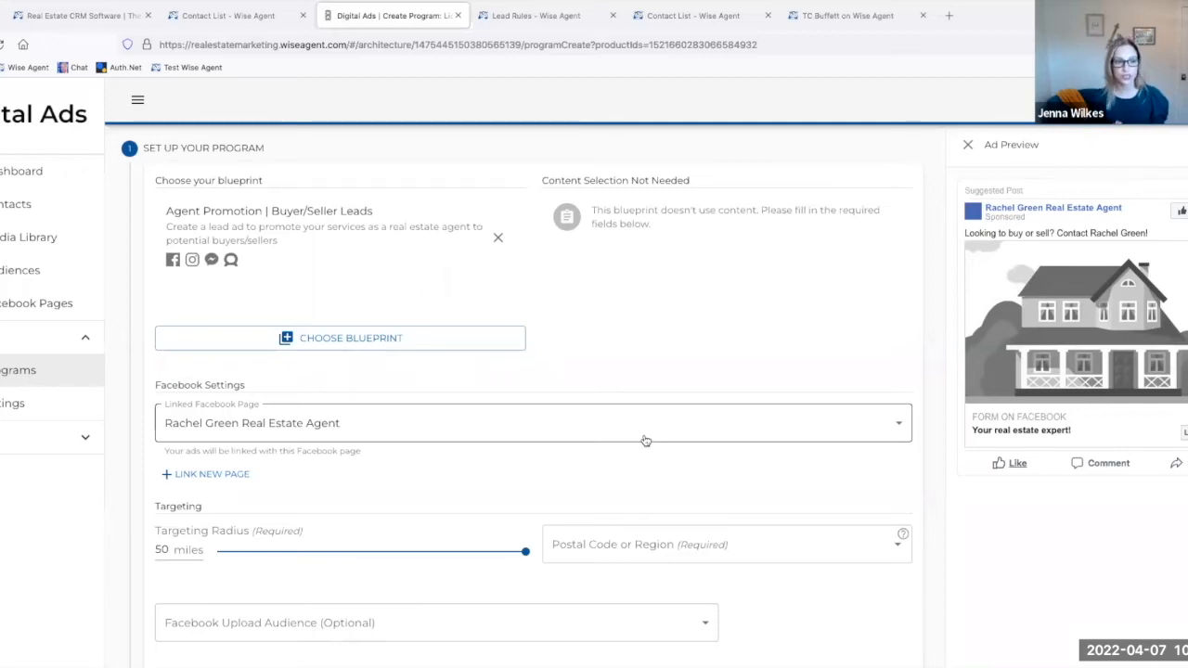
{"action": "scroll", "coordinate": [645, 441], "scroll_direction": "down", "scroll_amount": 2}
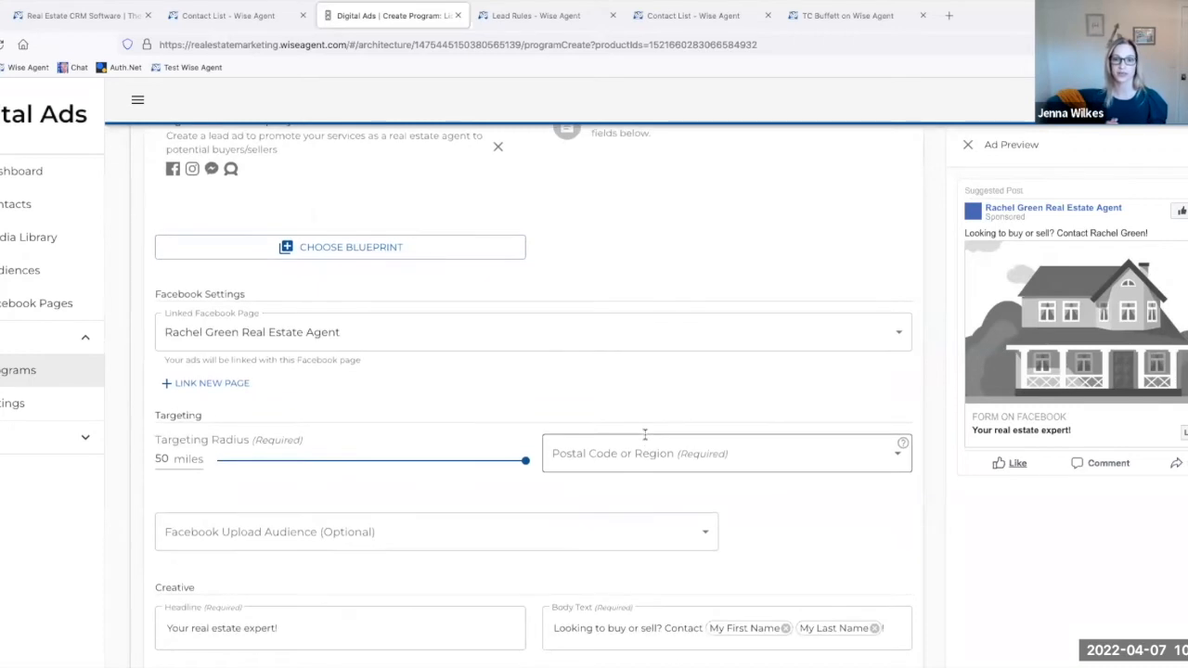
{"action": "scroll", "coordinate": [646, 434], "scroll_direction": "down", "scroll_amount": 1}
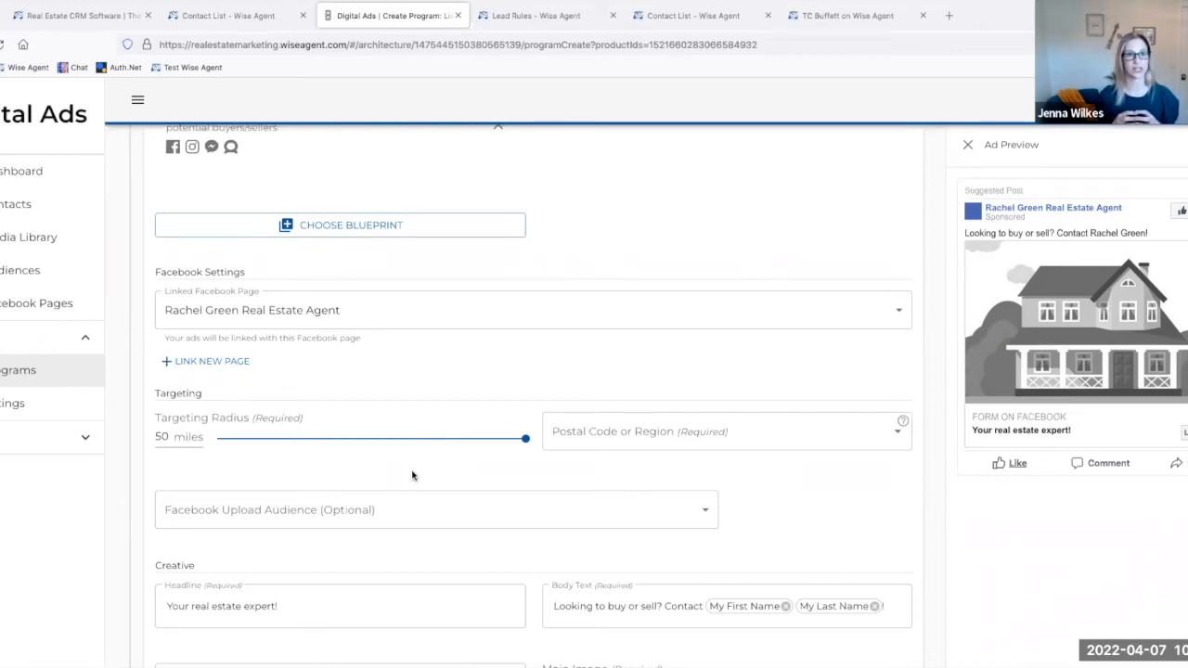
{"action": "left_click", "coordinate": [561, 430]}
{"action": "type", "text": "85268"}
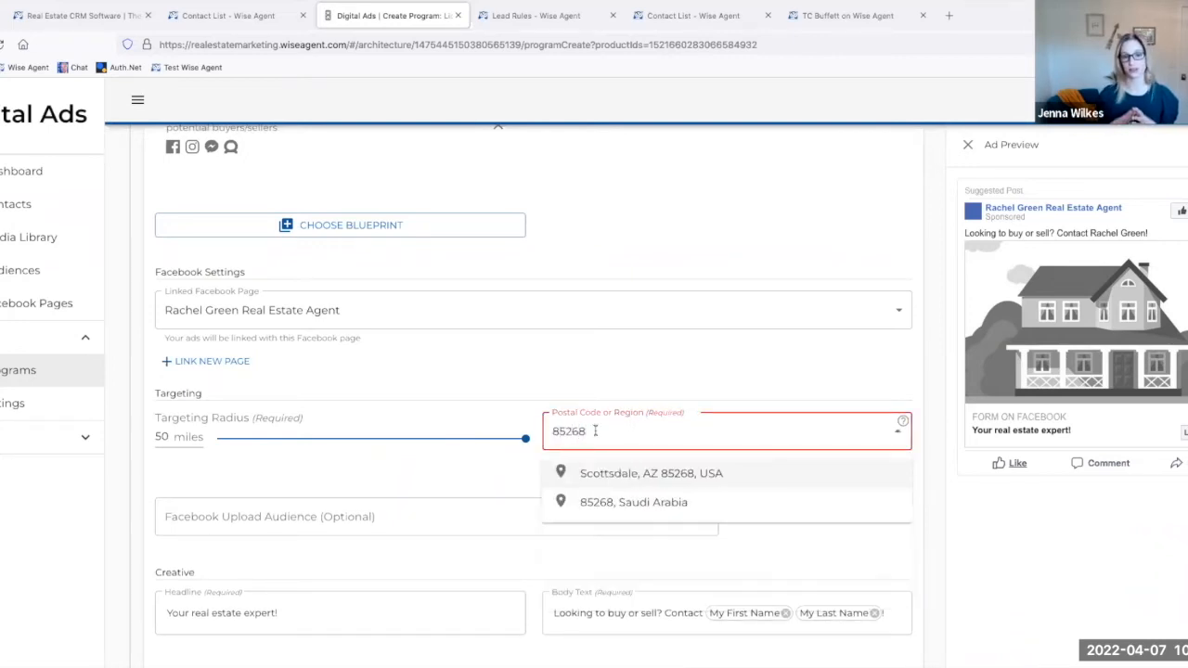
{"action": "left_click_drag", "start_coordinate": [598, 432], "coordinate": [532, 437]}
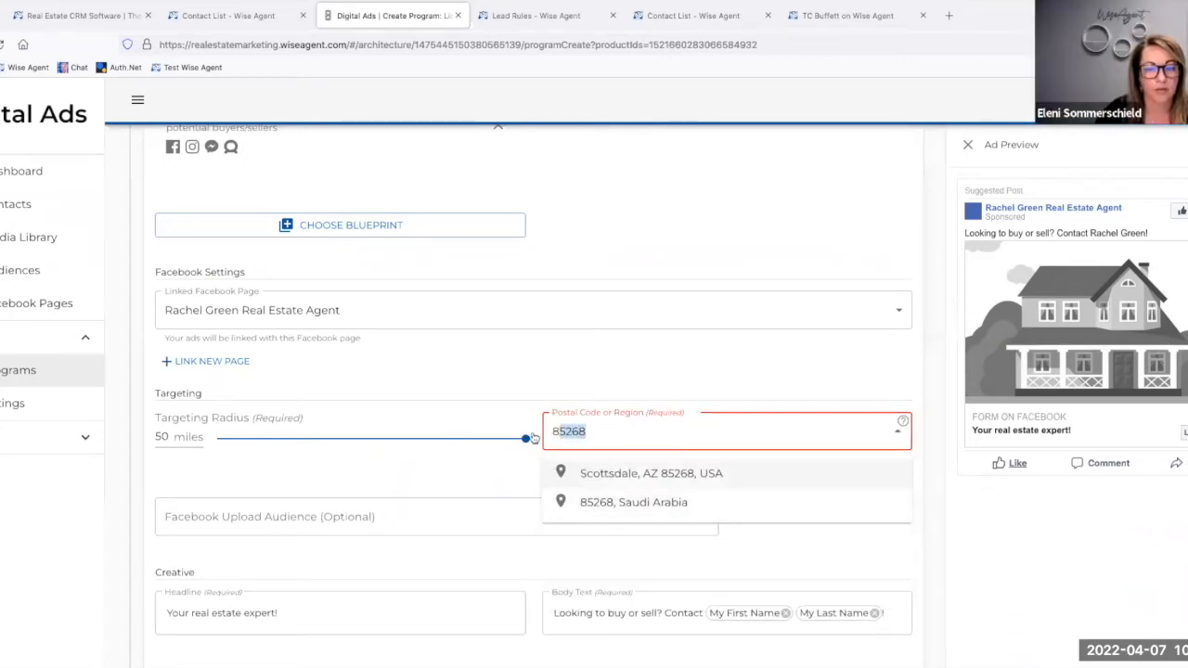
{"action": "key", "text": "BackSpace"}
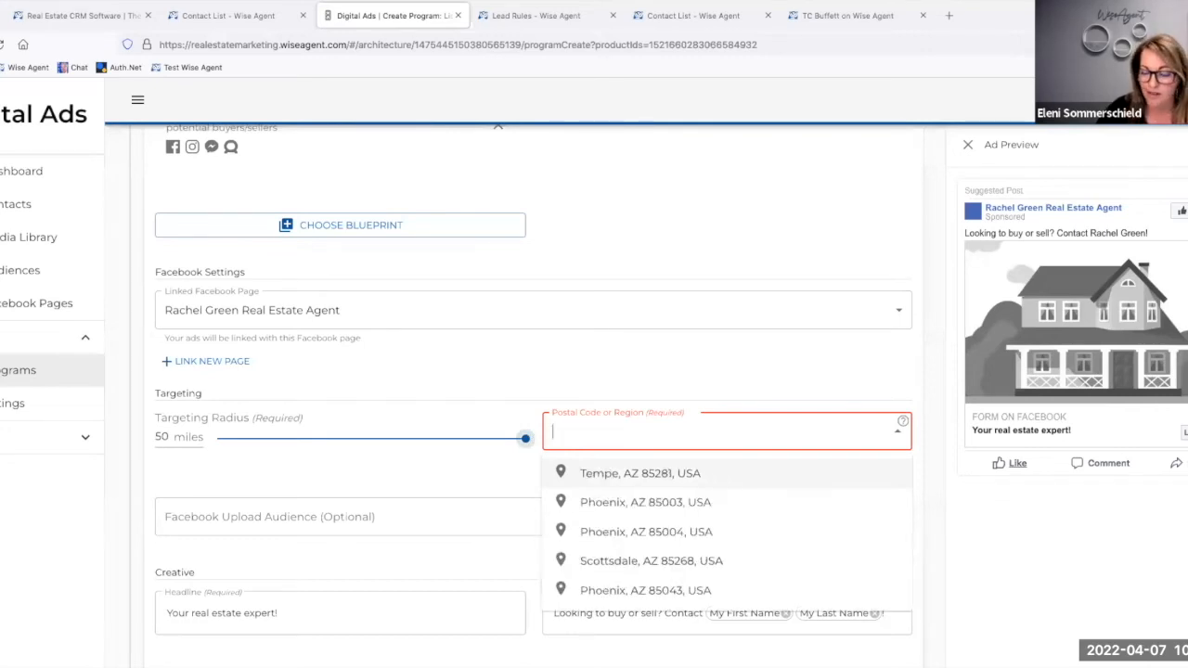
Step: Set the targeting postal code to Chicago, IL 60608, USA
{"action": "type", "text": "60608"}
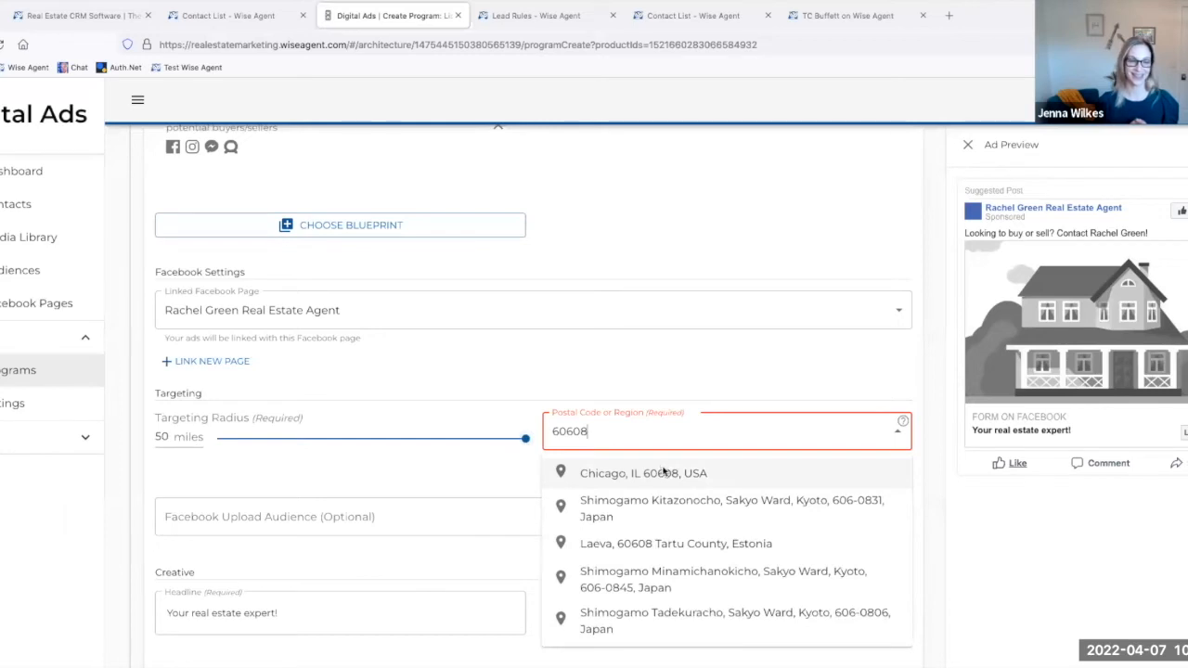
{"action": "left_click", "coordinate": [664, 472]}
Step: Choose Universal Seller Audience as the program's Facebook upload audience
{"action": "scroll", "coordinate": [292, 490], "scroll_direction": "down", "scroll_amount": 1}
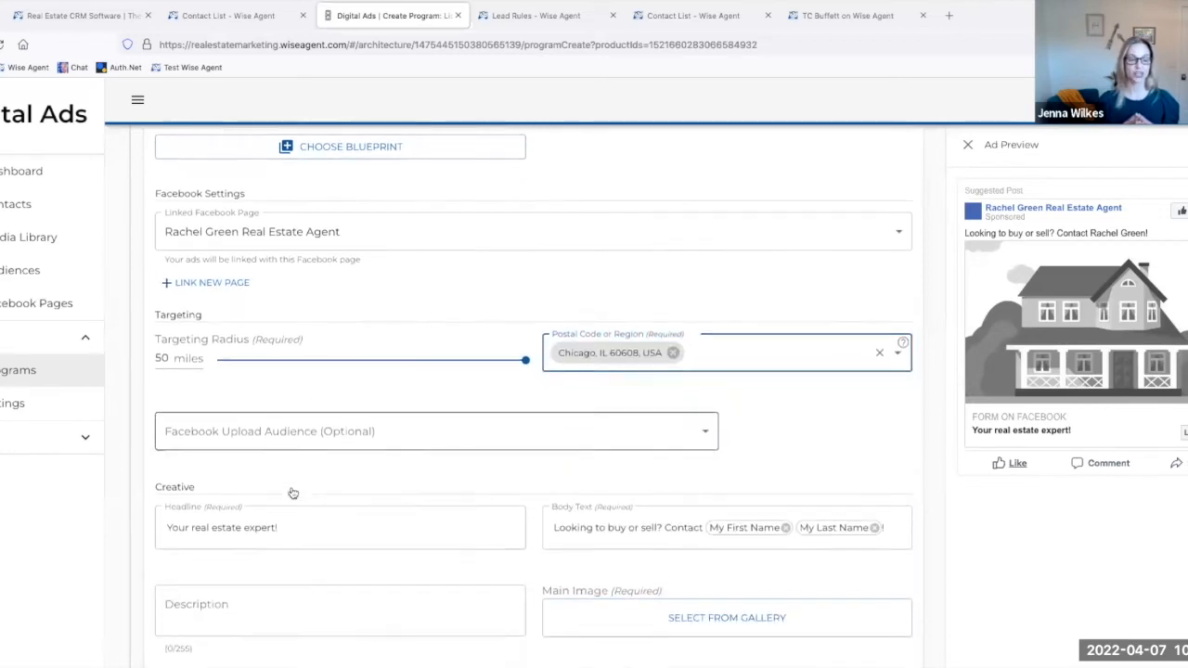
{"action": "left_click", "coordinate": [289, 447]}
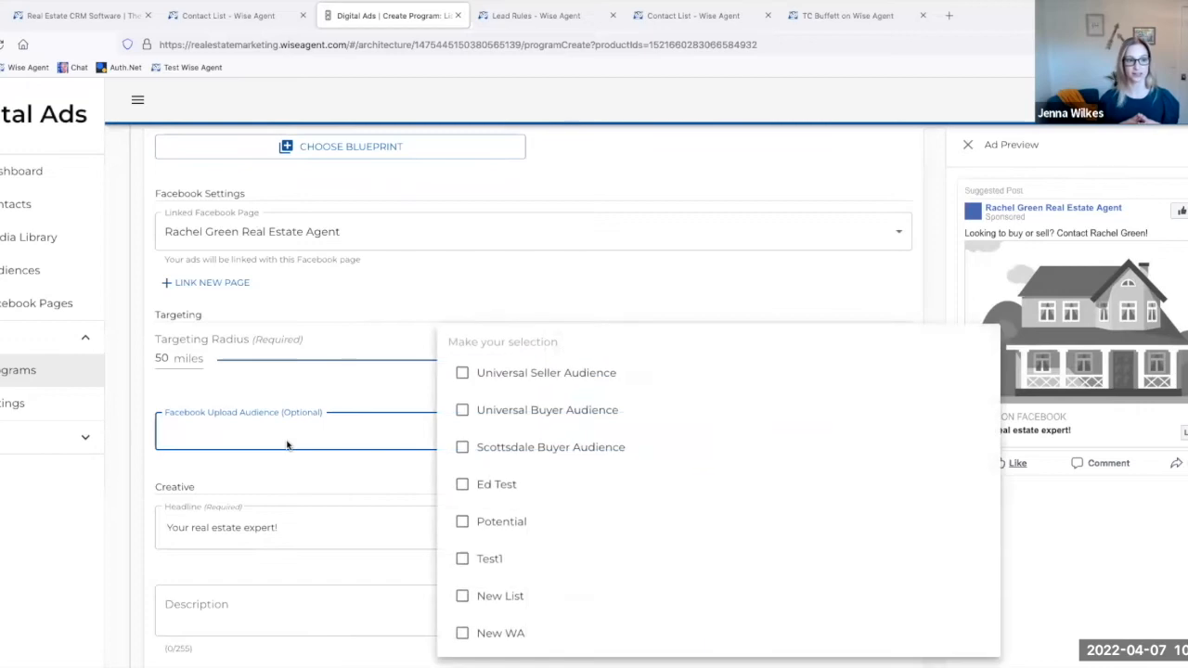
{"action": "left_click", "coordinate": [465, 373]}
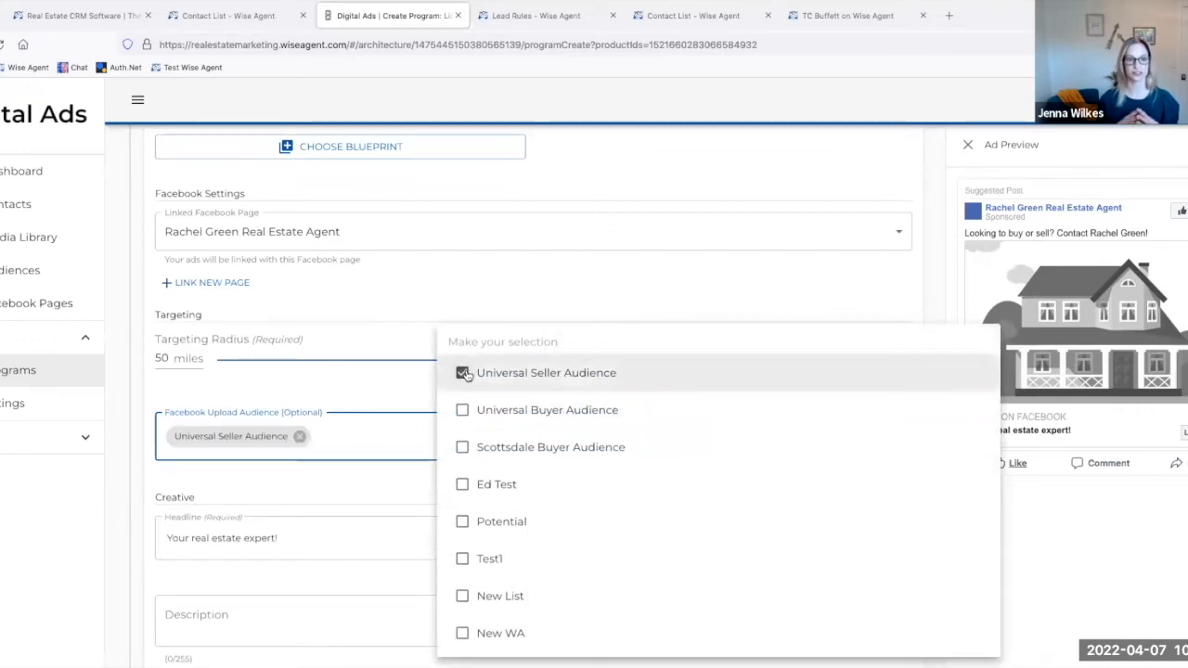
{"action": "left_click", "coordinate": [372, 398]}
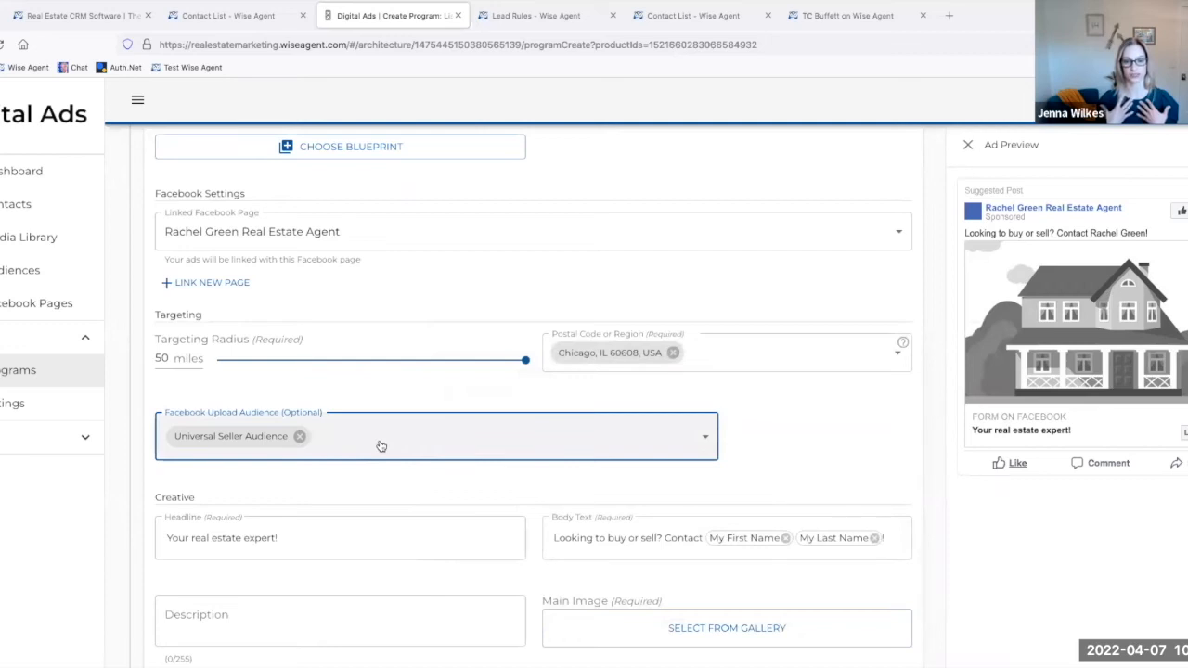
Step: Remove "buy or" from the ad's body text so it opens with "Looking to sell?"
{"action": "scroll", "coordinate": [380, 446], "scroll_direction": "down", "scroll_amount": 1}
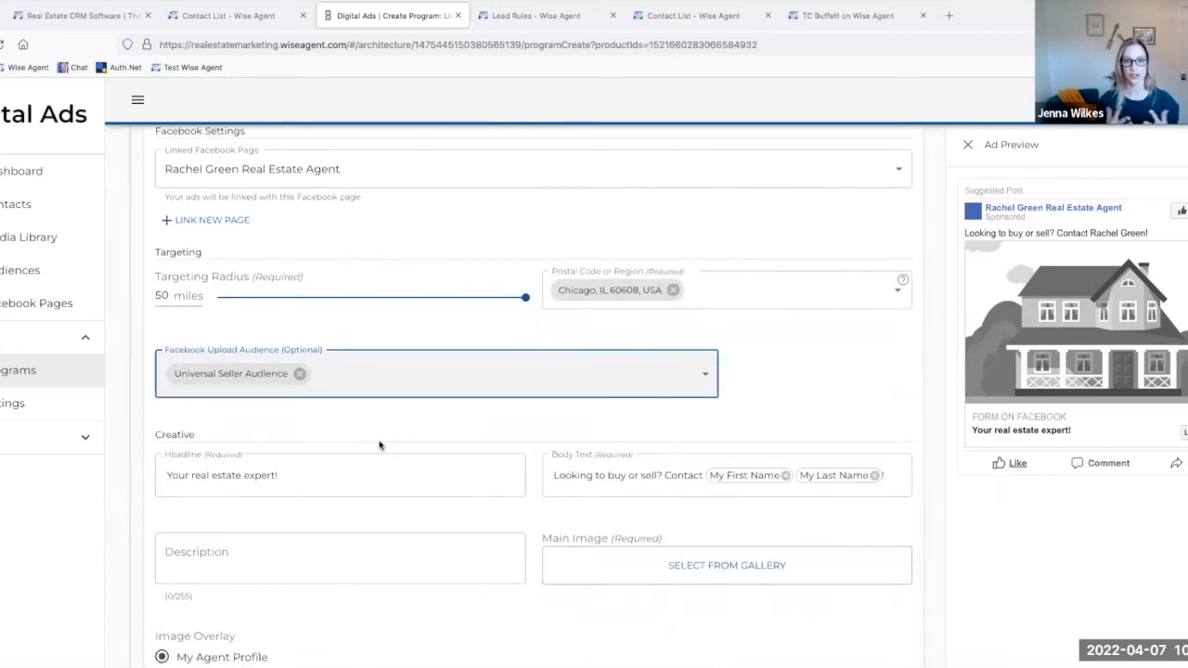
{"action": "scroll", "coordinate": [379, 445], "scroll_direction": "down", "scroll_amount": 1}
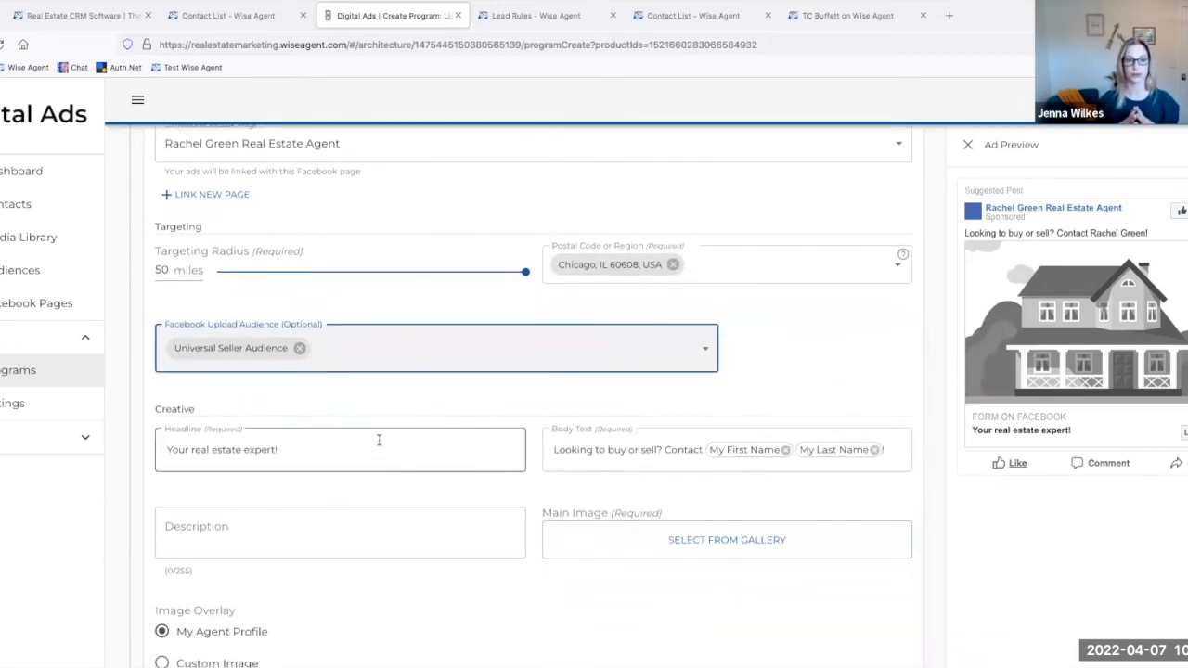
{"action": "left_click", "coordinate": [623, 450]}
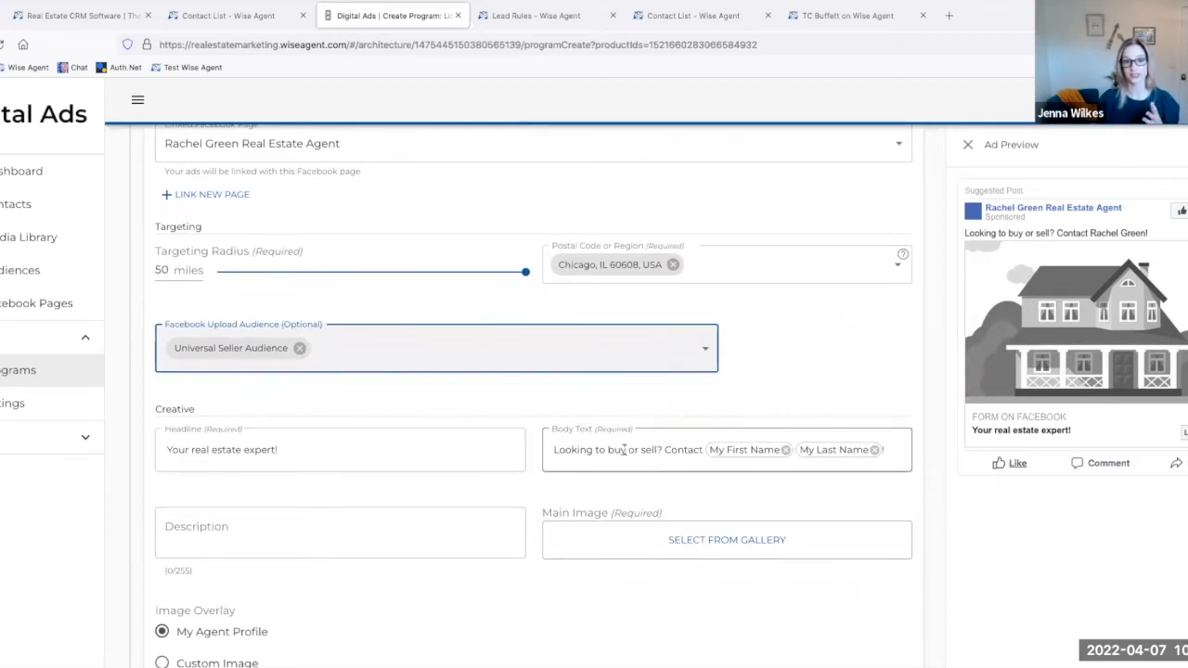
{"action": "double_click", "coordinate": [623, 449]}
{"action": "key", "text": "Delete"}
{"action": "key", "text": "Delete"}
{"action": "key", "text": "Delete"}
{"action": "key", "text": "Delete"}
{"action": "key", "text": "Delete"}
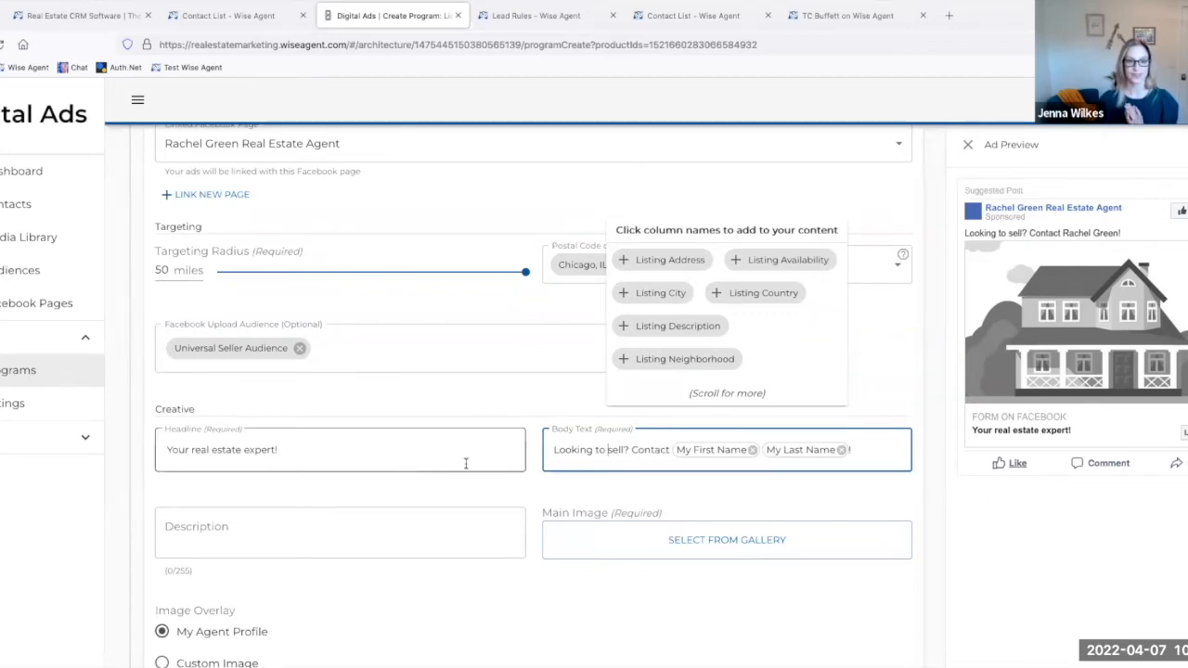
Step: Set the ad's main image to the Real Estate logo from the media library
{"action": "scroll", "coordinate": [333, 504], "scroll_direction": "down", "scroll_amount": 2}
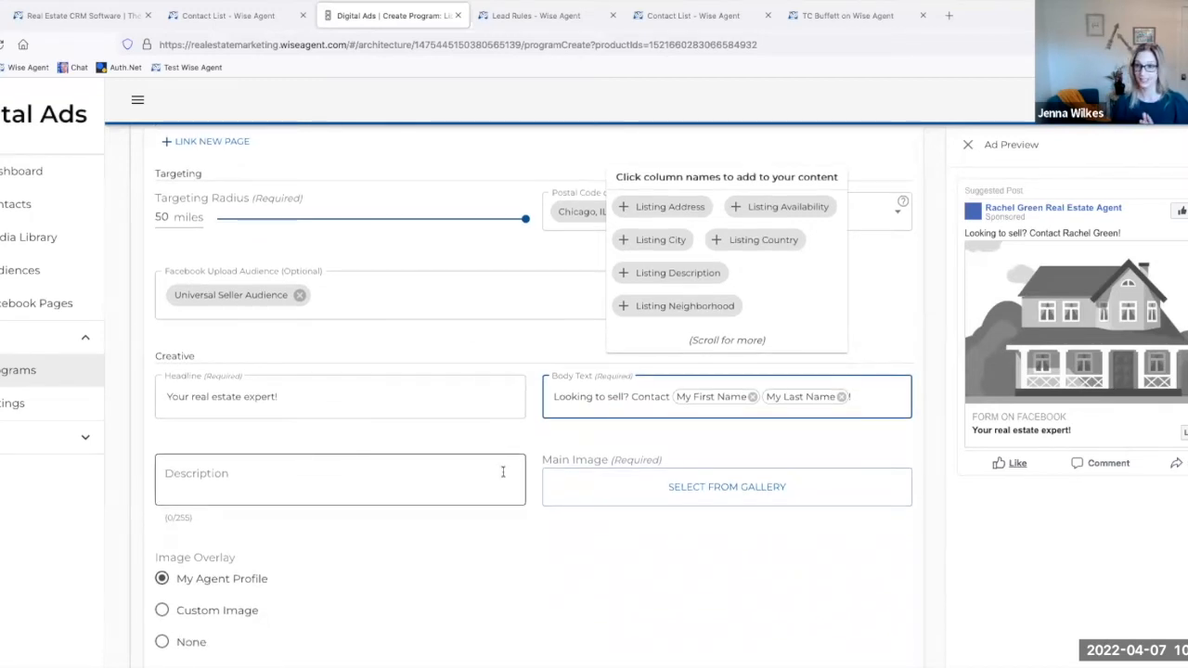
{"action": "left_click", "coordinate": [619, 481]}
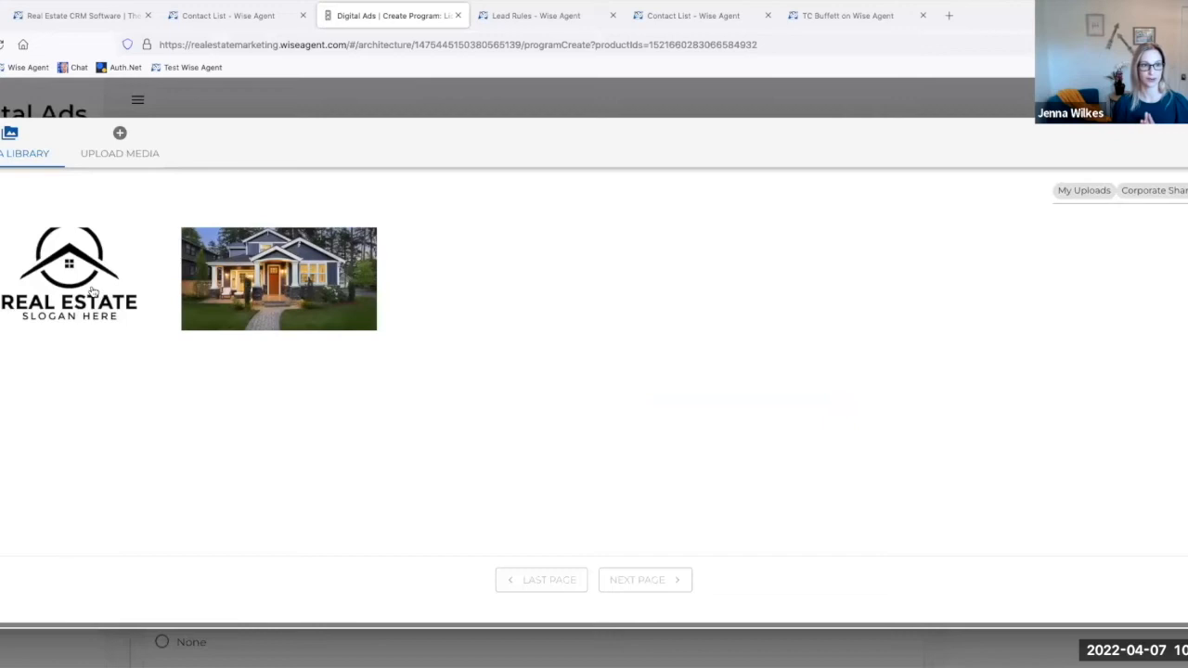
{"action": "left_click", "coordinate": [75, 287]}
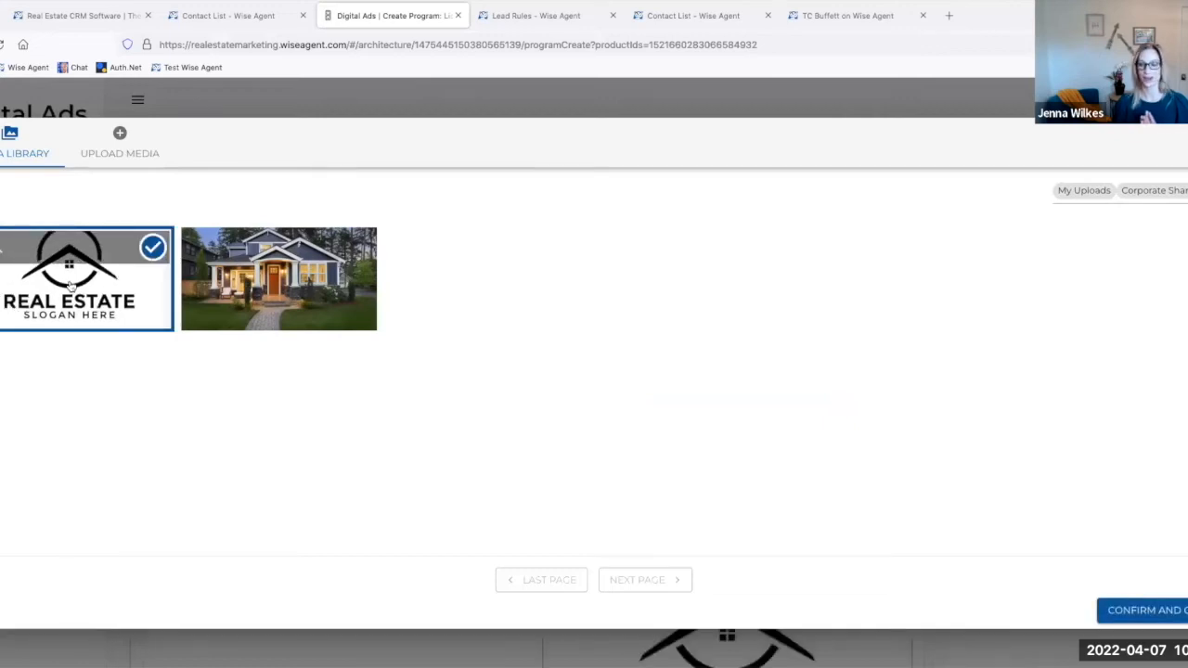
{"action": "left_click", "coordinate": [1147, 611]}
Step: Set the post lead submission landing page URL to aboutme.com and continue to the schedule and spend settings
{"action": "scroll", "coordinate": [650, 390], "scroll_direction": "down", "scroll_amount": 2}
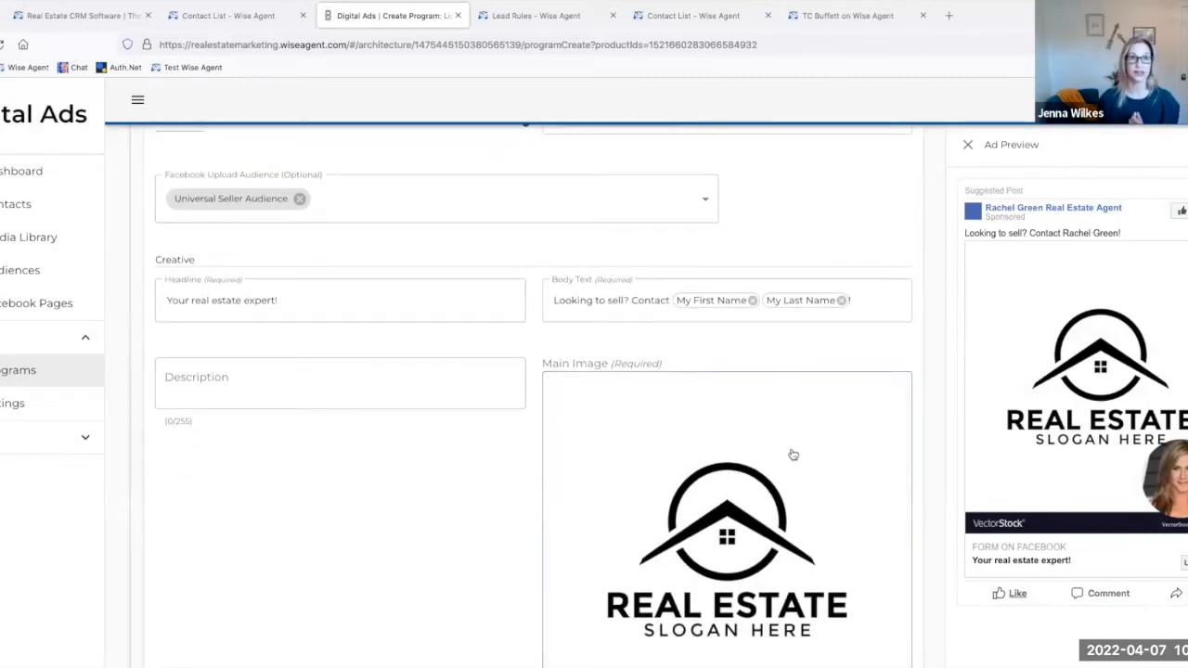
{"action": "scroll", "coordinate": [316, 432], "scroll_direction": "down", "scroll_amount": 1}
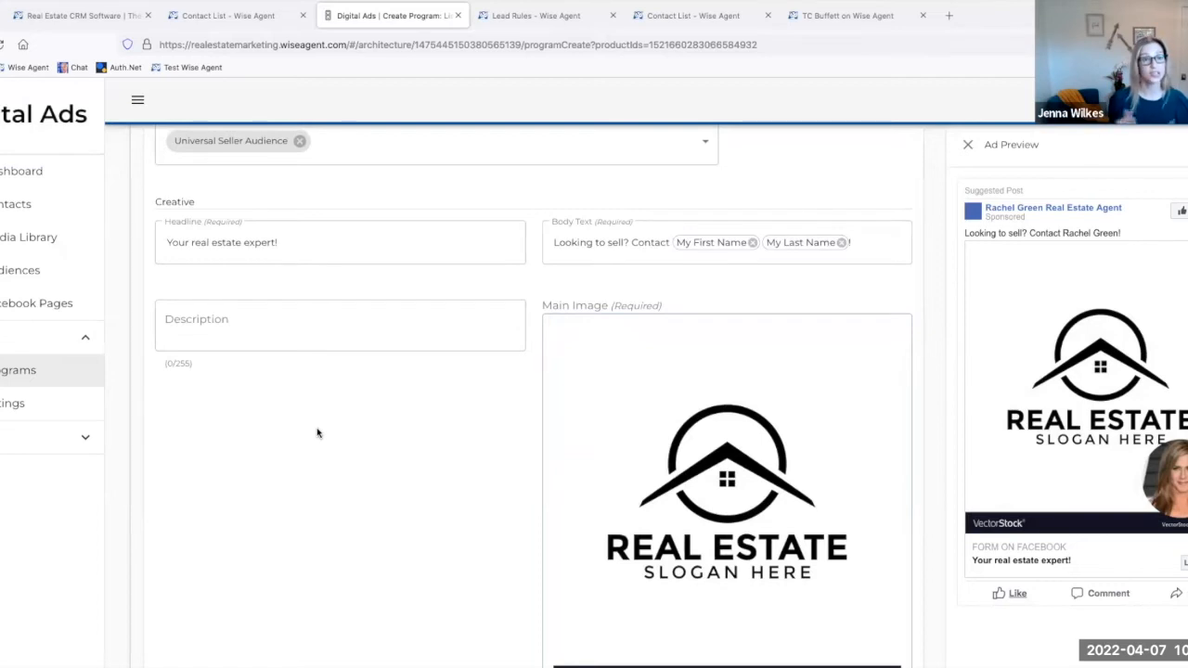
{"action": "scroll", "coordinate": [317, 432], "scroll_direction": "down", "scroll_amount": 1}
{"action": "scroll", "coordinate": [316, 432], "scroll_direction": "down", "scroll_amount": 2}
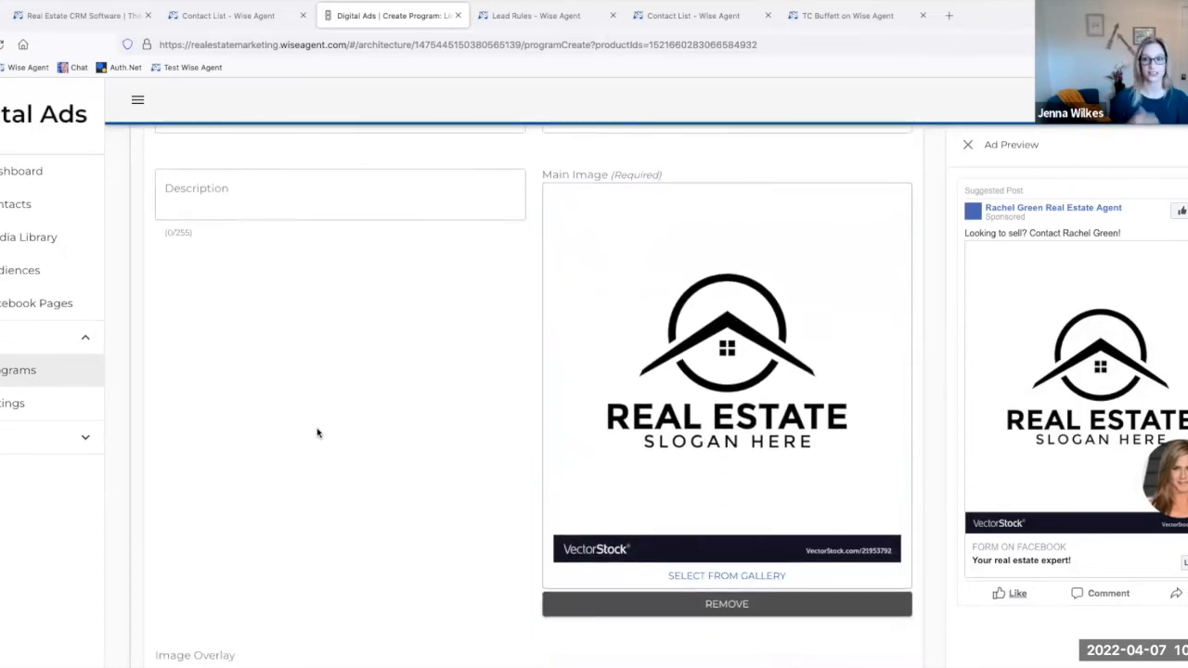
{"action": "scroll", "coordinate": [316, 432], "scroll_direction": "down", "scroll_amount": 1}
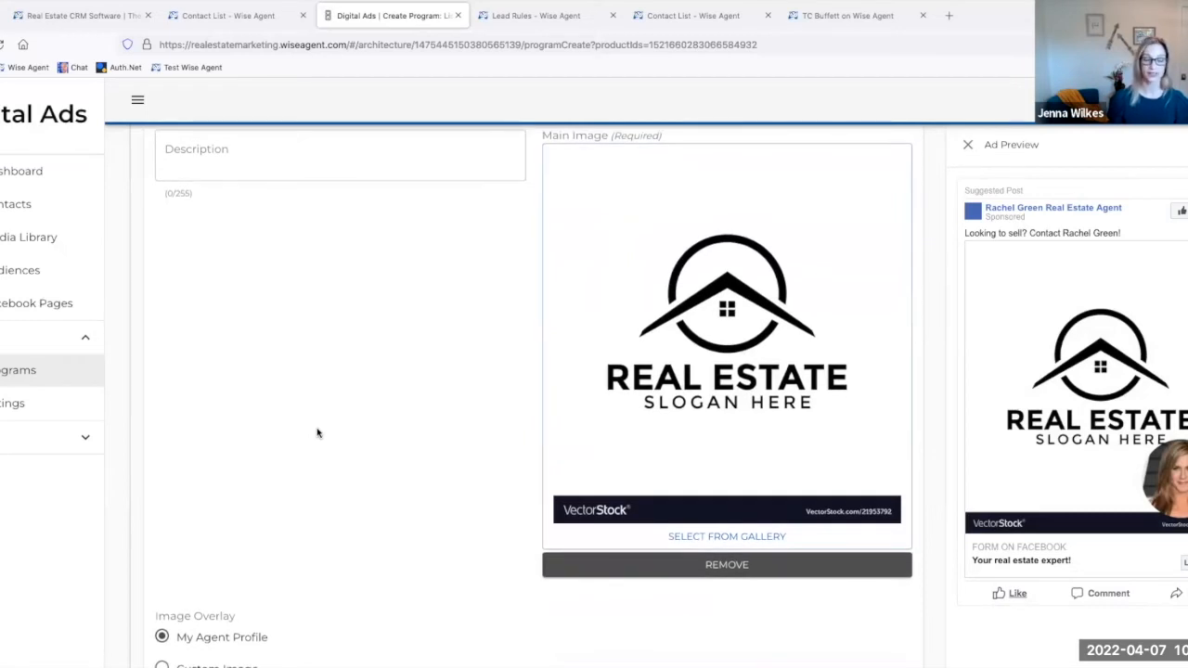
{"action": "scroll", "coordinate": [316, 433], "scroll_direction": "down", "scroll_amount": 1}
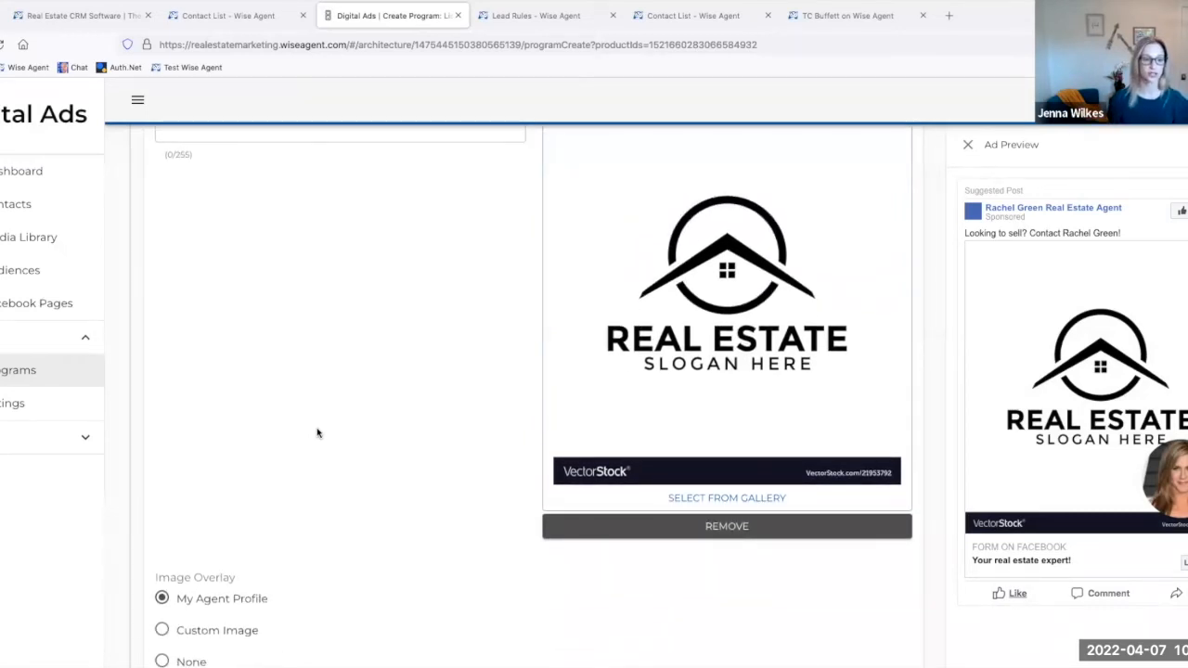
{"action": "scroll", "coordinate": [317, 433], "scroll_direction": "down", "scroll_amount": 2}
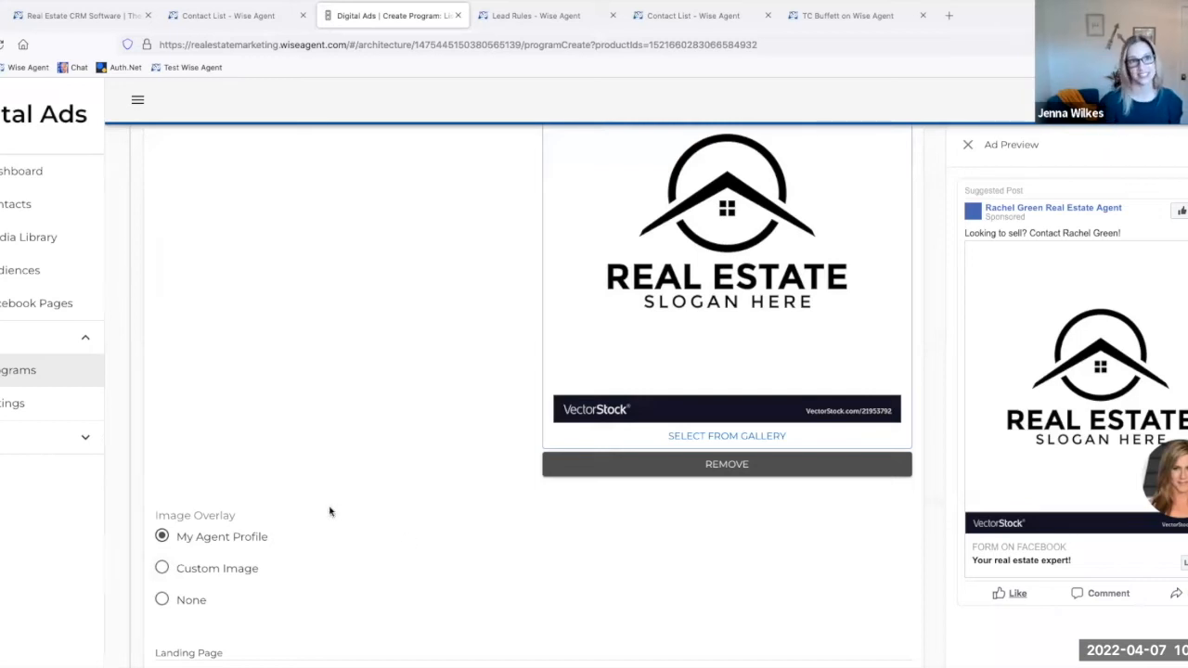
{"action": "scroll", "coordinate": [329, 512], "scroll_direction": "down", "scroll_amount": 2}
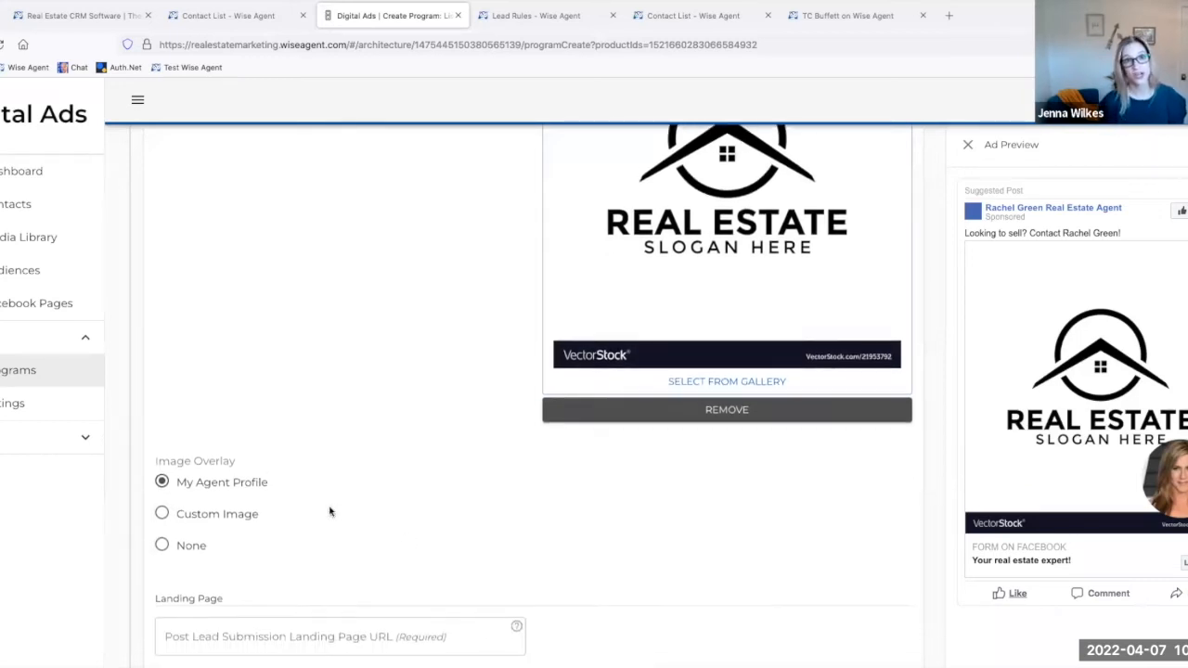
{"action": "scroll", "coordinate": [331, 512], "scroll_direction": "down", "scroll_amount": 1}
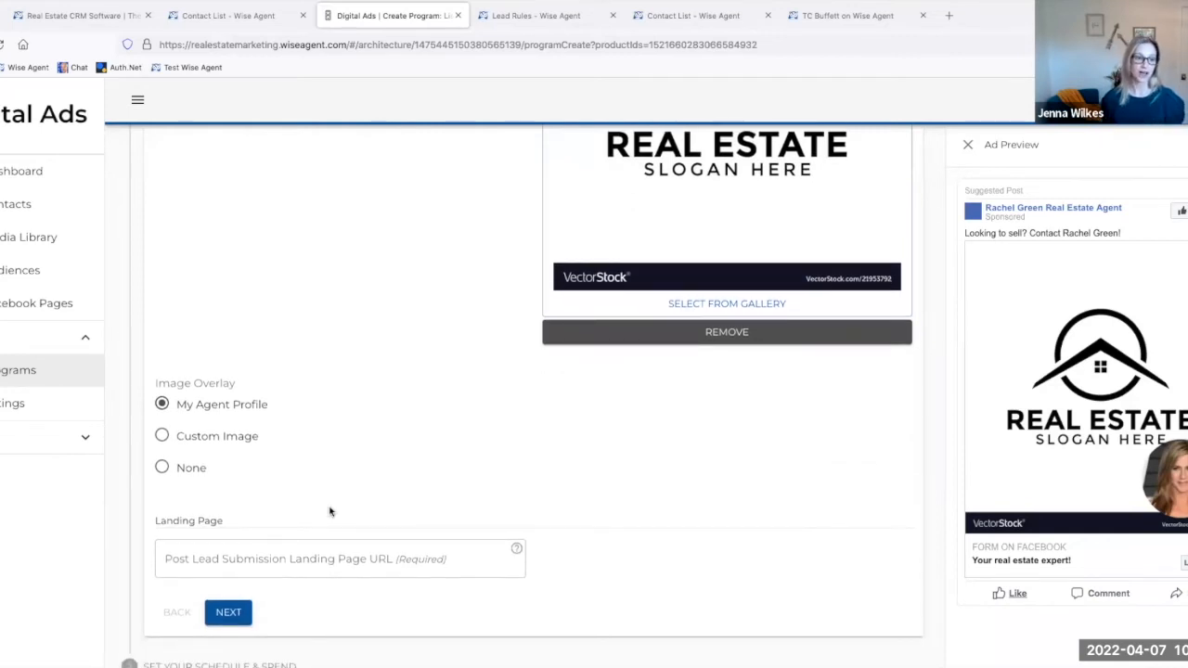
{"action": "scroll", "coordinate": [330, 512], "scroll_direction": "down", "scroll_amount": 1}
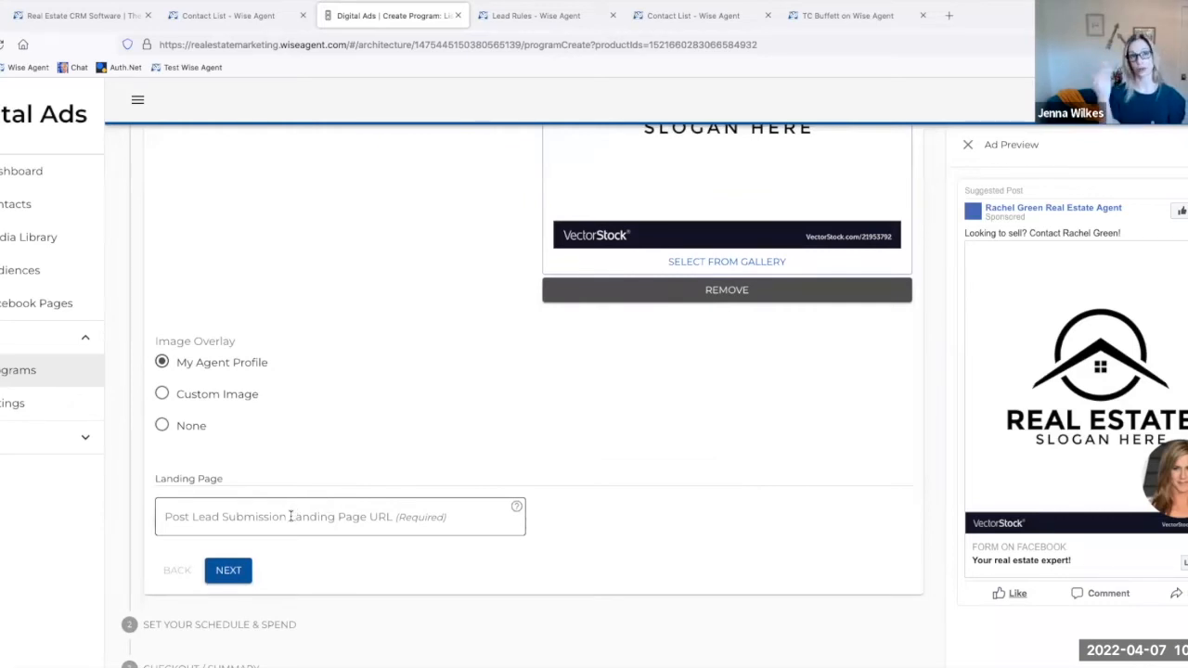
{"action": "left_click", "coordinate": [277, 517]}
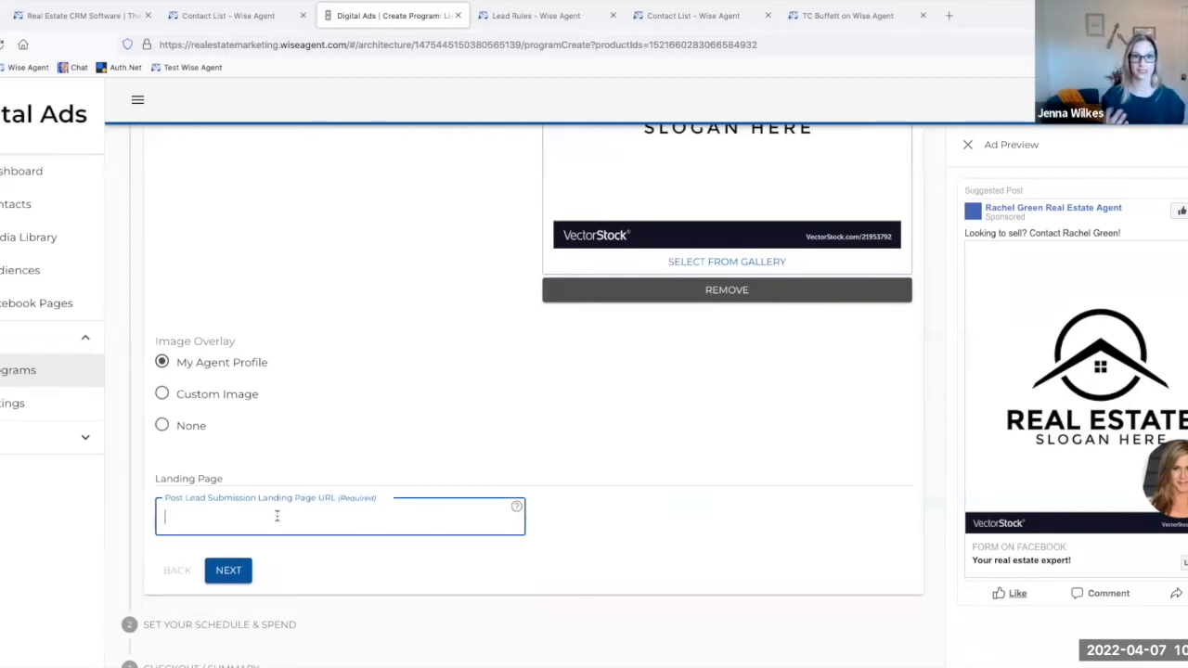
{"action": "type", "text": "about."}
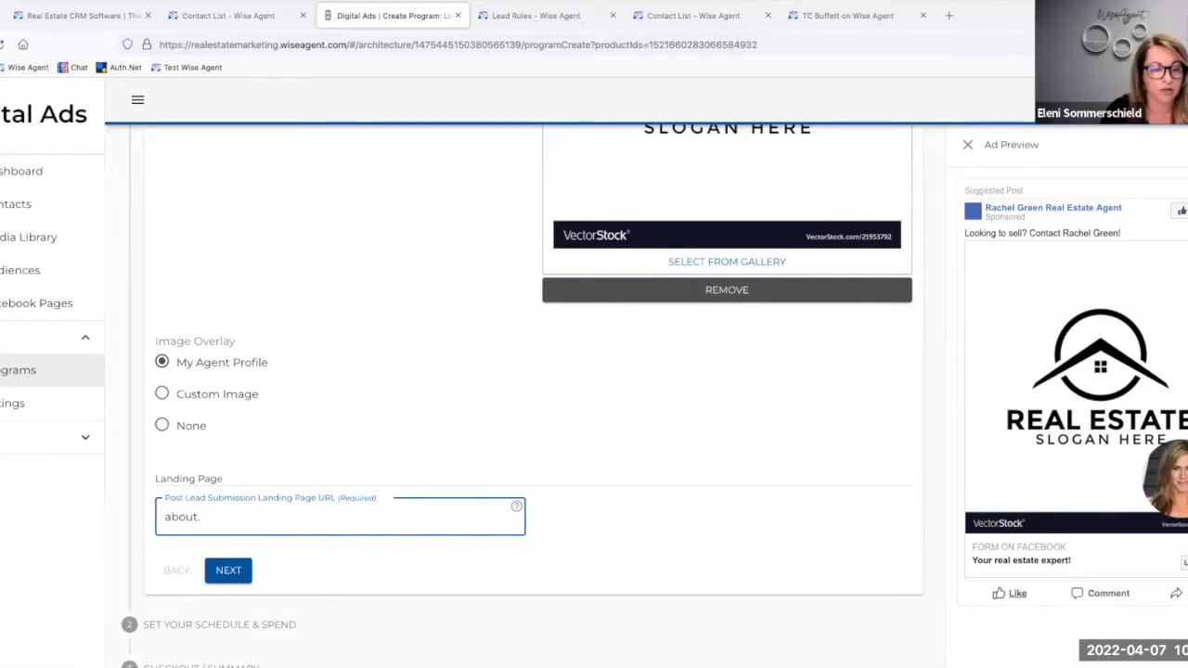
{"action": "type", "text": "com"}
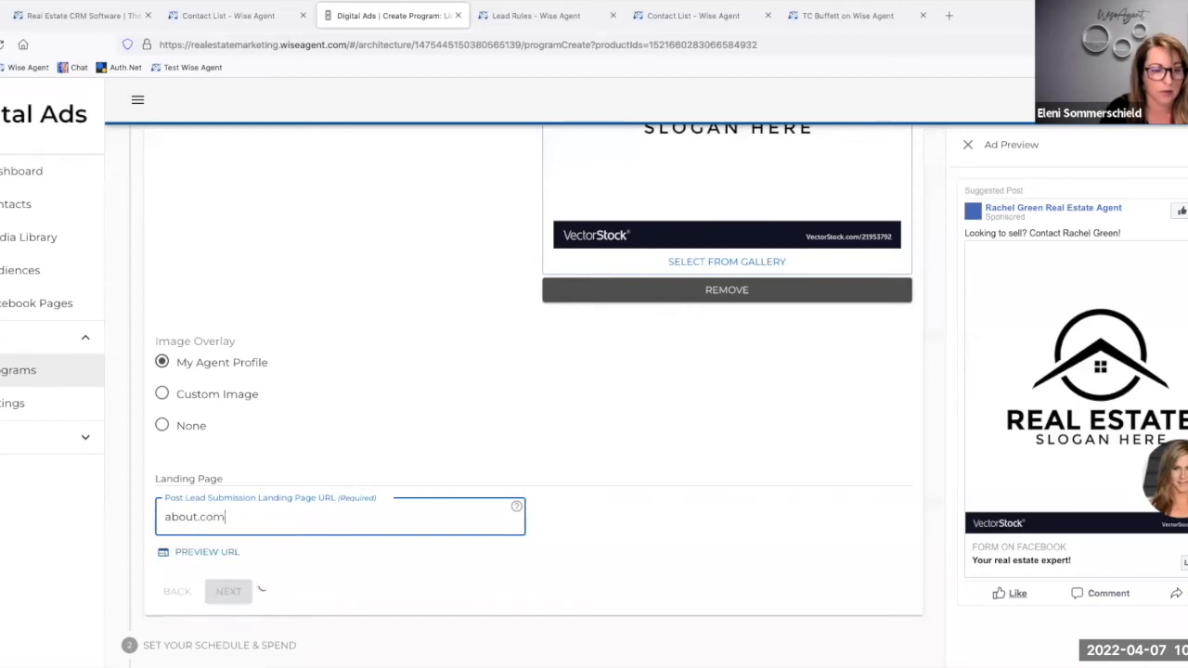
{"action": "left_click", "coordinate": [197, 517]}
{"action": "type", "text": "me"}
{"action": "left_click", "coordinate": [672, 512]}
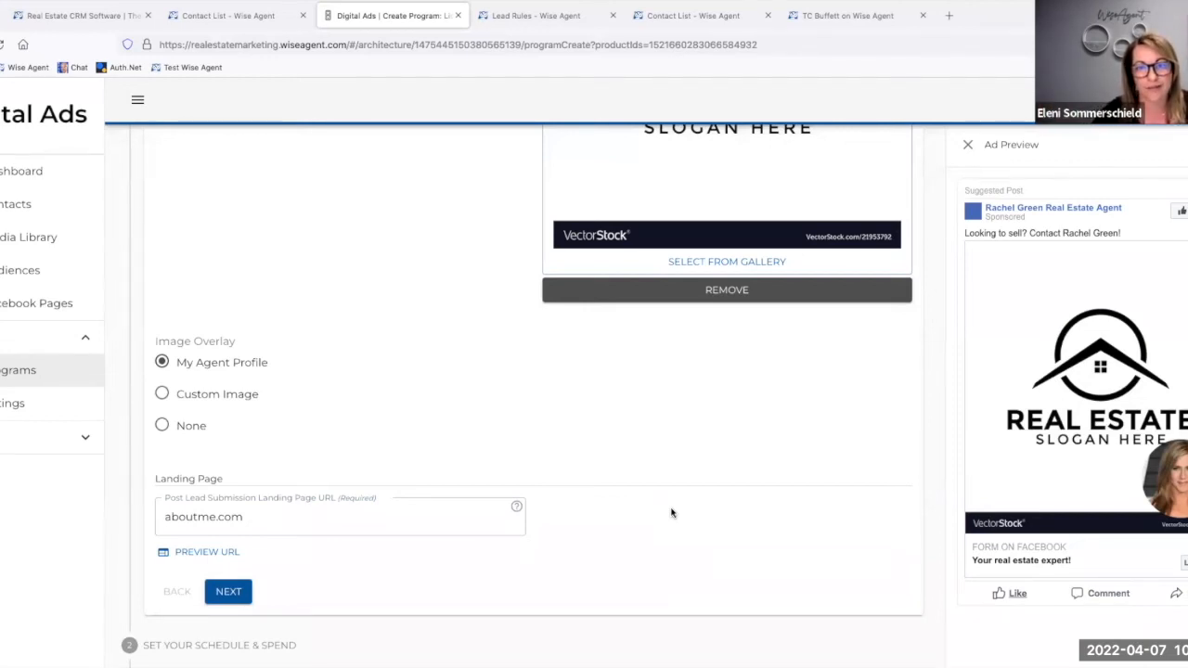
{"action": "scroll", "coordinate": [486, 443], "scroll_direction": "down", "scroll_amount": 1}
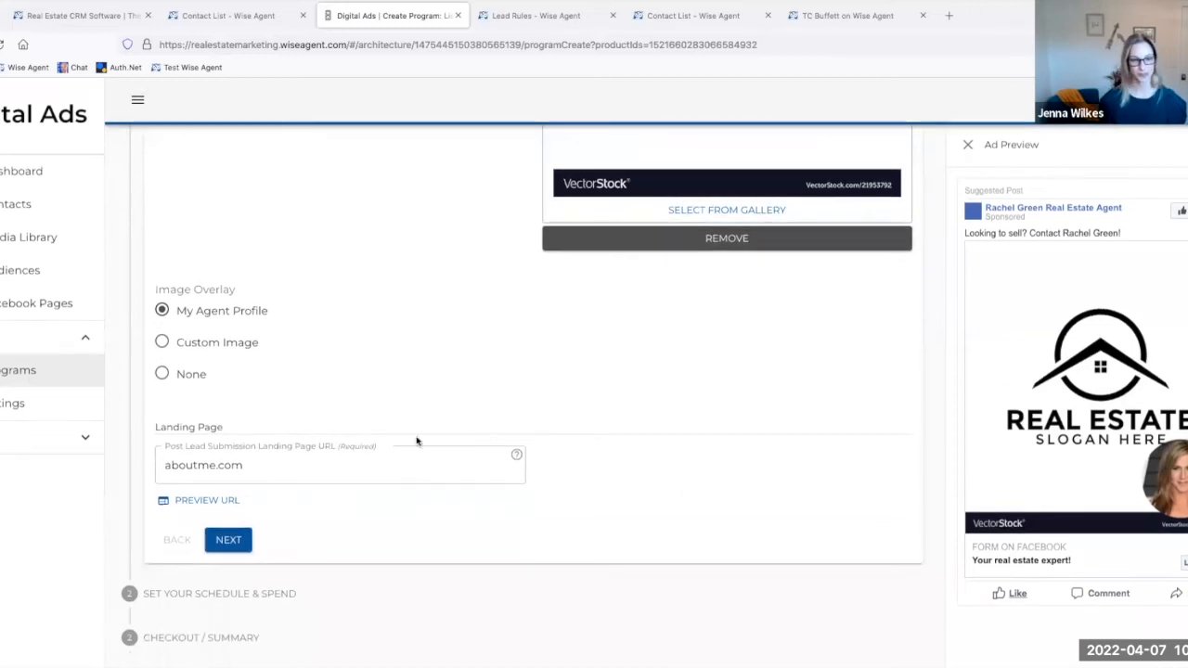
{"action": "left_click", "coordinate": [230, 540]}
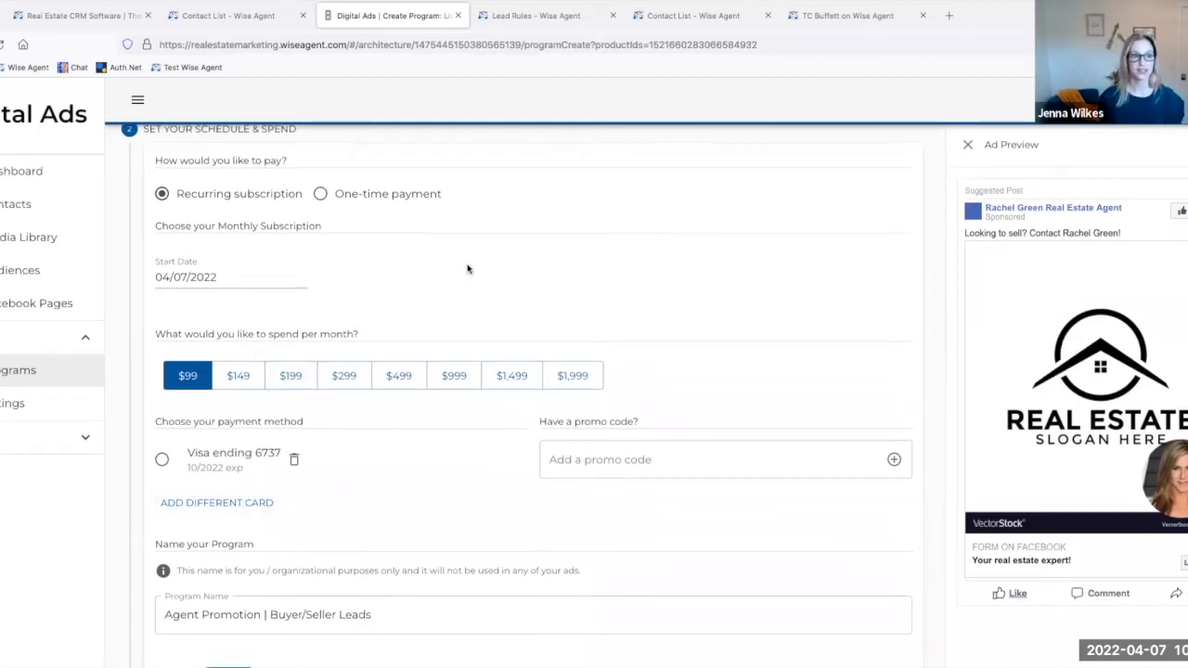
Step: Name the program "Chicago Agent Promotion | Buyer/Seller Leads" in the schedule and spend settings
{"action": "scroll", "coordinate": [468, 270], "scroll_direction": "down", "scroll_amount": 1}
{"action": "scroll", "coordinate": [465, 267], "scroll_direction": "up", "scroll_amount": 1}
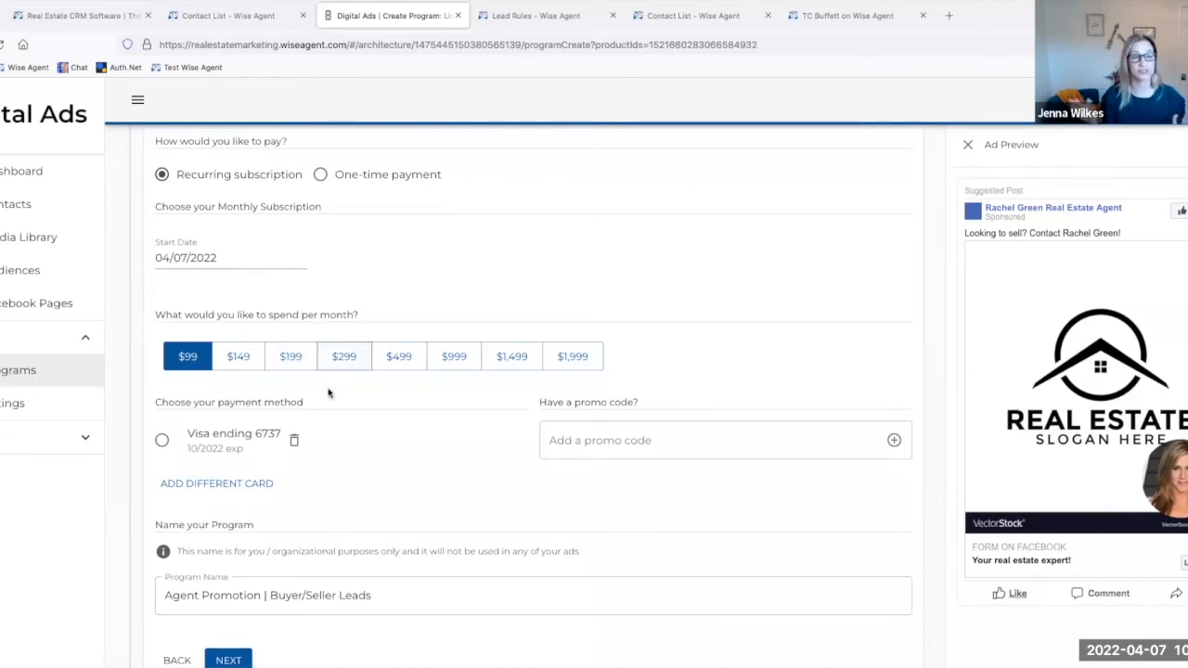
{"action": "scroll", "coordinate": [338, 425], "scroll_direction": "down", "scroll_amount": 1}
{"action": "scroll", "coordinate": [339, 425], "scroll_direction": "down", "scroll_amount": 1}
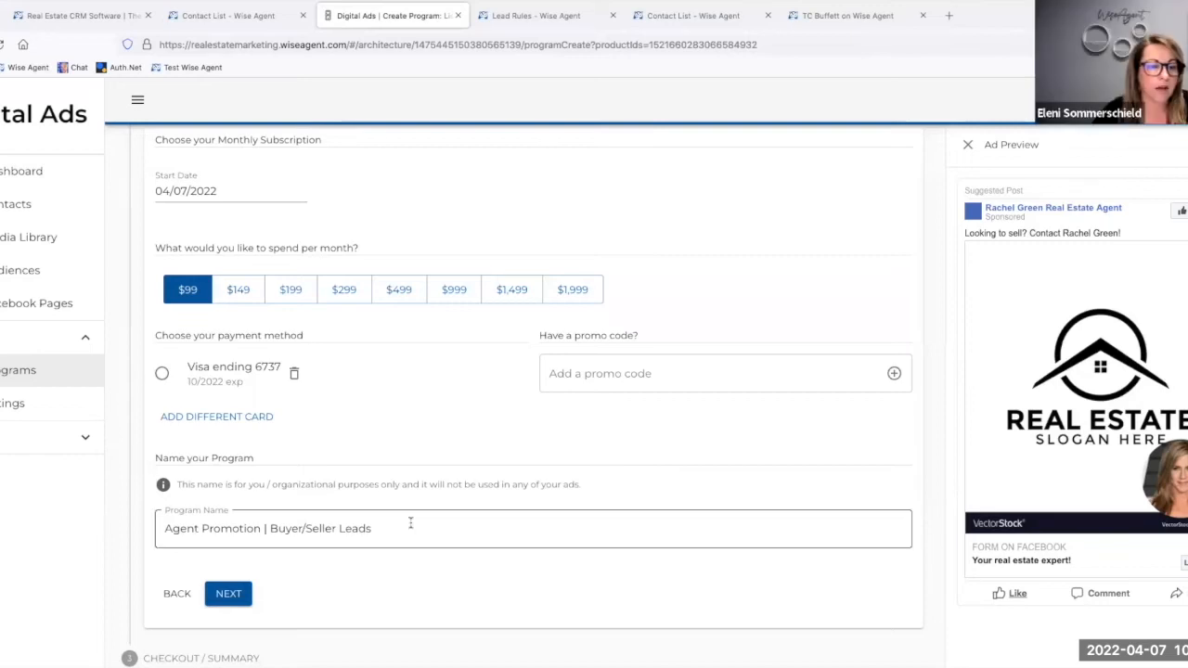
{"action": "left_click_drag", "start_coordinate": [373, 529], "coordinate": [158, 528]}
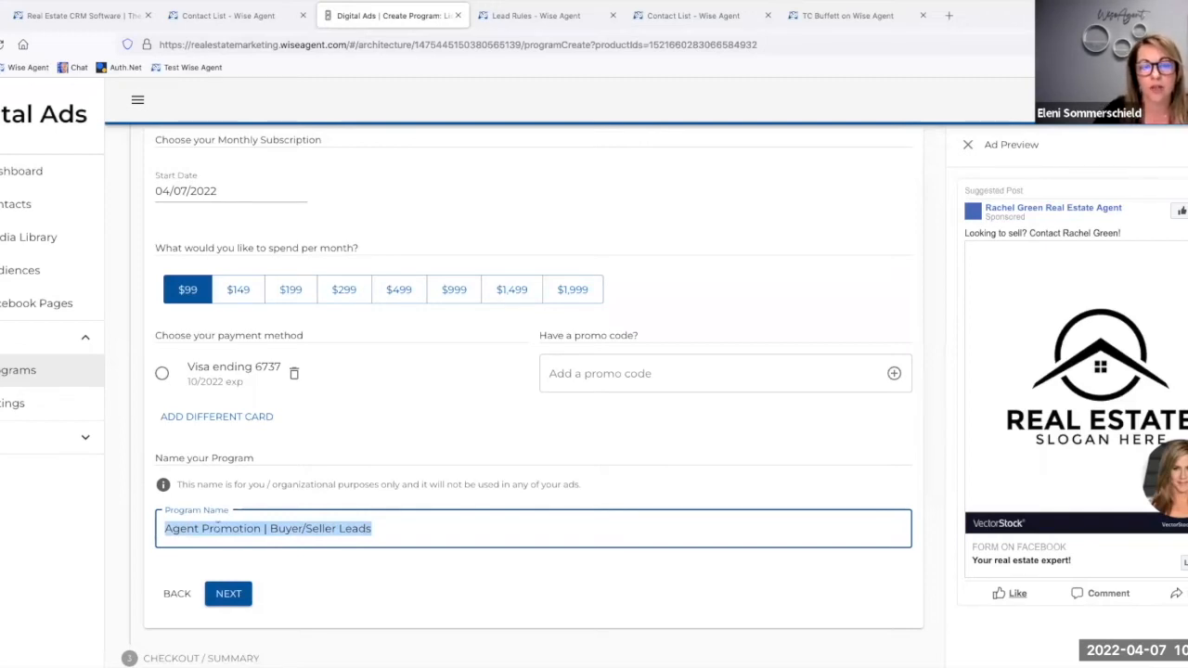
{"action": "left_click", "coordinate": [524, 16]}
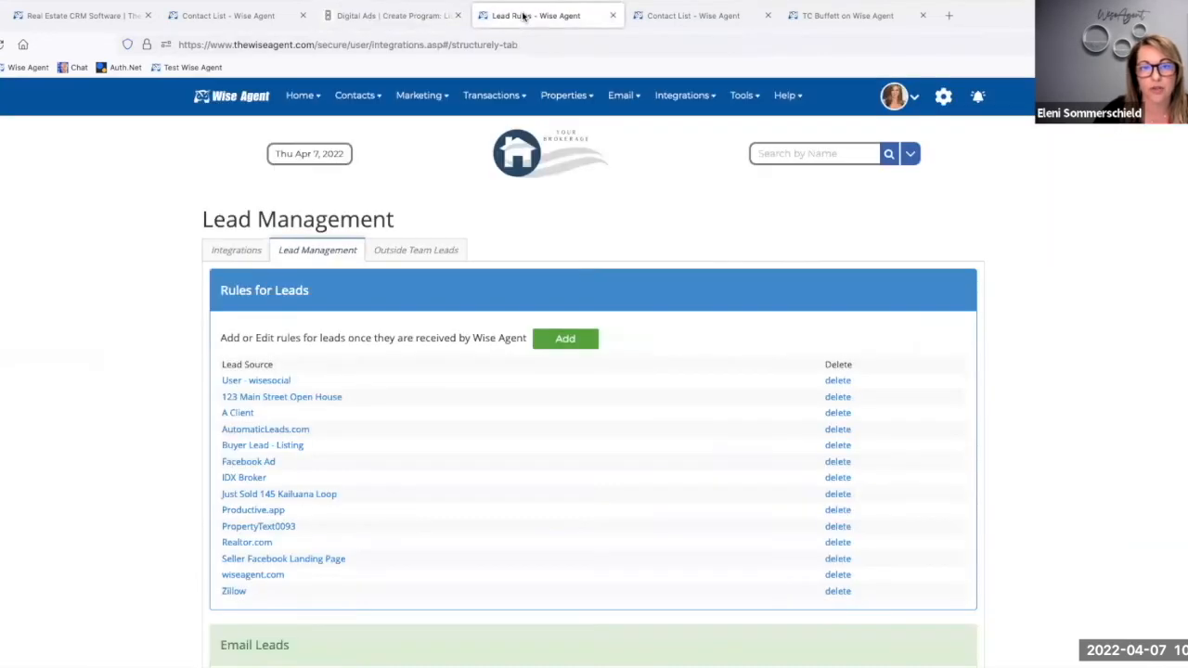
{"action": "left_click", "coordinate": [352, 15]}
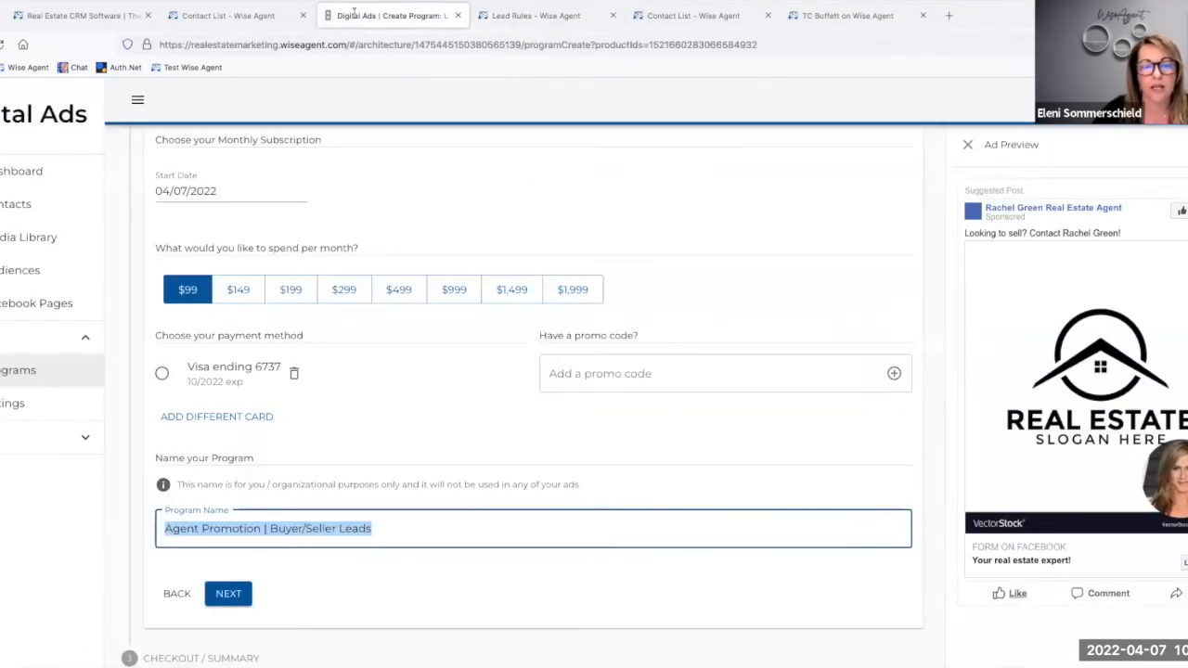
{"action": "left_click", "coordinate": [330, 539]}
{"action": "type", "text": "Chicago"}
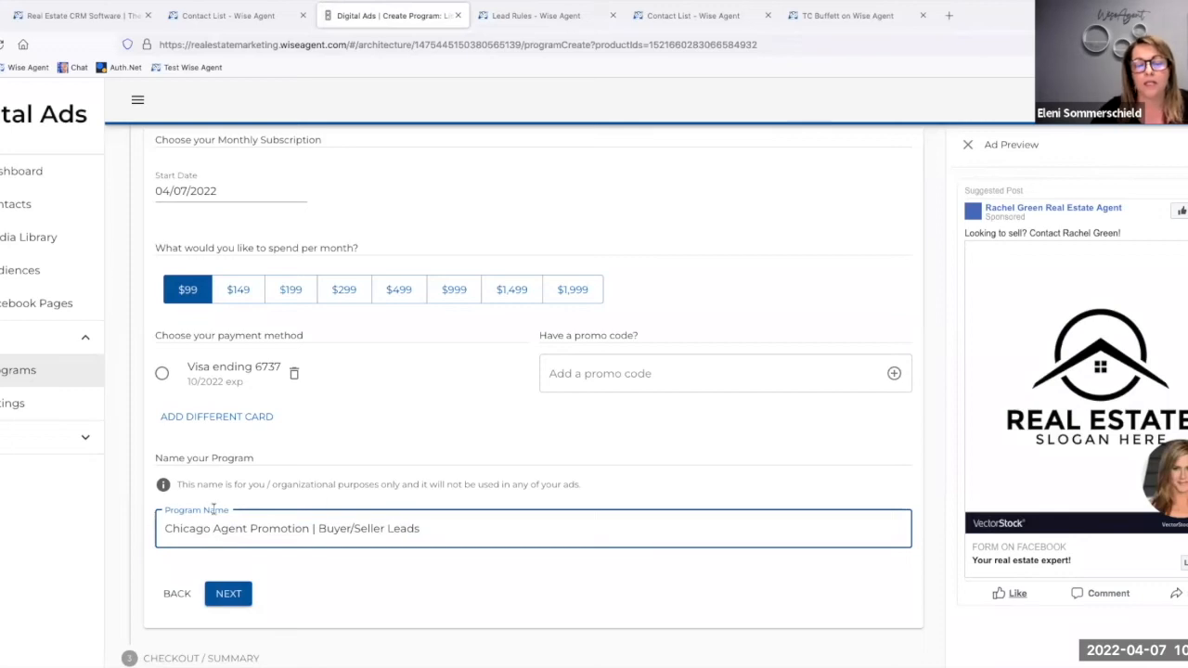
Step: Compare the program's name and spend settings with the lead sources listed in the Lead Management rules
{"action": "left_click_drag", "start_coordinate": [163, 528], "coordinate": [430, 531]}
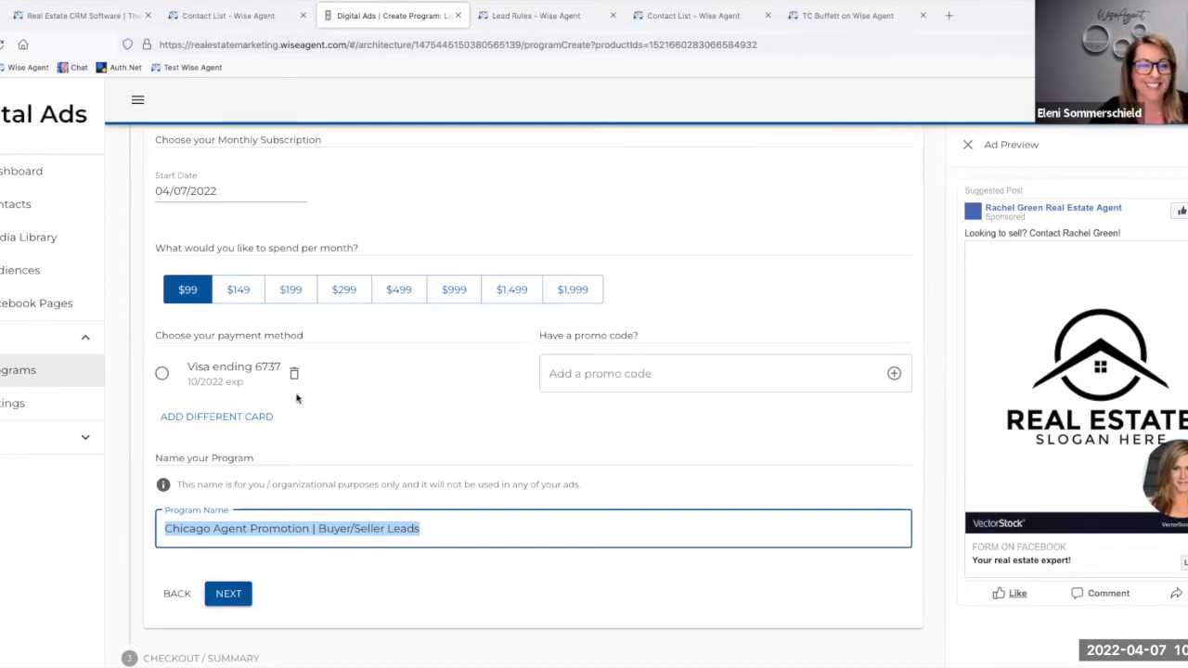
{"action": "scroll", "coordinate": [297, 399], "scroll_direction": "up", "scroll_amount": 3}
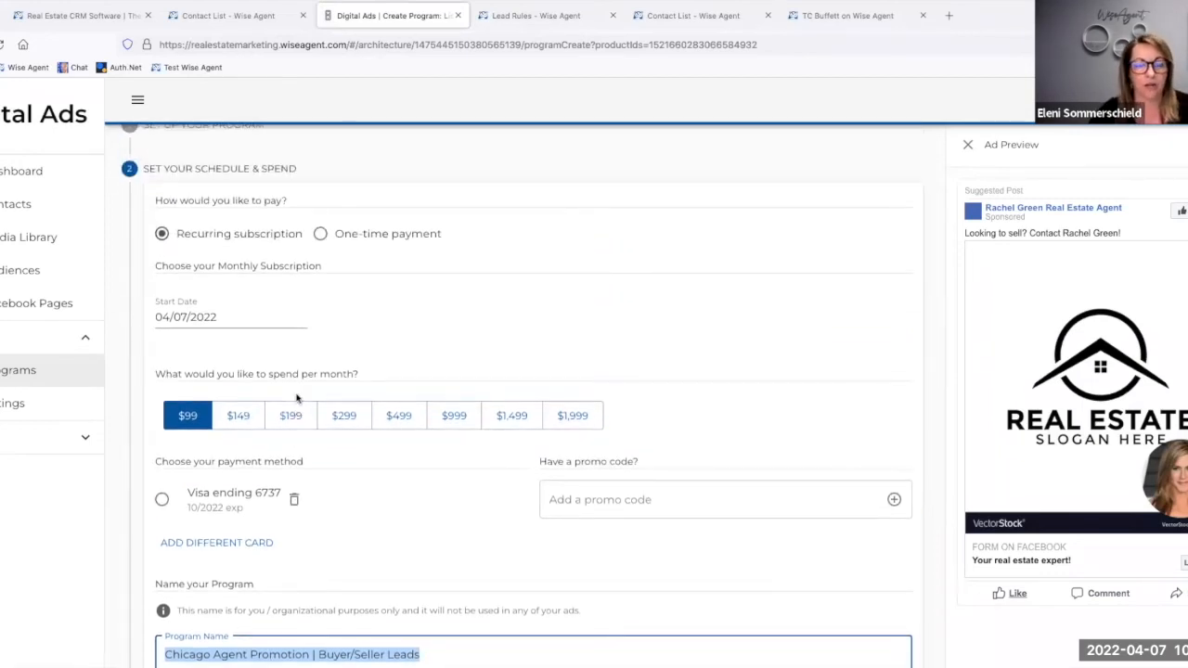
{"action": "scroll", "coordinate": [297, 400], "scroll_direction": "down", "scroll_amount": 3}
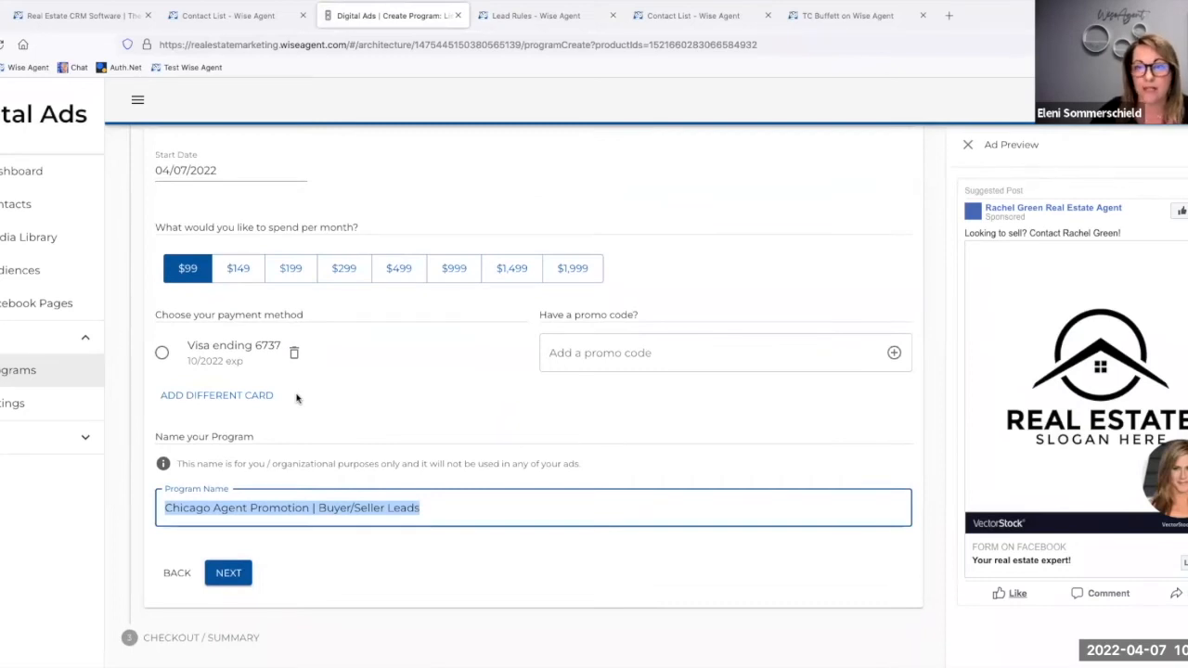
{"action": "left_click", "coordinate": [520, 14]}
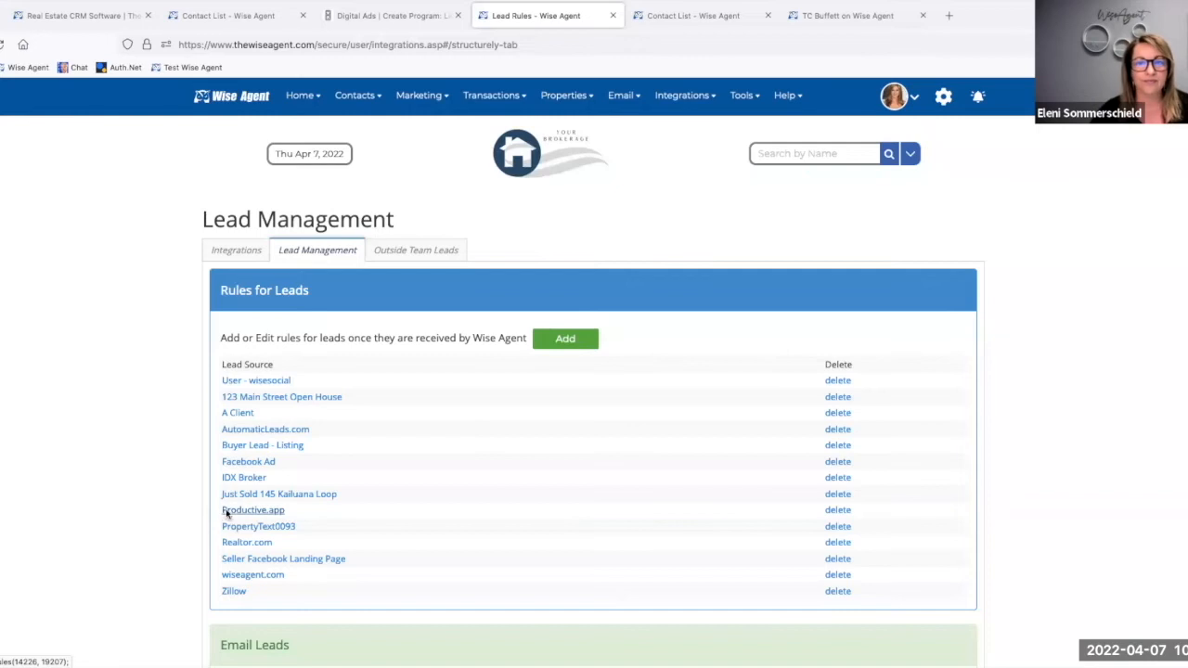
{"action": "left_click", "coordinate": [351, 16]}
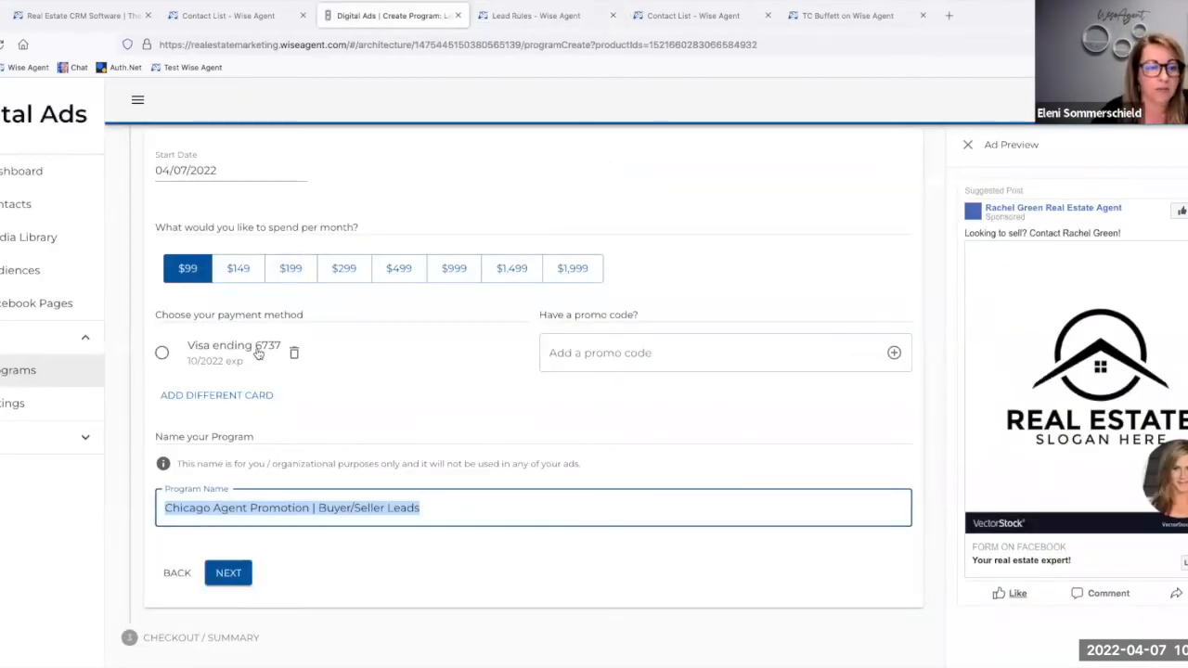
Step: Leave the program draft and review the existing listing programs and the Digital Ads contacts
{"action": "left_click", "coordinate": [5, 371]}
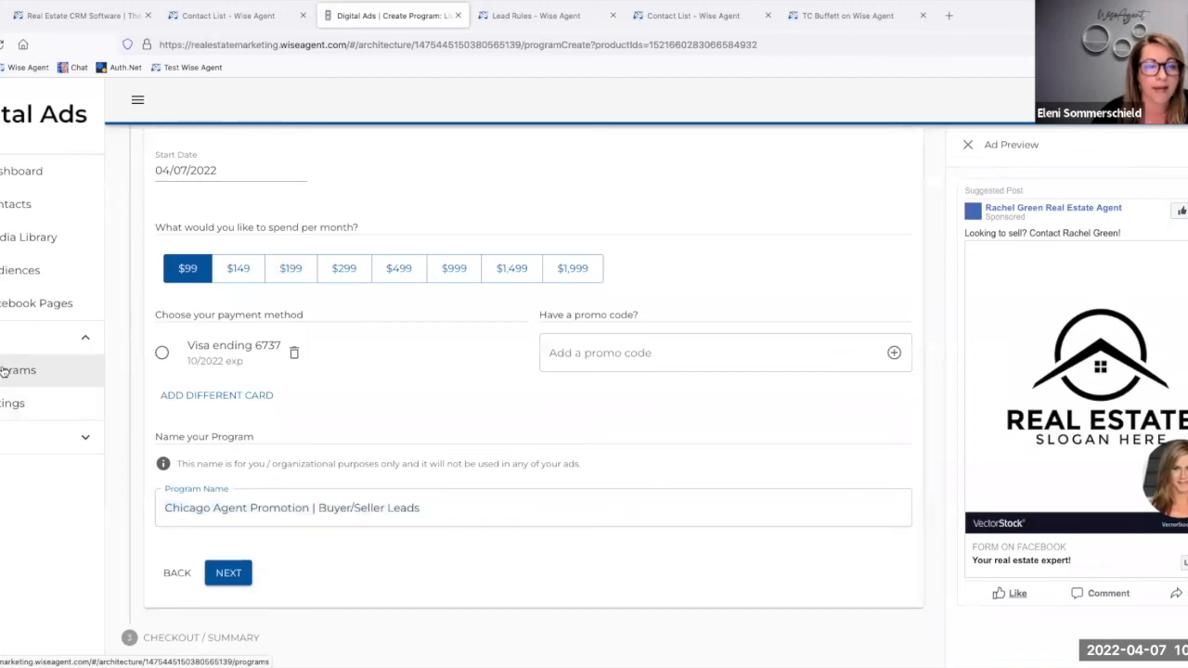
{"action": "left_click", "coordinate": [693, 396]}
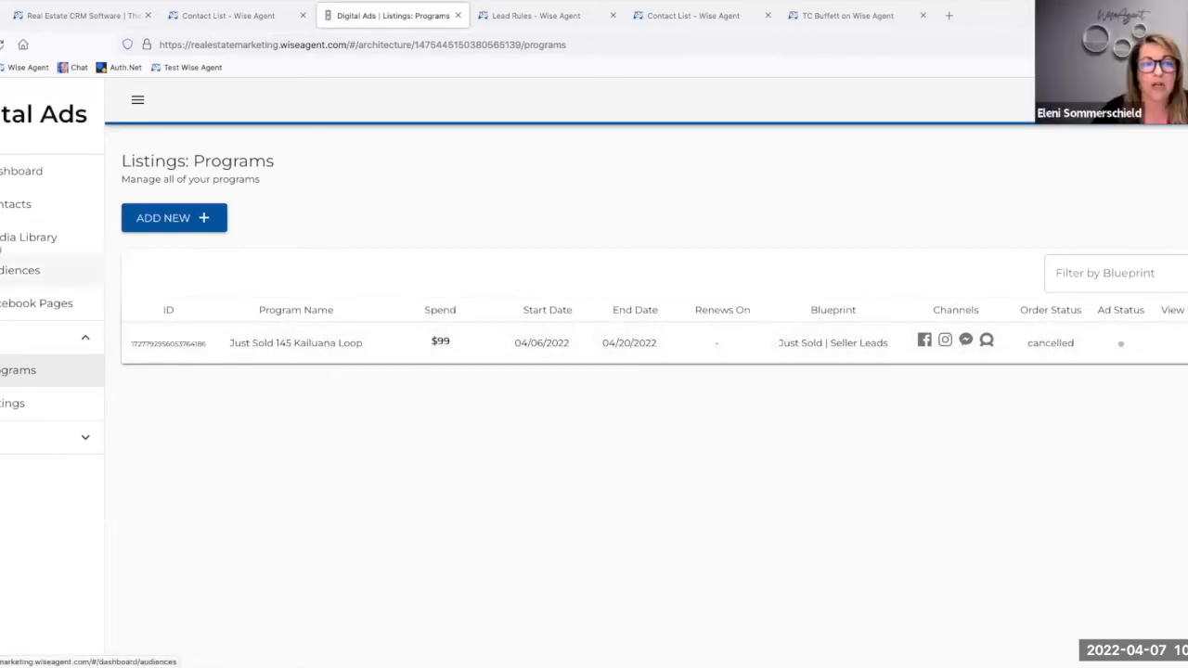
{"action": "left_click", "coordinate": [3, 212]}
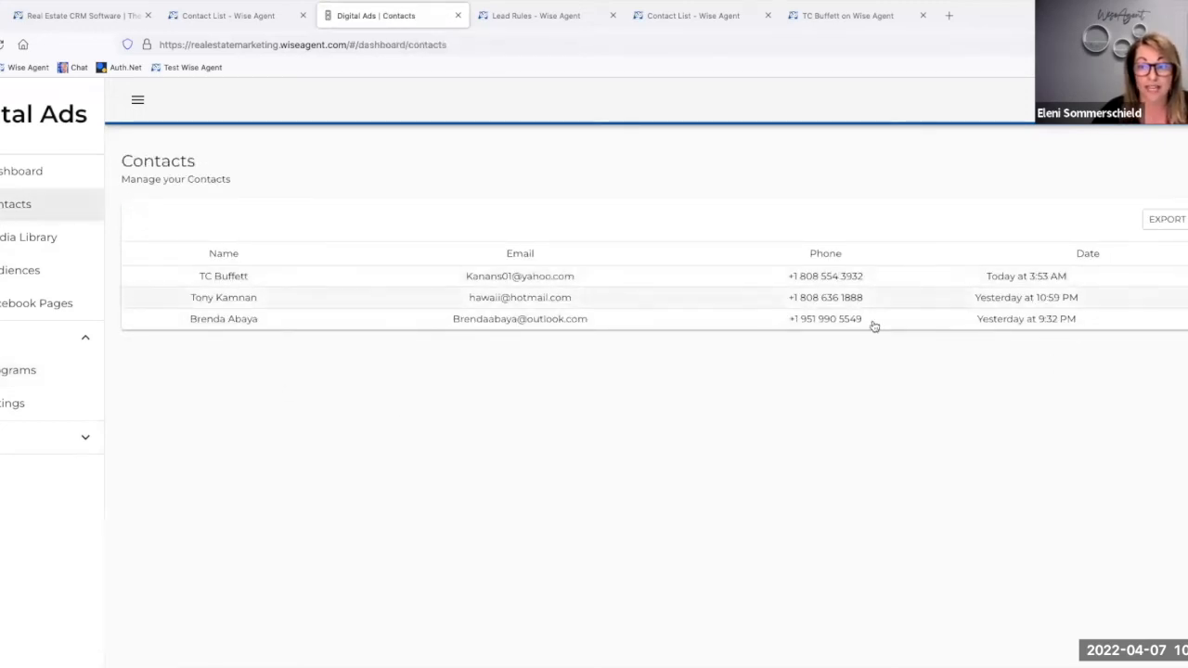
{"action": "left_click", "coordinate": [1, 371]}
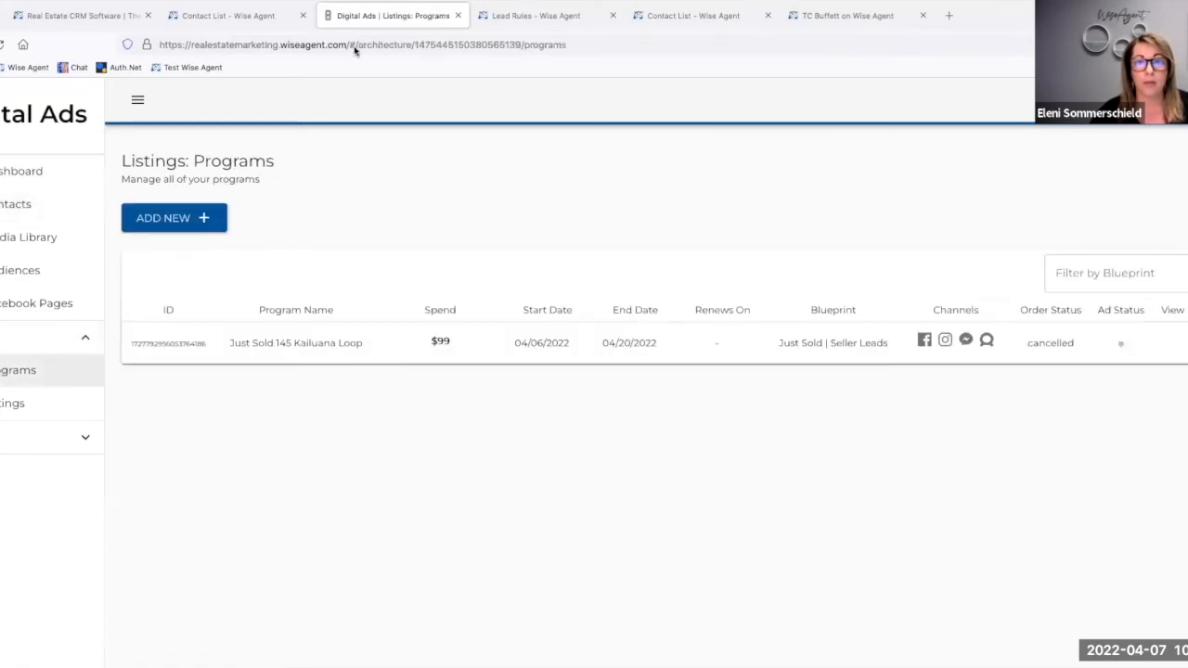
Step: Filter the Wise Agent contact list by the lead source of the Just Sold program
{"action": "left_click", "coordinate": [660, 15]}
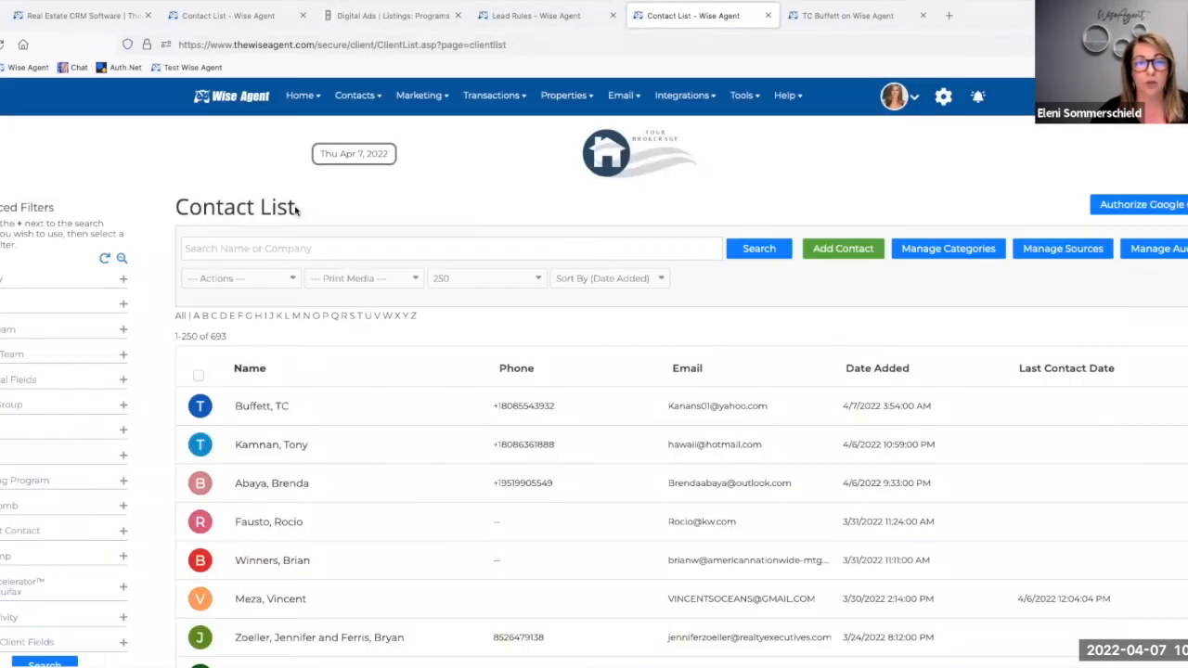
{"action": "left_click", "coordinate": [121, 308]}
{"action": "left_click", "coordinate": [71, 336]}
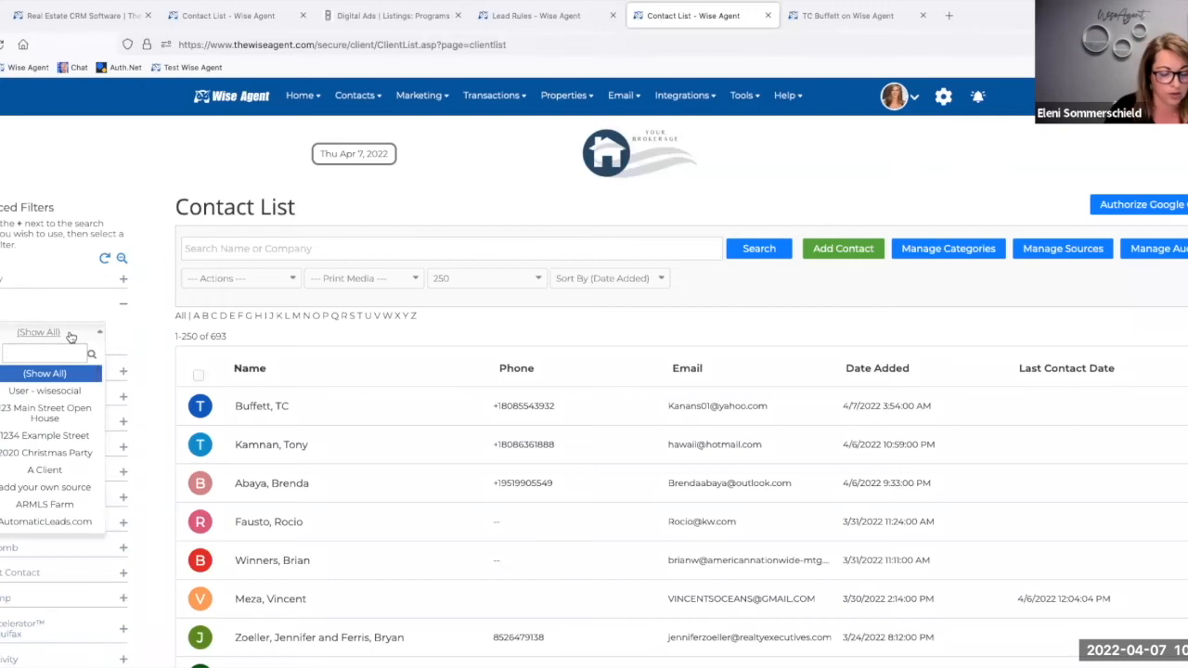
{"action": "type", "text": "just"}
{"action": "left_click", "coordinate": [47, 406]}
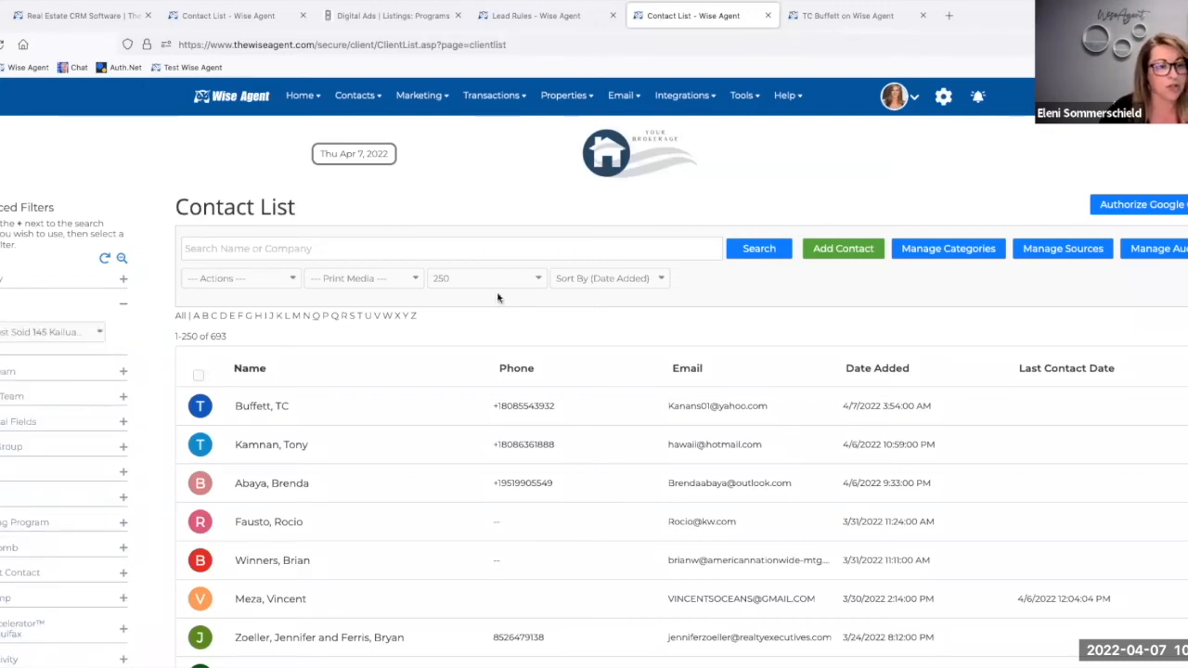
{"action": "left_click", "coordinate": [735, 251]}
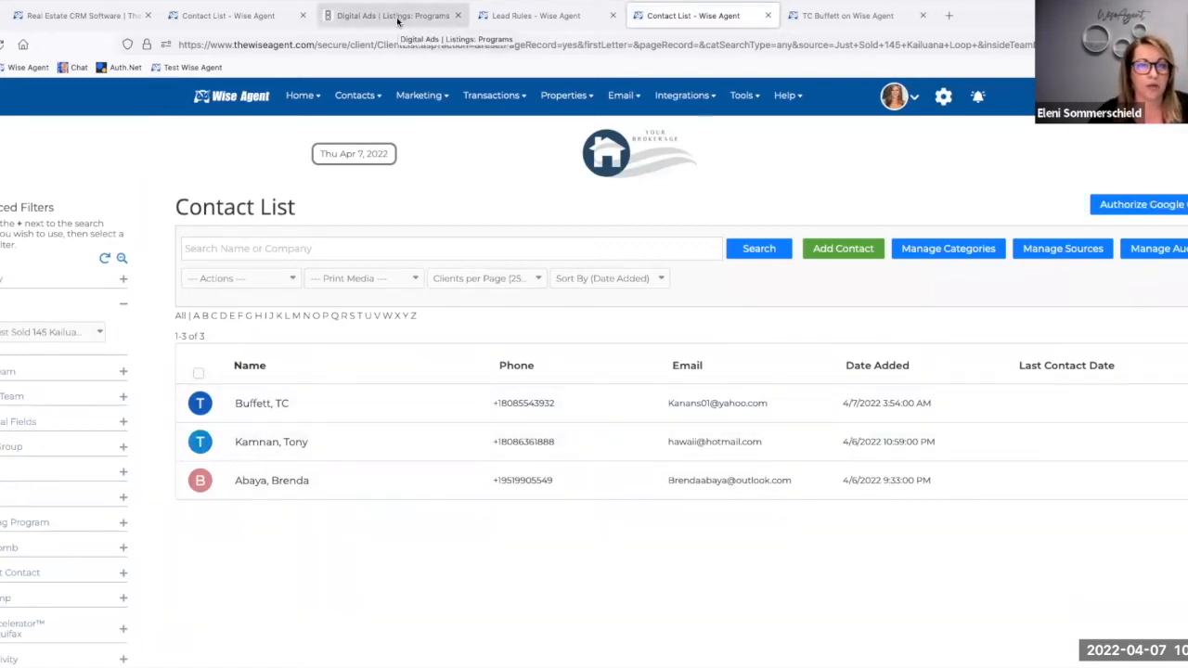
Step: Start a new Google Listing Ad | Buyer Traffic program from the Digital Ads quick start options
{"action": "left_click", "coordinate": [396, 16]}
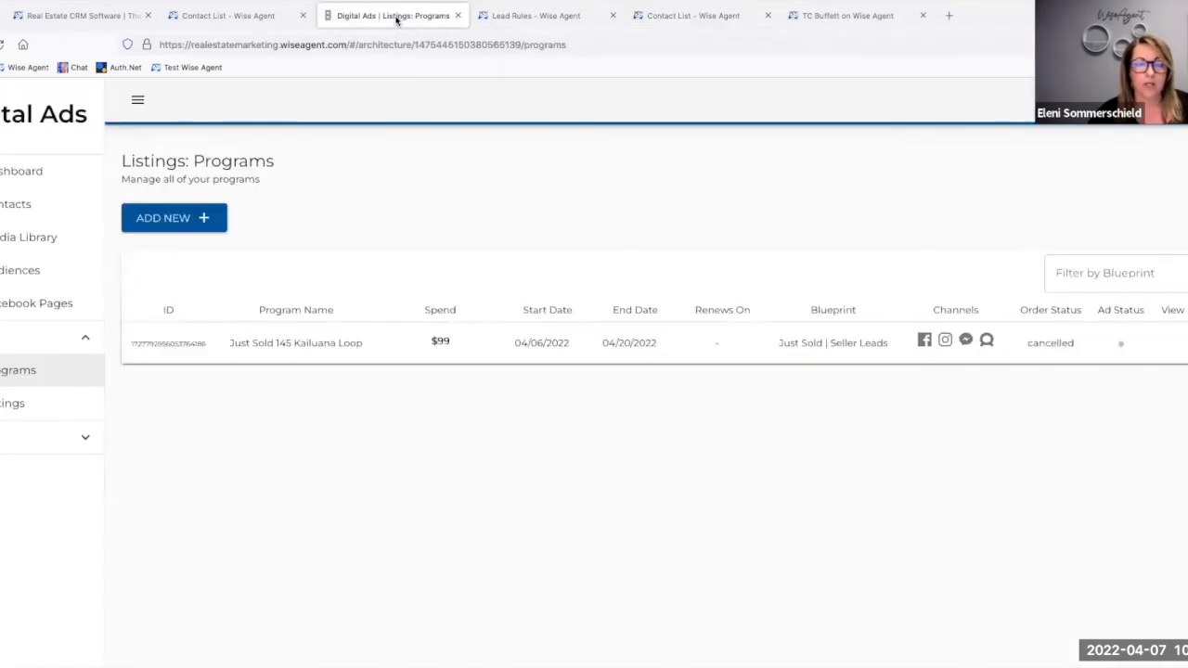
{"action": "left_click", "coordinate": [25, 177]}
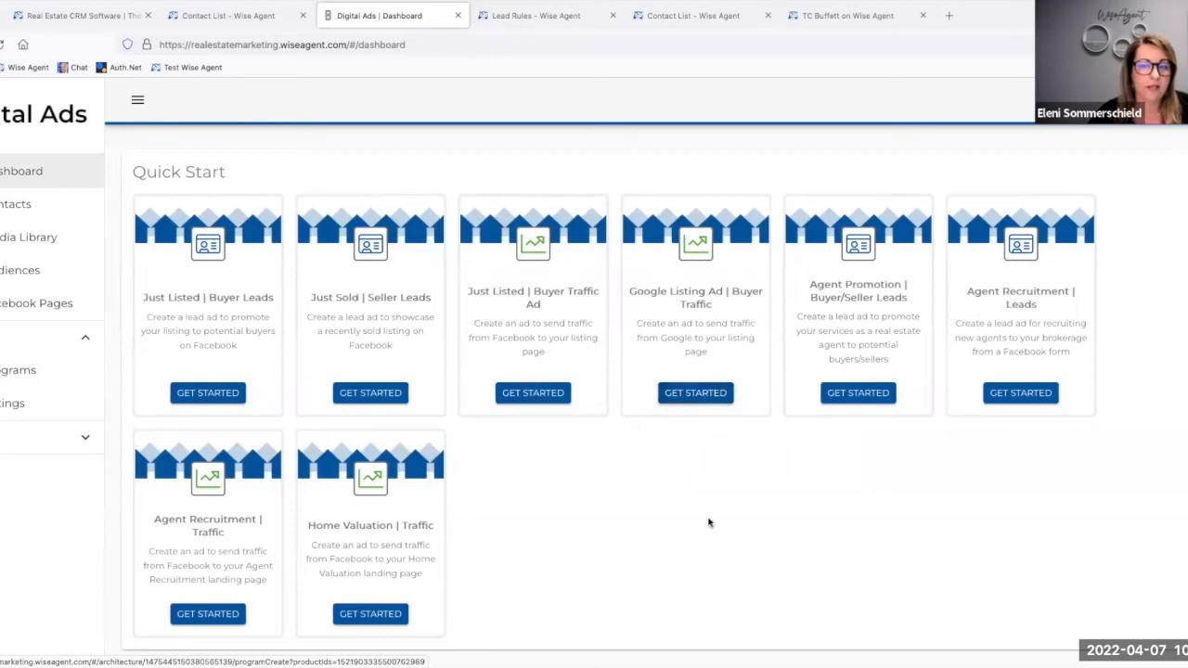
{"action": "left_click", "coordinate": [713, 394]}
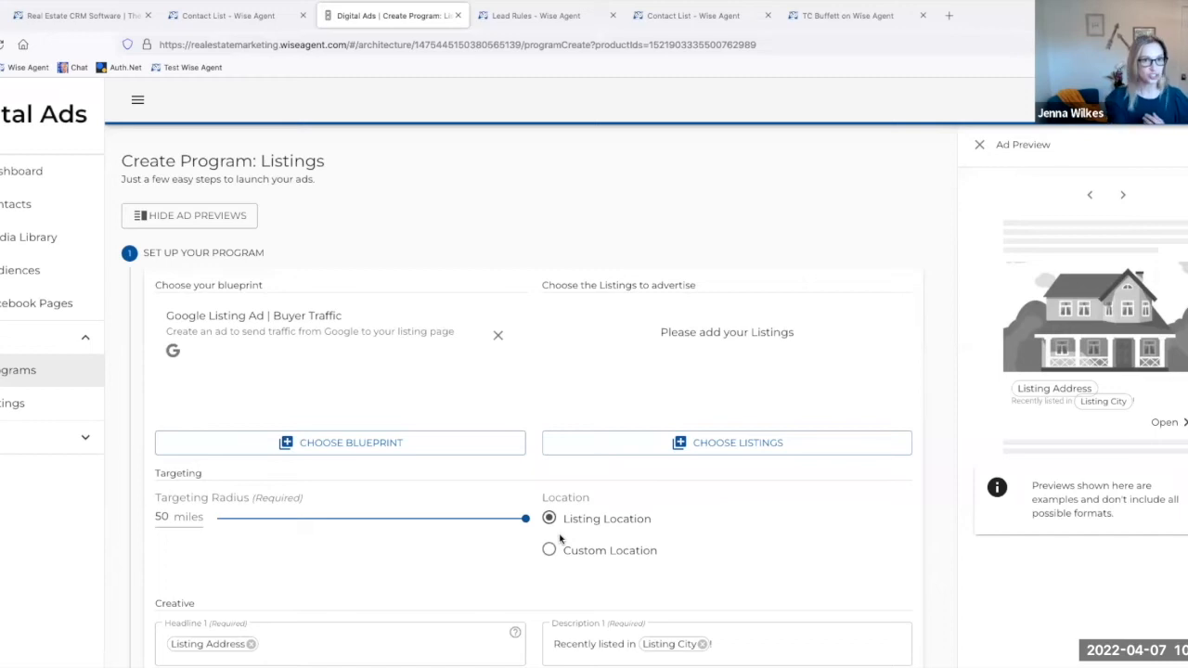
Step: Choose the $765,000 Single Family listing in Fountain Hills as the listing to advertise
{"action": "left_click", "coordinate": [690, 443]}
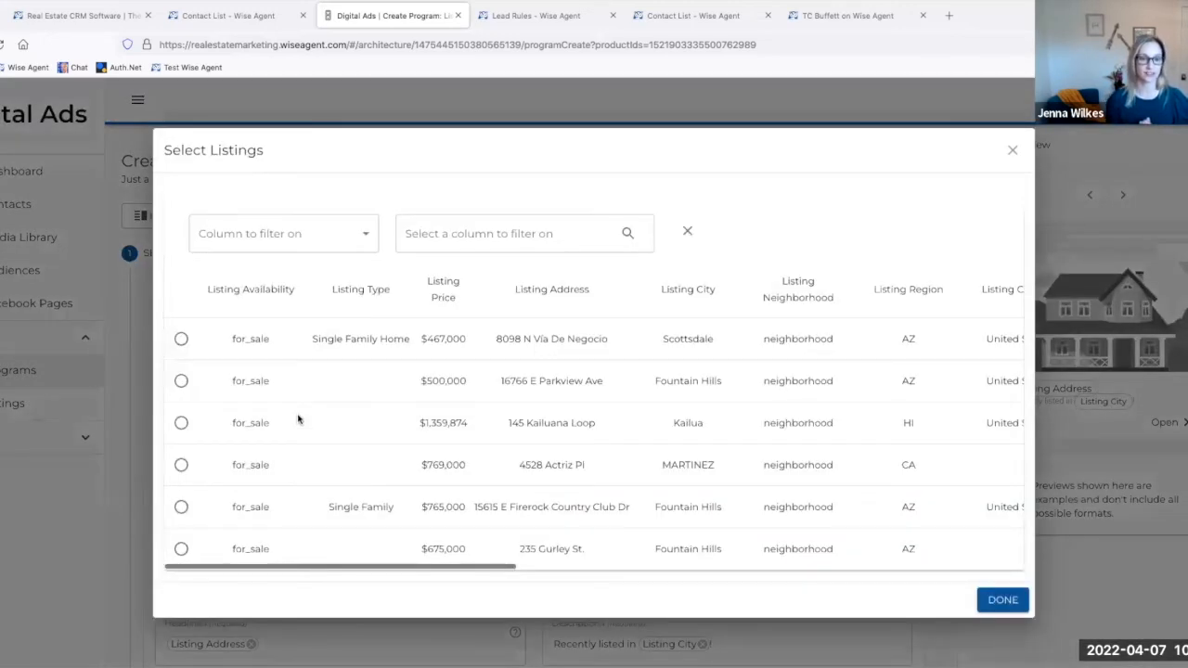
{"action": "left_click", "coordinate": [181, 509]}
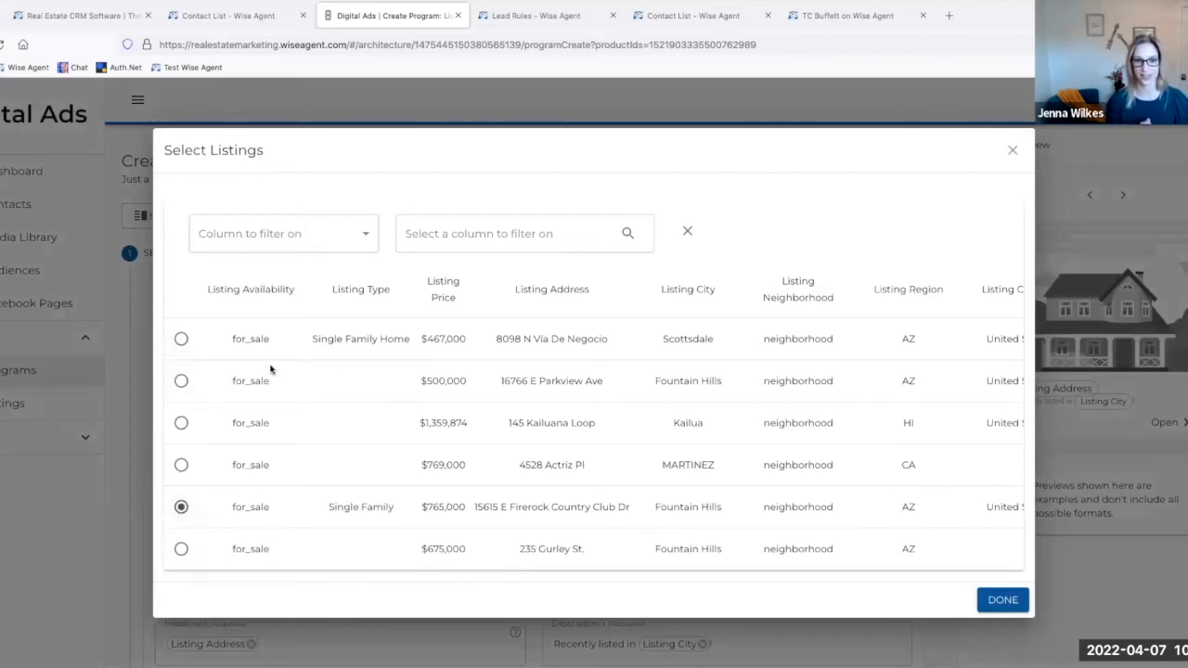
{"action": "left_click", "coordinate": [1002, 601]}
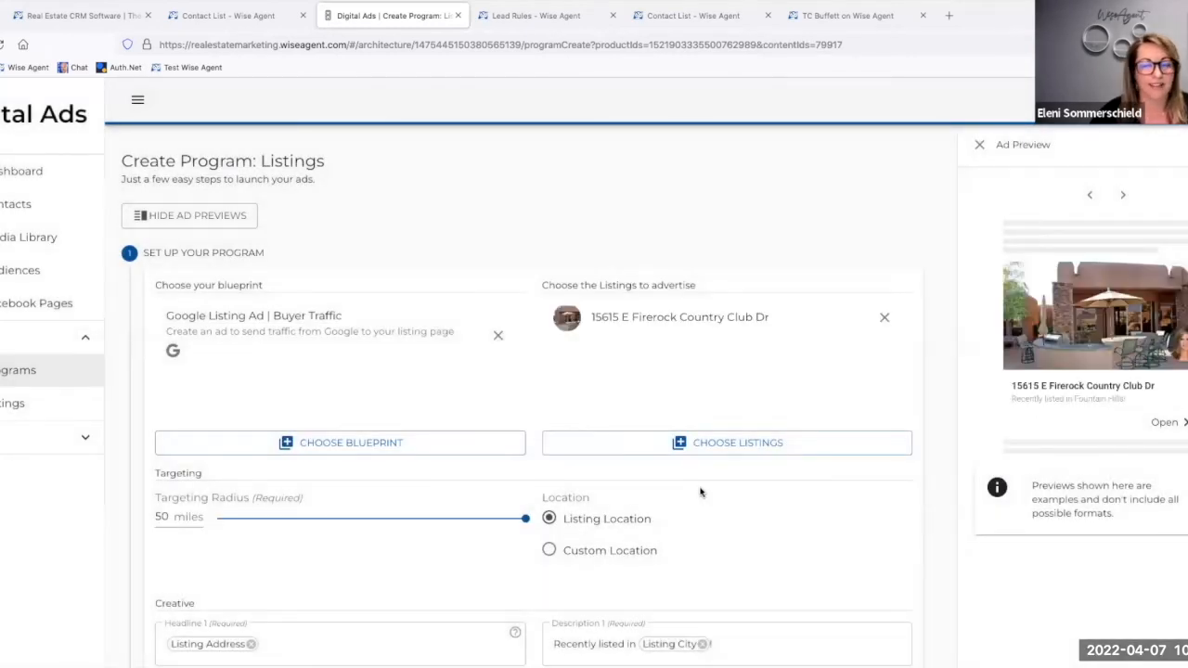
Step: Examine the different preview formats of the Google listing ad
{"action": "scroll", "coordinate": [701, 492], "scroll_direction": "down", "scroll_amount": 3}
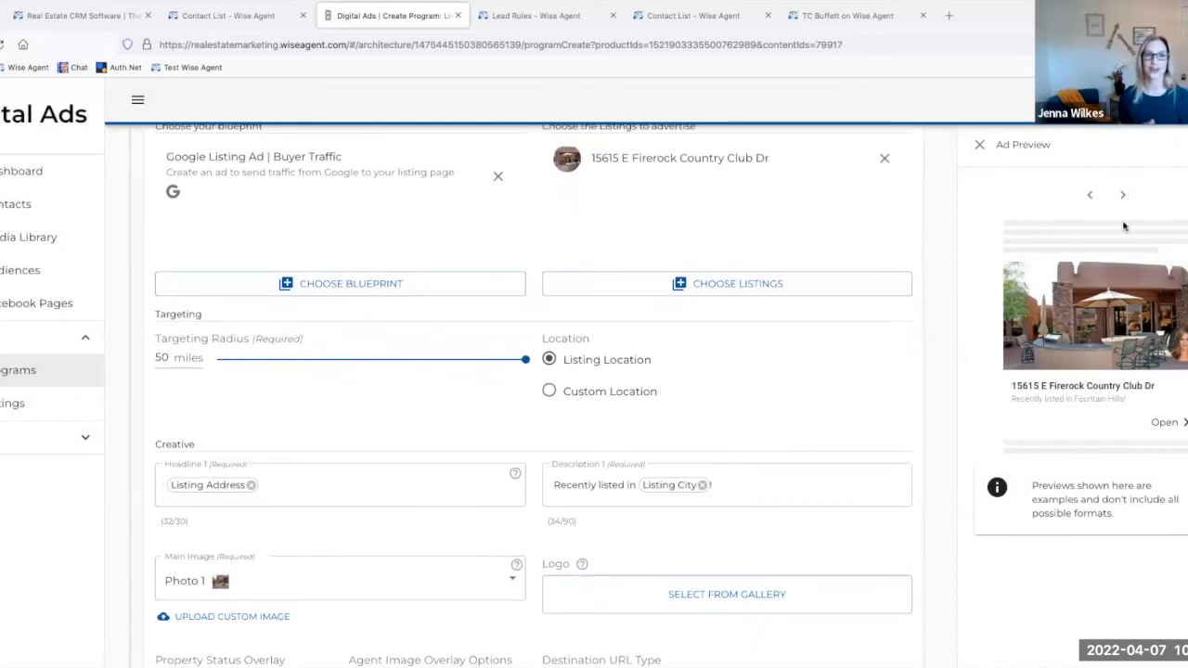
{"action": "left_click", "coordinate": [1125, 193]}
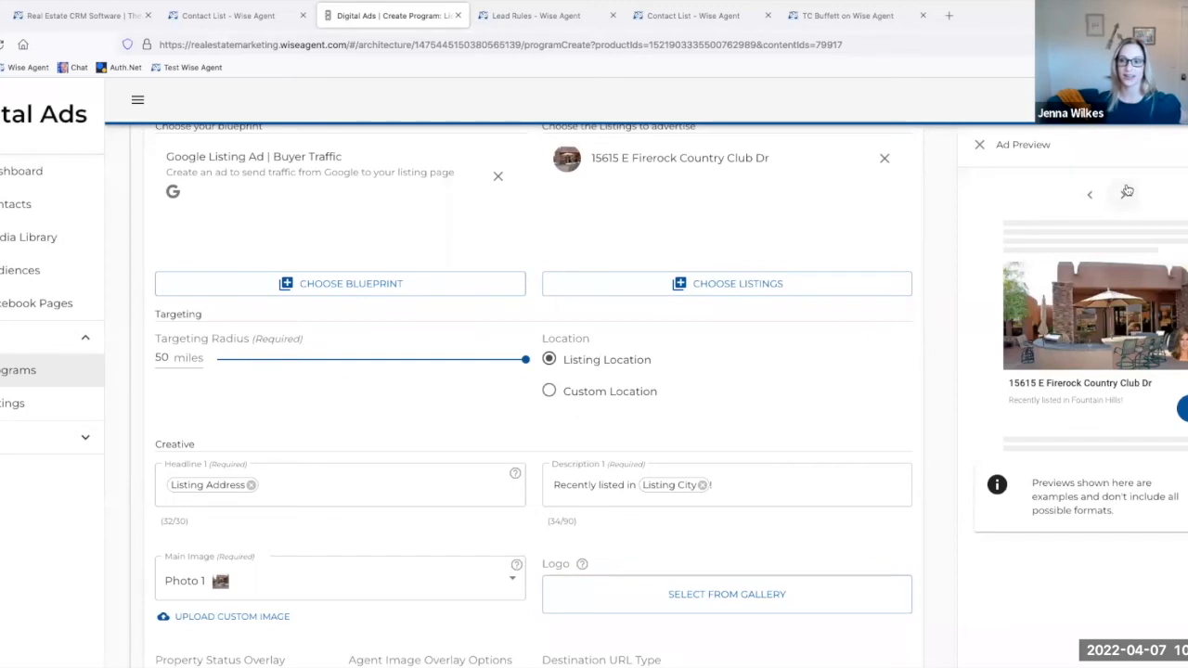
{"action": "left_click", "coordinate": [1090, 194]}
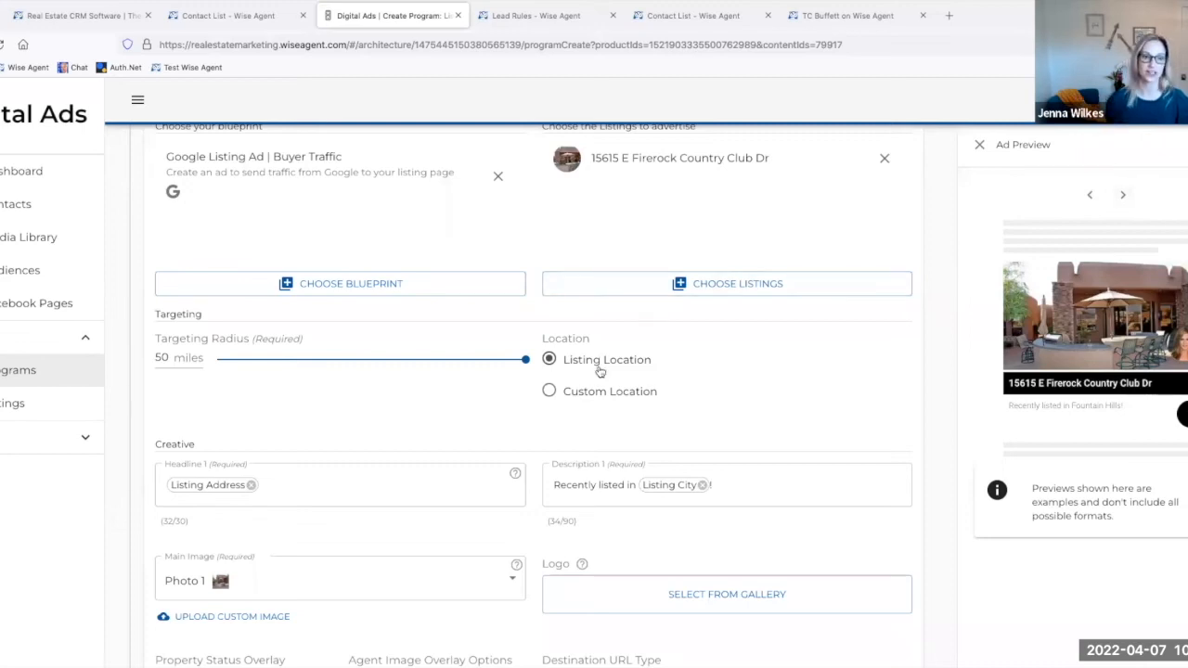
Step: Examine the ad's creative options, the landing pages offered as destination URL, and the required Realty Name field
{"action": "scroll", "coordinate": [597, 390], "scroll_direction": "down", "scroll_amount": 1}
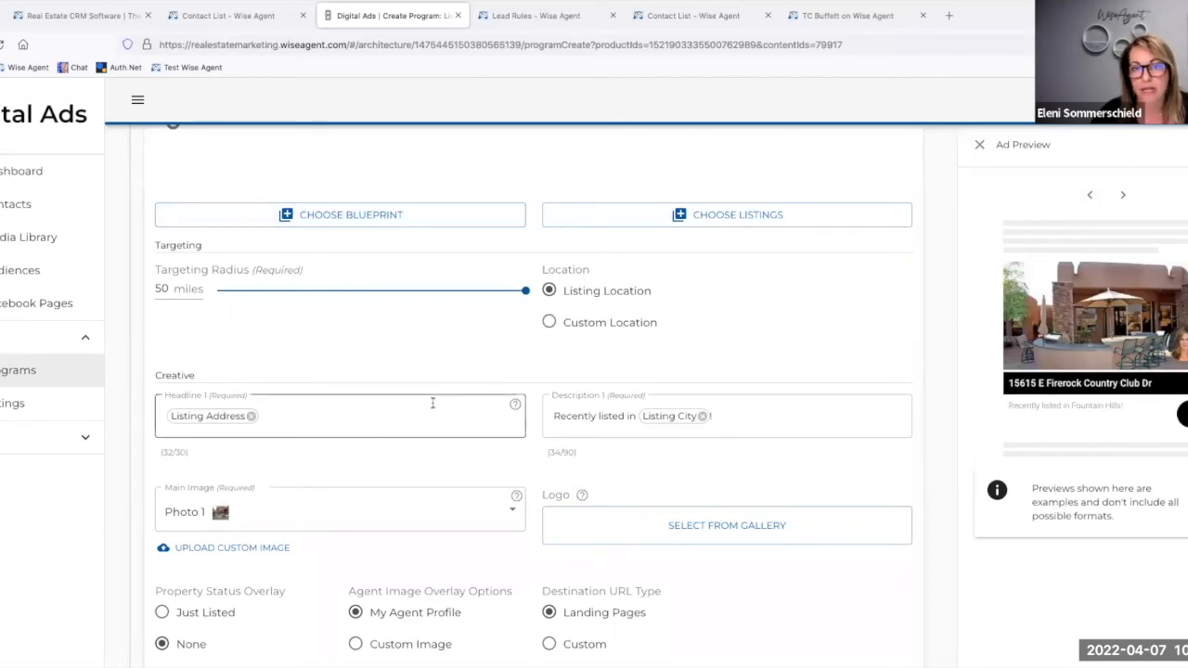
{"action": "scroll", "coordinate": [433, 402], "scroll_direction": "down", "scroll_amount": 1}
{"action": "scroll", "coordinate": [432, 402], "scroll_direction": "down", "scroll_amount": 4}
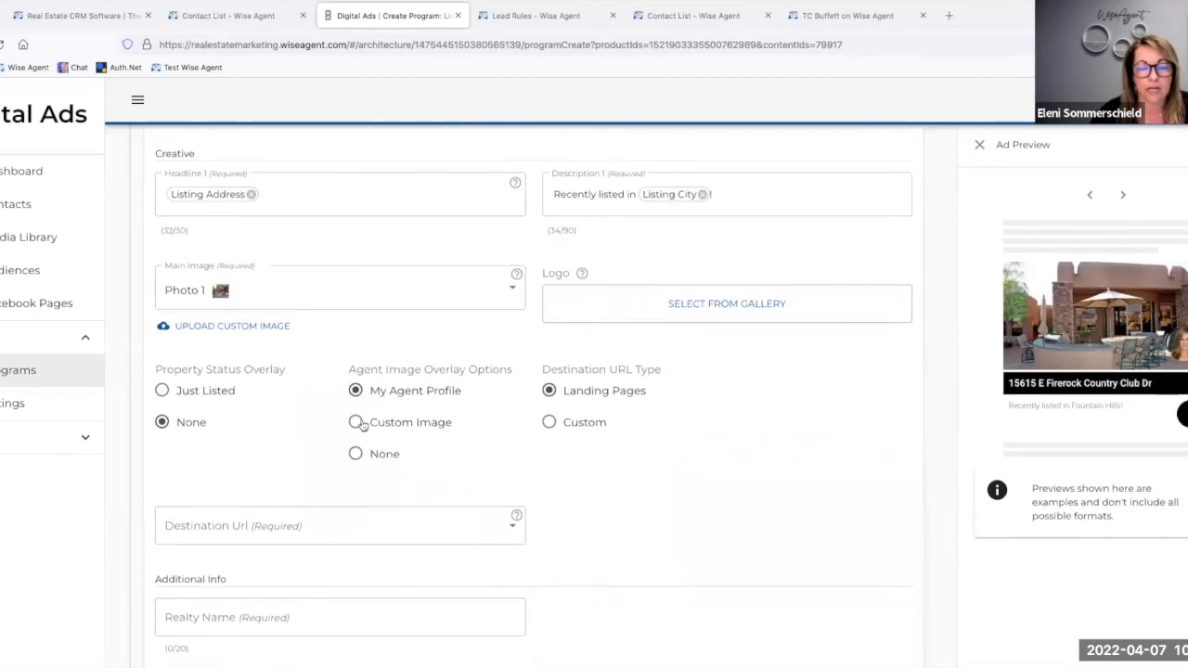
{"action": "left_click", "coordinate": [192, 527]}
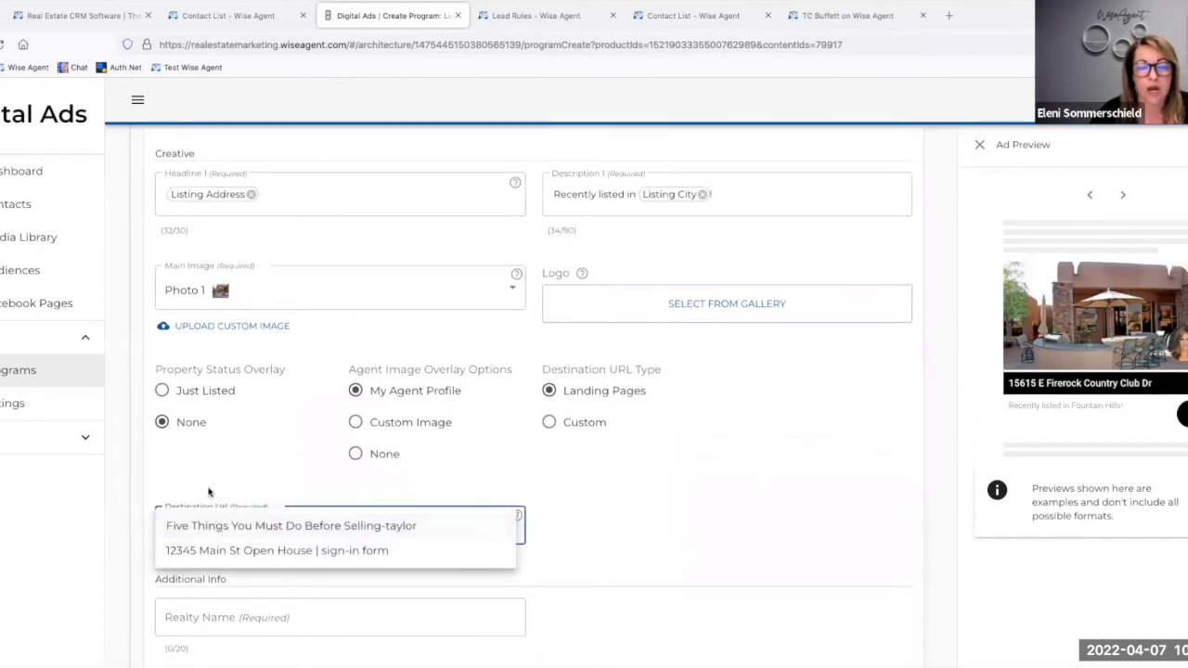
{"action": "left_click", "coordinate": [180, 522]}
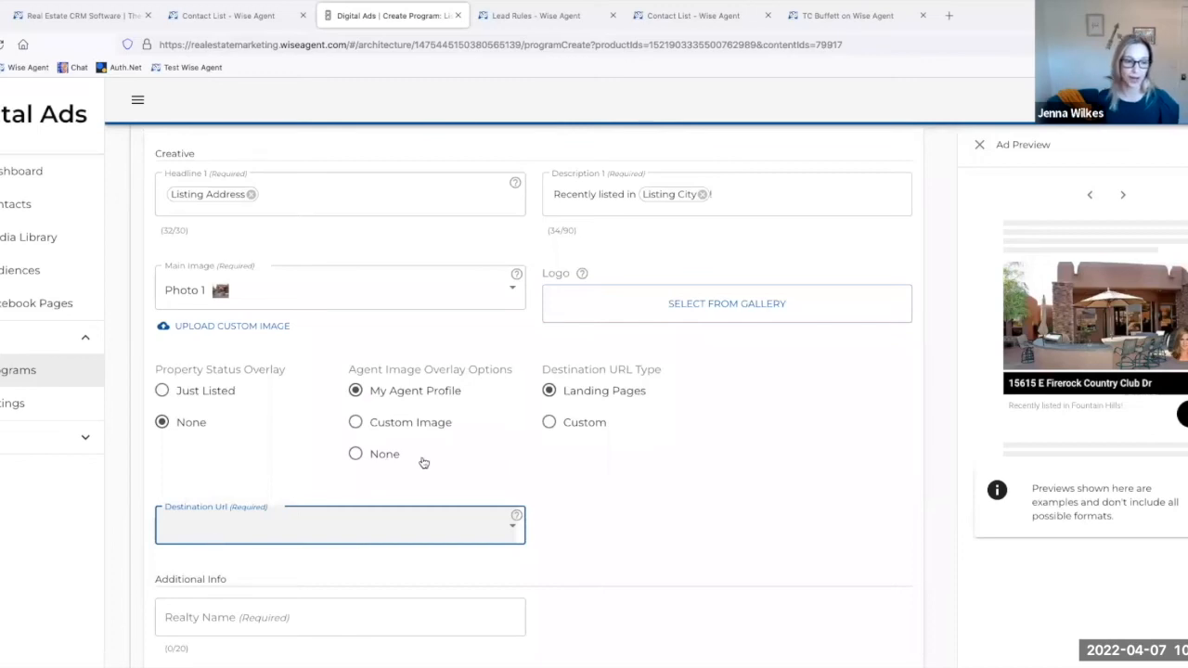
{"action": "scroll", "coordinate": [449, 464], "scroll_direction": "down", "scroll_amount": 3}
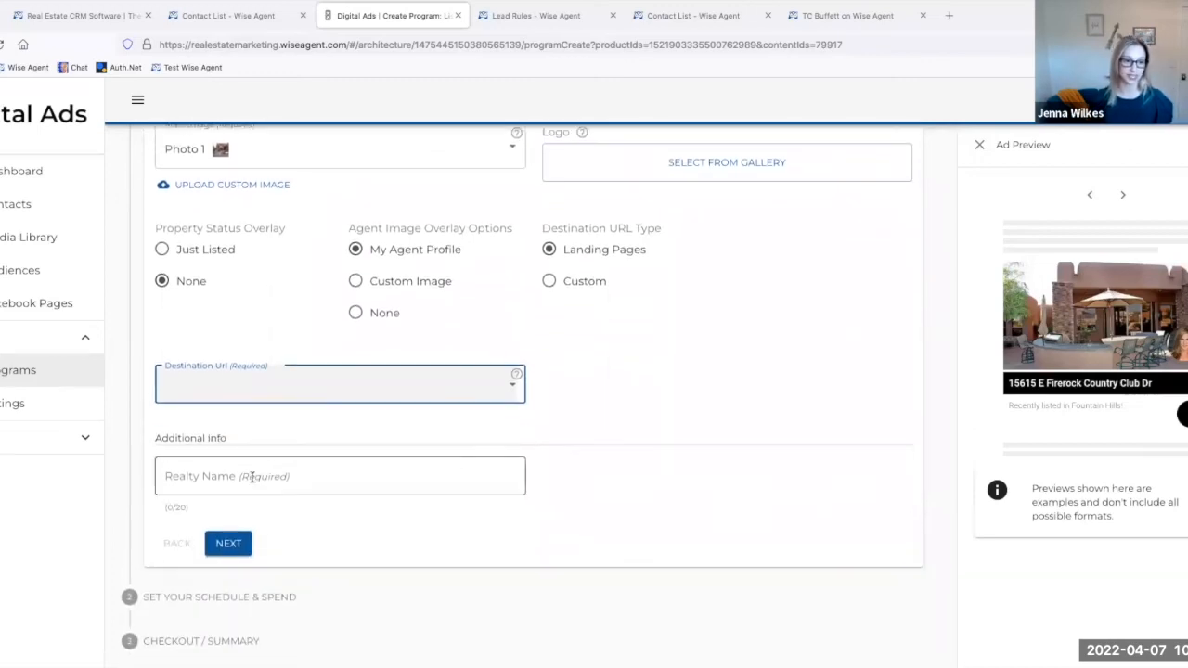
{"action": "left_click", "coordinate": [251, 477]}
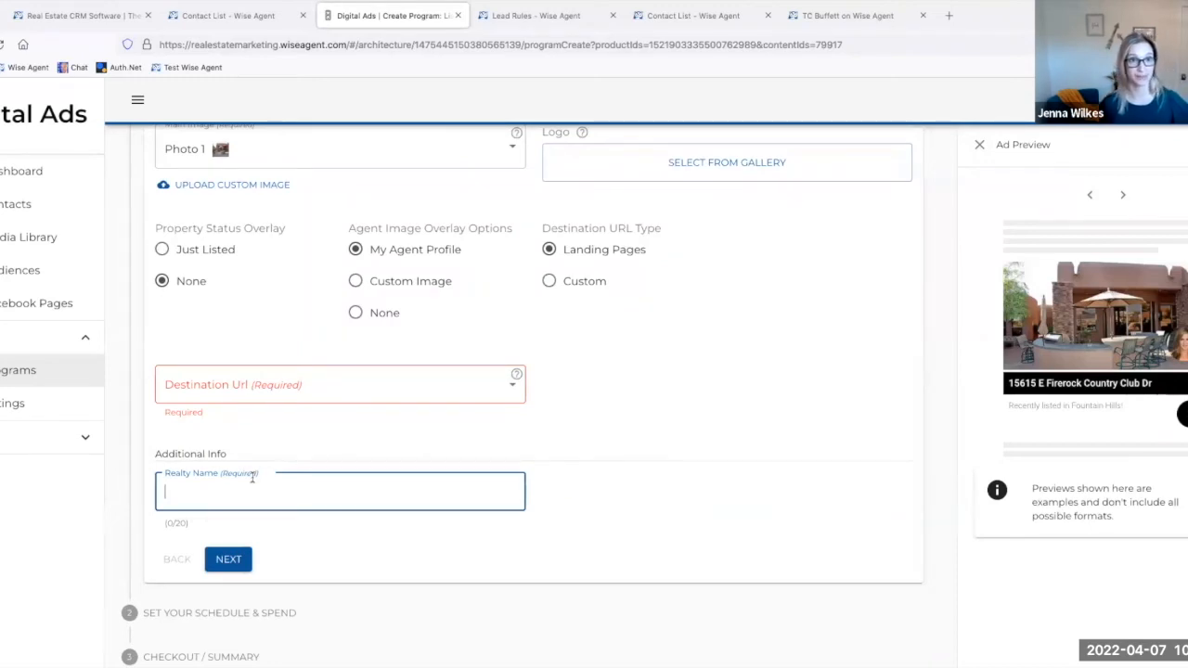
{"action": "scroll", "coordinate": [251, 477], "scroll_direction": "down", "scroll_amount": 1}
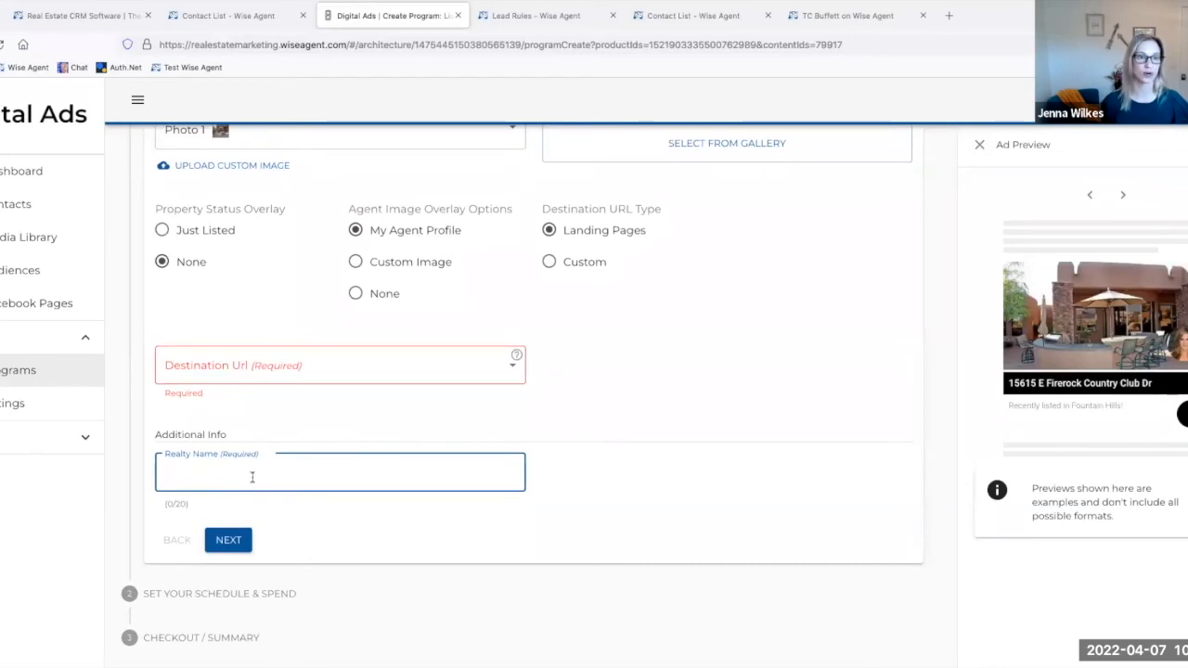
Step: Fill in the required Realty Name with the agent's full name followed by "RE"
{"action": "type", "text": "Rachel Greeen"}
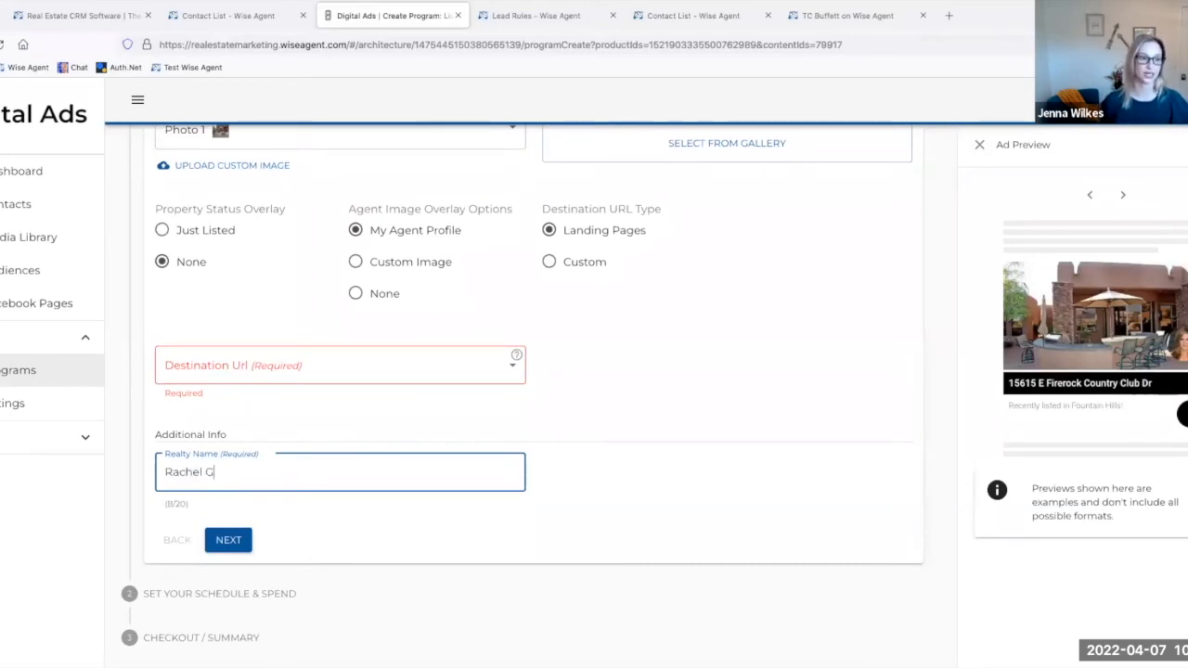
{"action": "key", "text": "BackSpace"}
{"action": "key", "text": "BackSpace"}
{"action": "type", "text": "n real"}
{"action": "key", "text": "BackSpace"}
{"action": "key", "text": "BackSpace"}
{"action": "key", "text": "BackSpace"}
{"action": "key", "text": "BackSpace"}
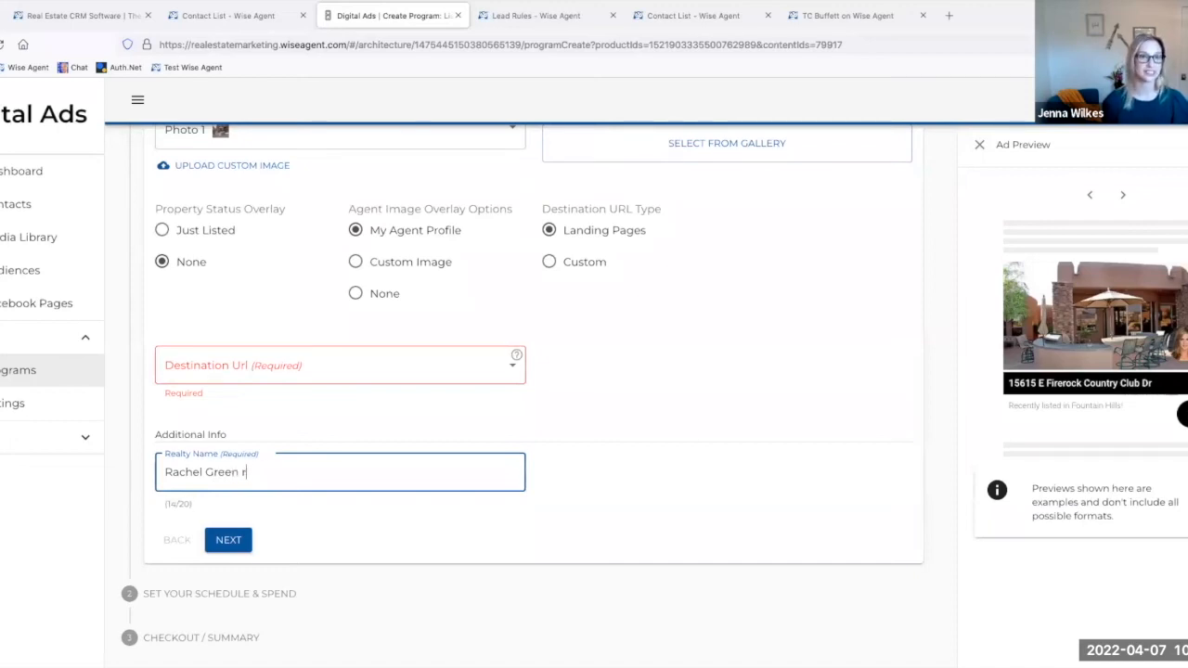
{"action": "type", "text": "REa"}
{"action": "key", "text": "BackSpace"}
{"action": "key", "text": "BackSpace"}
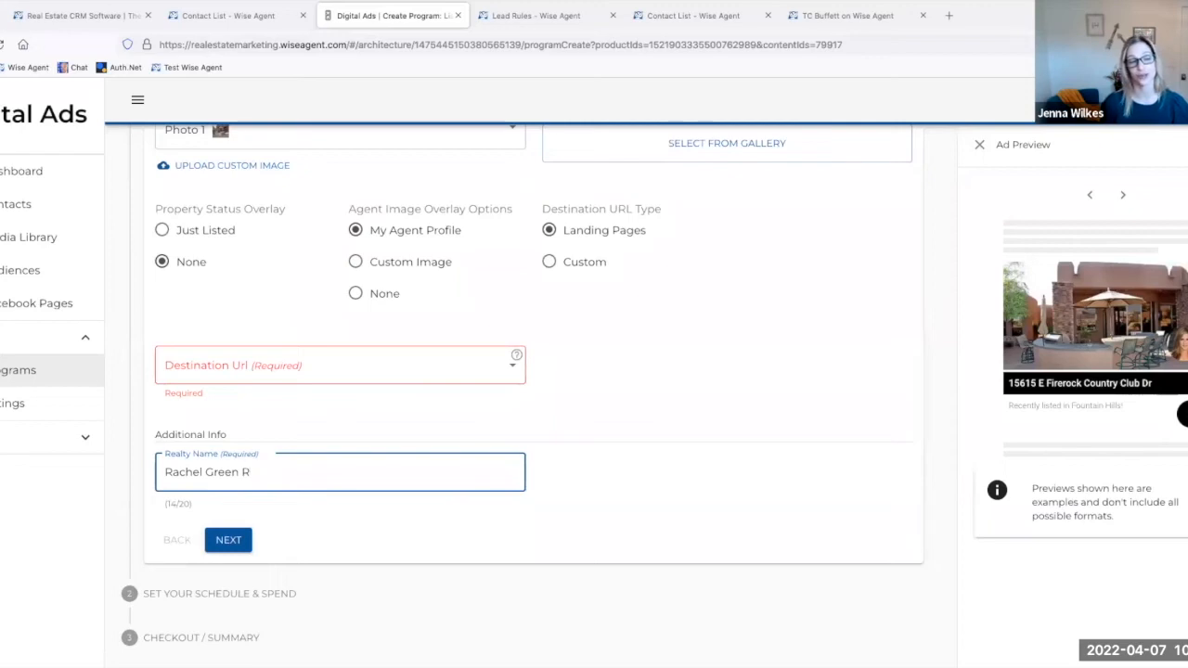
{"action": "type", "text": "E"}
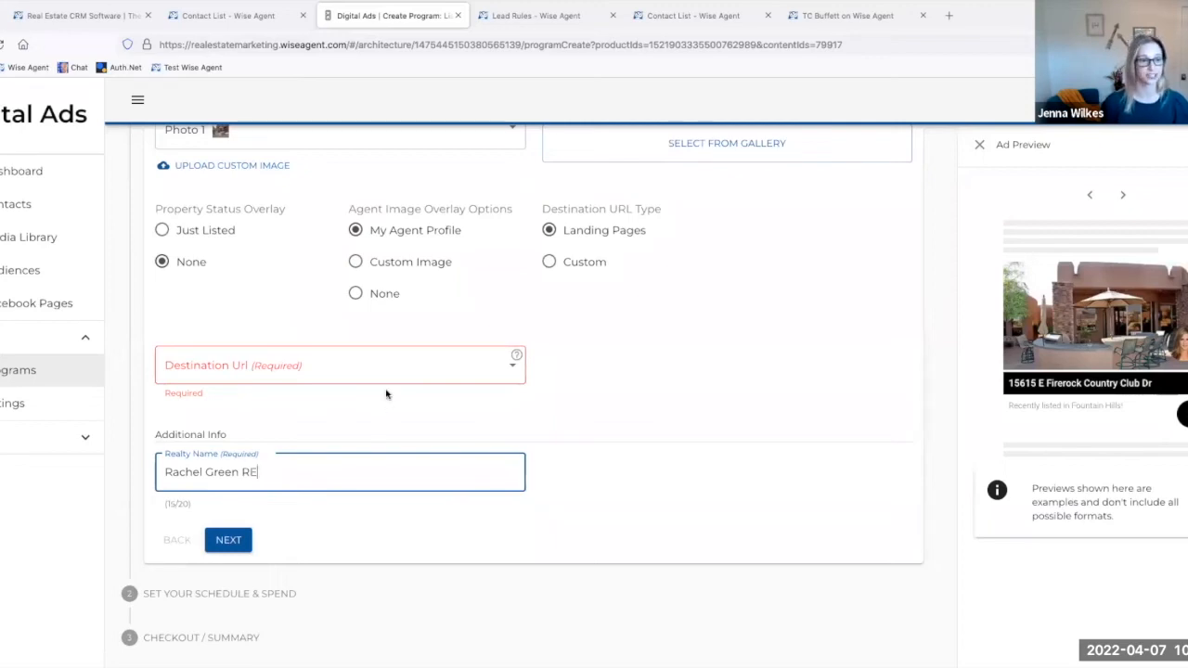
Step: Switch the destination URL type to Custom and enter the agent's website address as the destination
{"action": "left_click", "coordinate": [550, 263]}
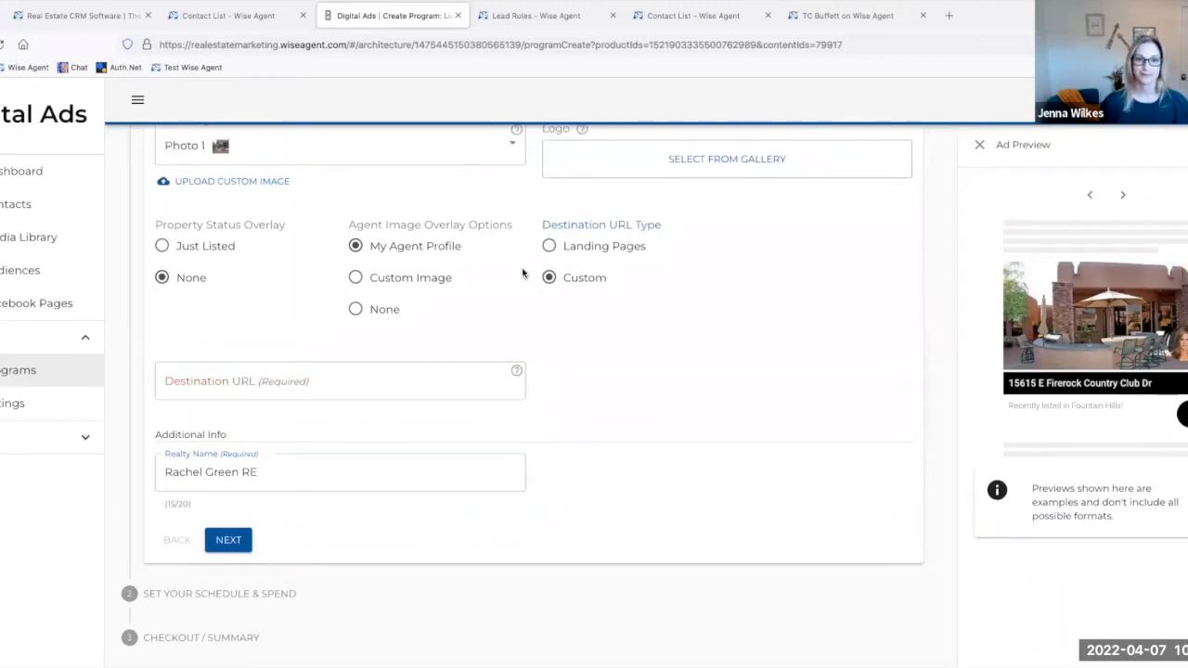
{"action": "left_click", "coordinate": [282, 380]}
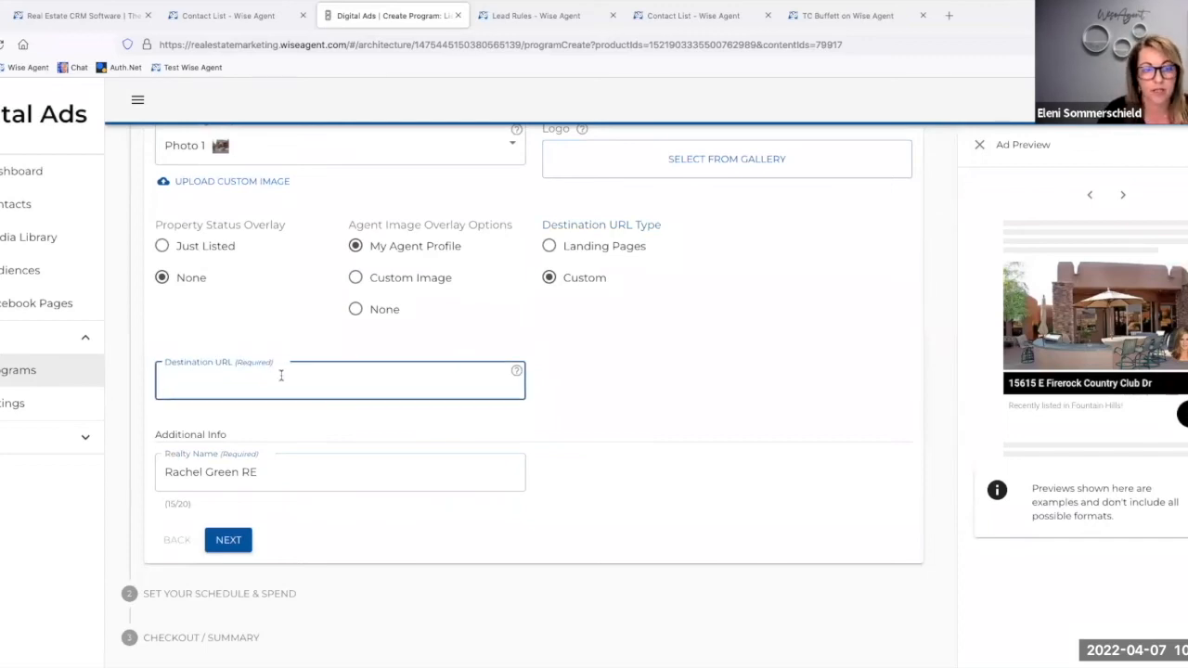
{"action": "type", "text": "rachel"}
{"action": "type", "text": "gr"}
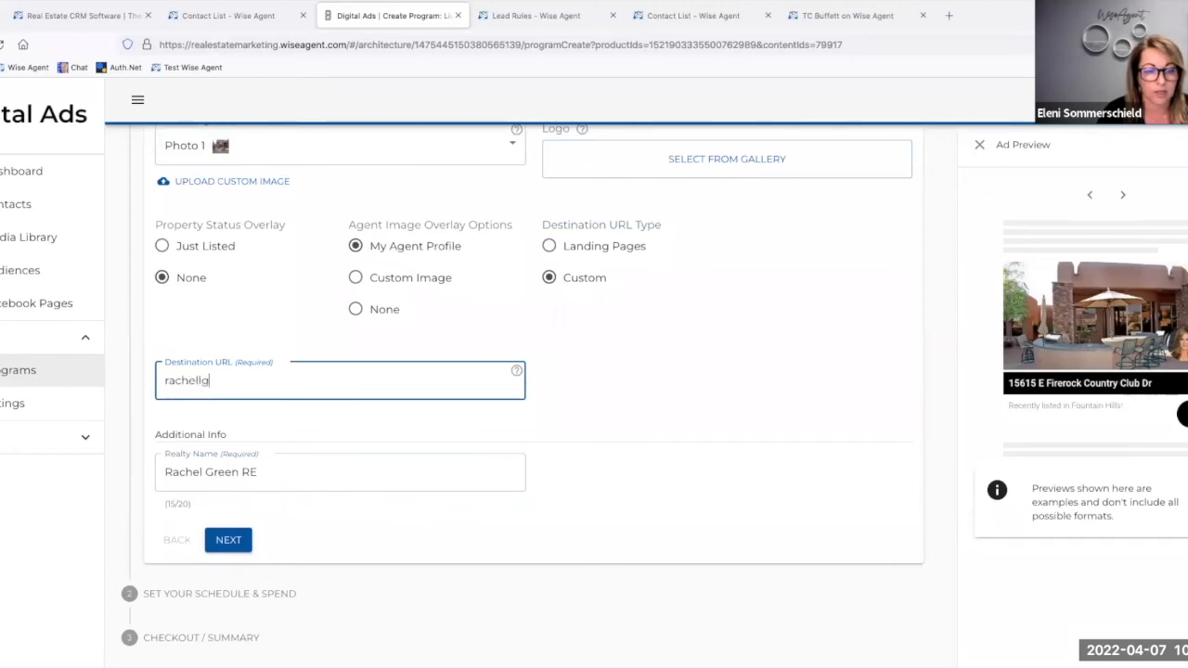
{"action": "key", "text": "BackSpace"}
{"action": "key", "text": "BackSpace"}
{"action": "type", "text": "re"}
{"action": "key", "text": "BackSpace"}
{"action": "key", "text": "BackSpace"}
{"action": "type", "text": "green.com"}
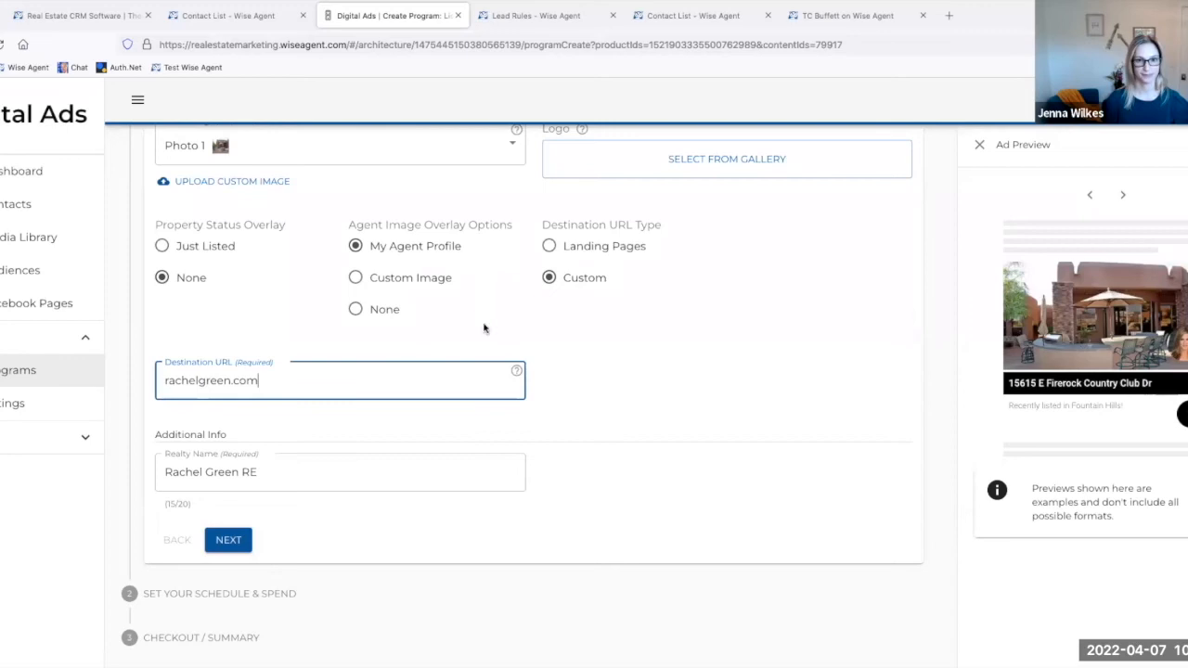
Step: Set the destination URL type to Landing Pages, choose the Open House sign-in form, and try to continue to the schedule stage
{"action": "left_click", "coordinate": [549, 246]}
{"action": "left_click", "coordinate": [373, 387]}
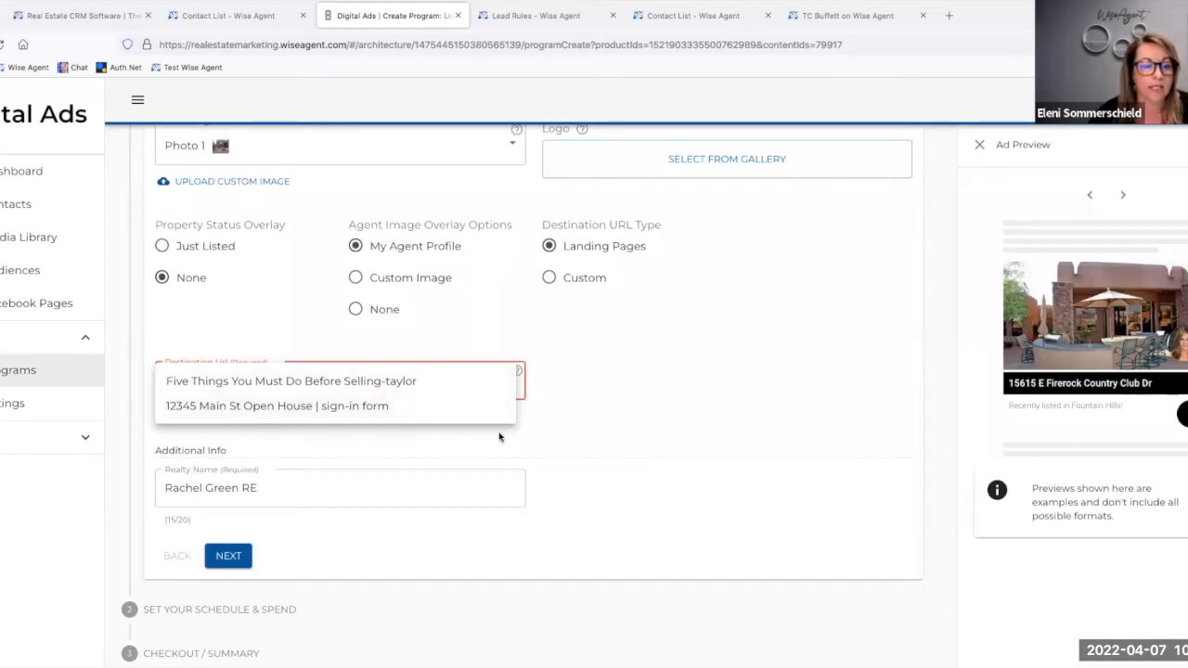
{"action": "left_click", "coordinate": [674, 430]}
{"action": "left_click", "coordinate": [225, 392]}
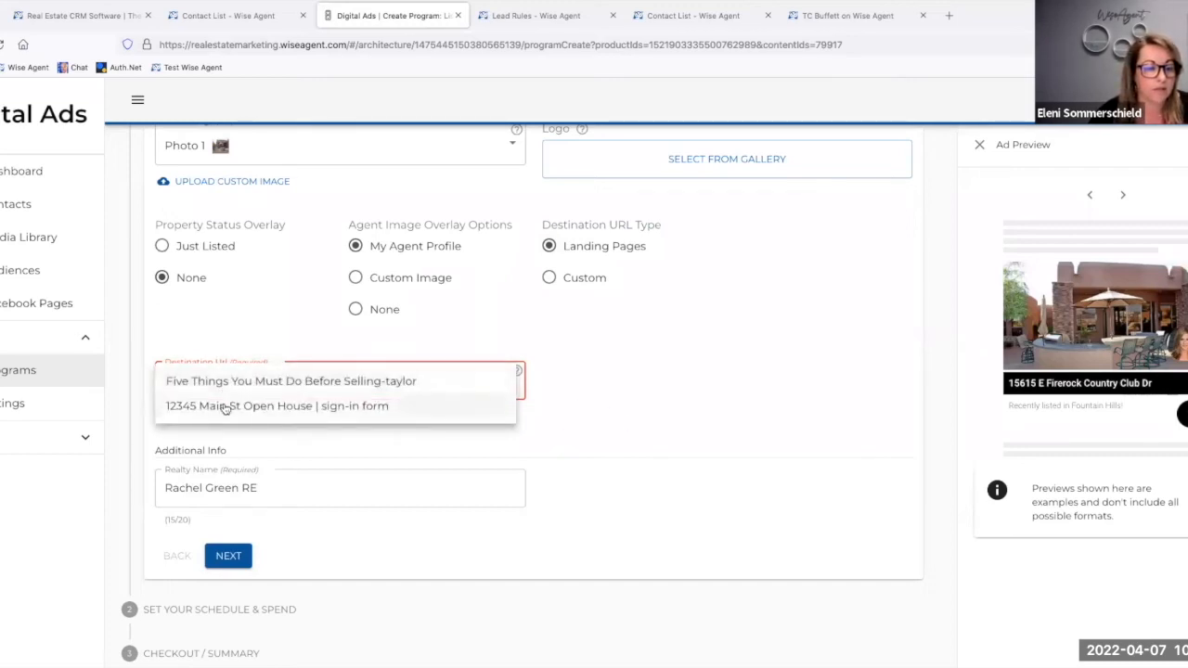
{"action": "left_click", "coordinate": [225, 409]}
{"action": "left_click", "coordinate": [225, 544]}
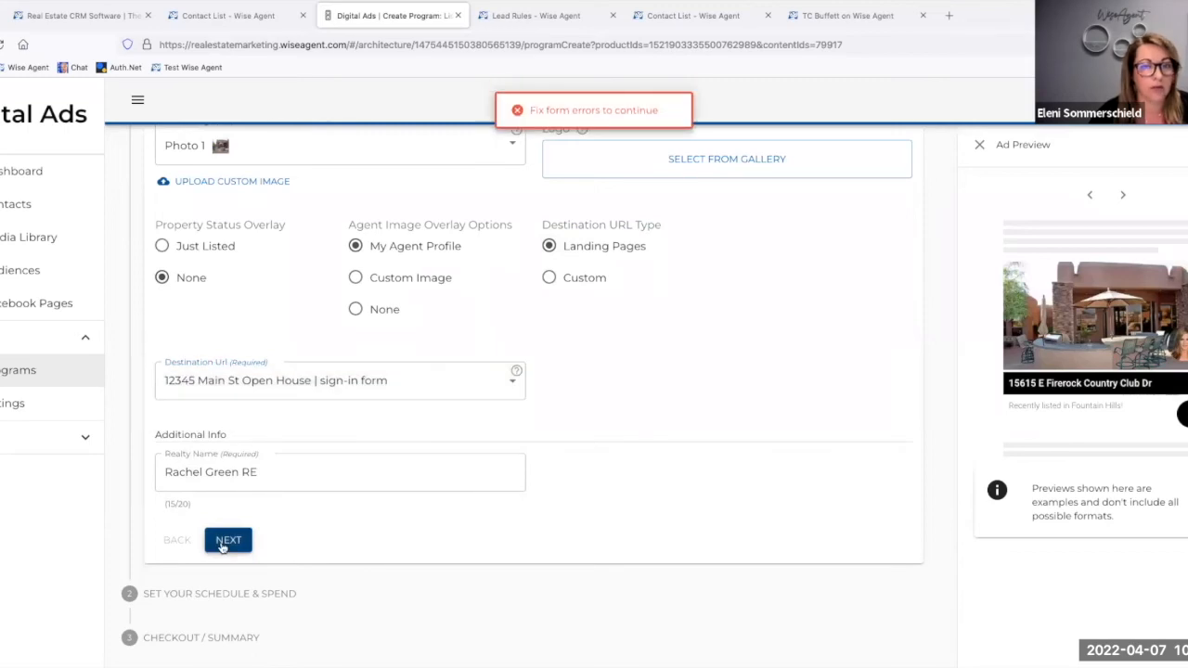
Step: Replace the Listing Address field in Headline 1 with Listing City and continue to the schedule and spend stage
{"action": "scroll", "coordinate": [464, 362], "scroll_direction": "up", "scroll_amount": 3}
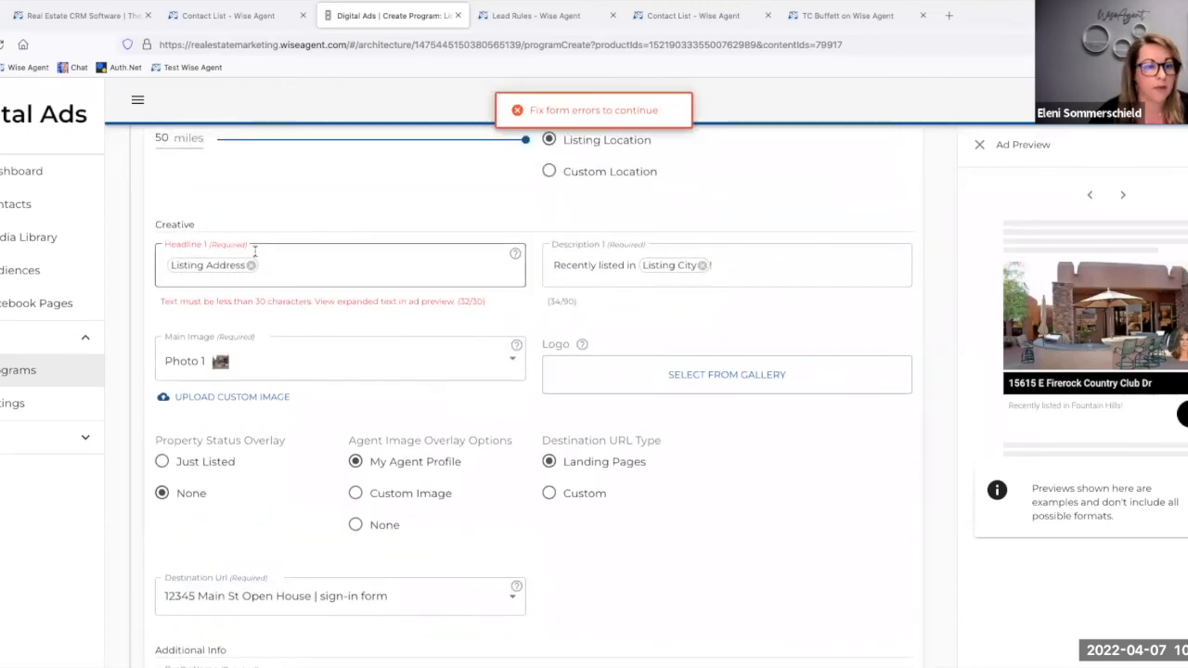
{"action": "left_click", "coordinate": [301, 264]}
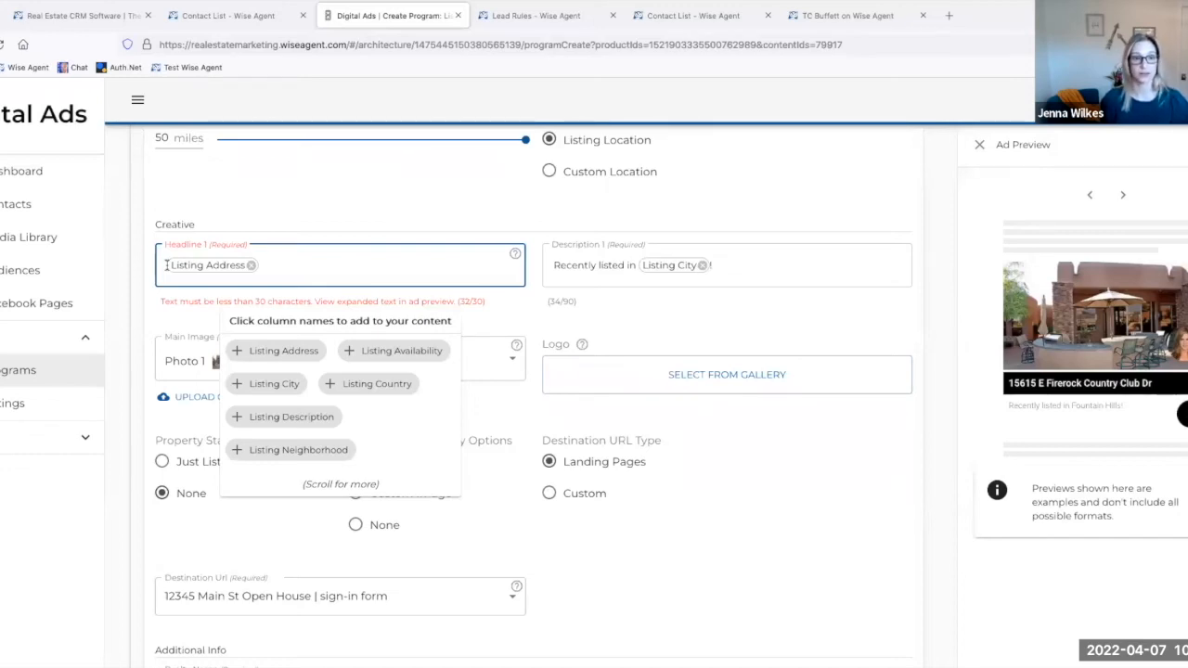
{"action": "left_click", "coordinate": [251, 266]}
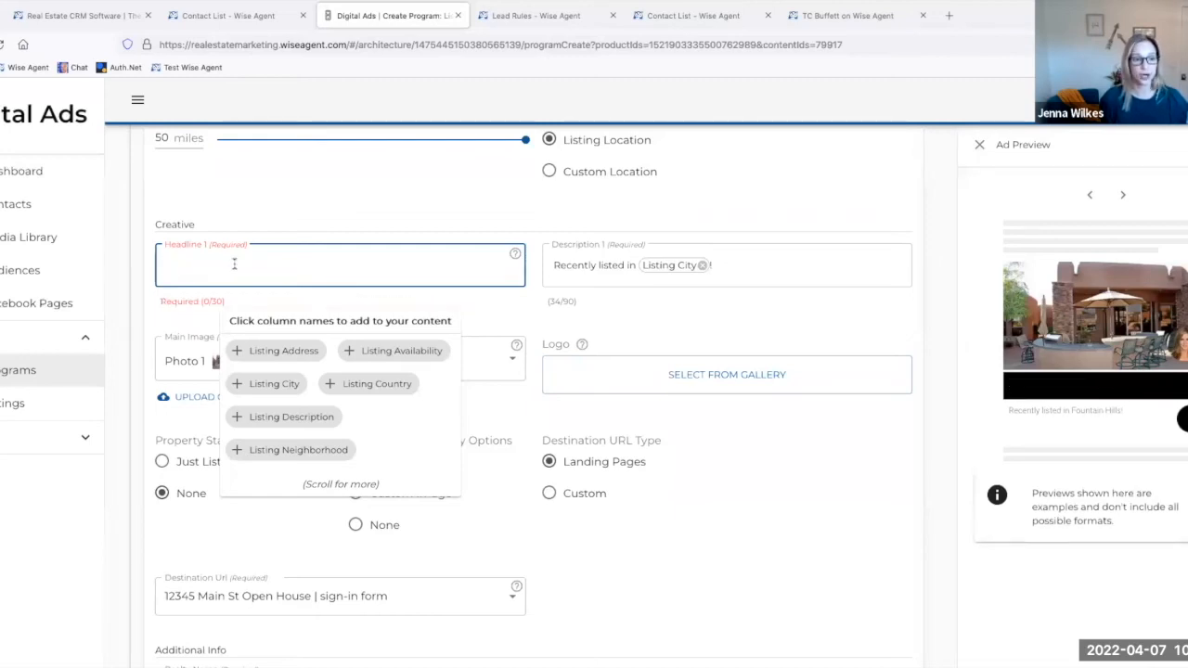
{"action": "left_click", "coordinate": [272, 383]}
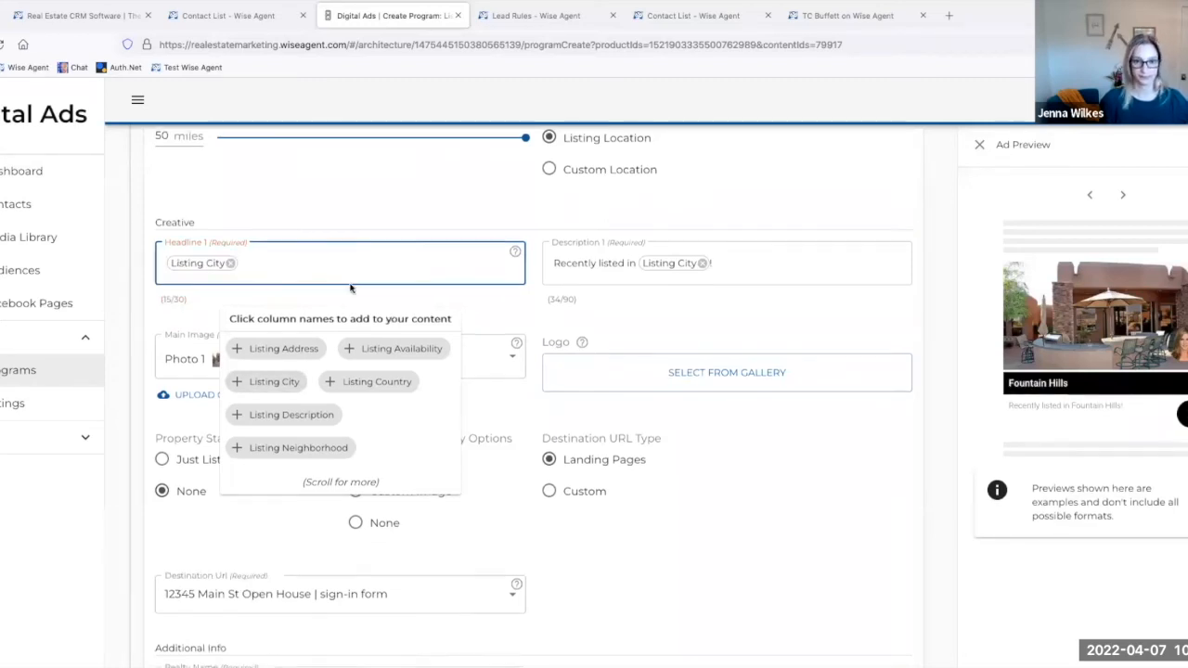
{"action": "scroll", "coordinate": [348, 283], "scroll_direction": "down", "scroll_amount": 1}
{"action": "left_click", "coordinate": [543, 242]}
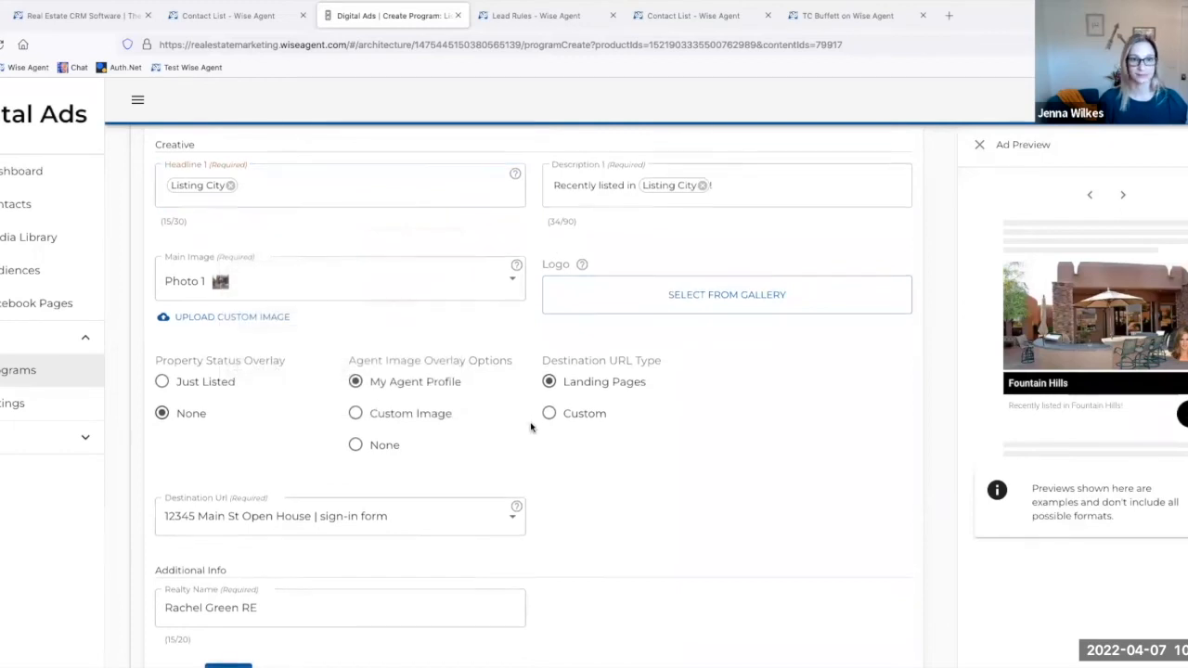
{"action": "scroll", "coordinate": [530, 419], "scroll_direction": "down", "scroll_amount": 2}
{"action": "left_click", "coordinate": [231, 541]}
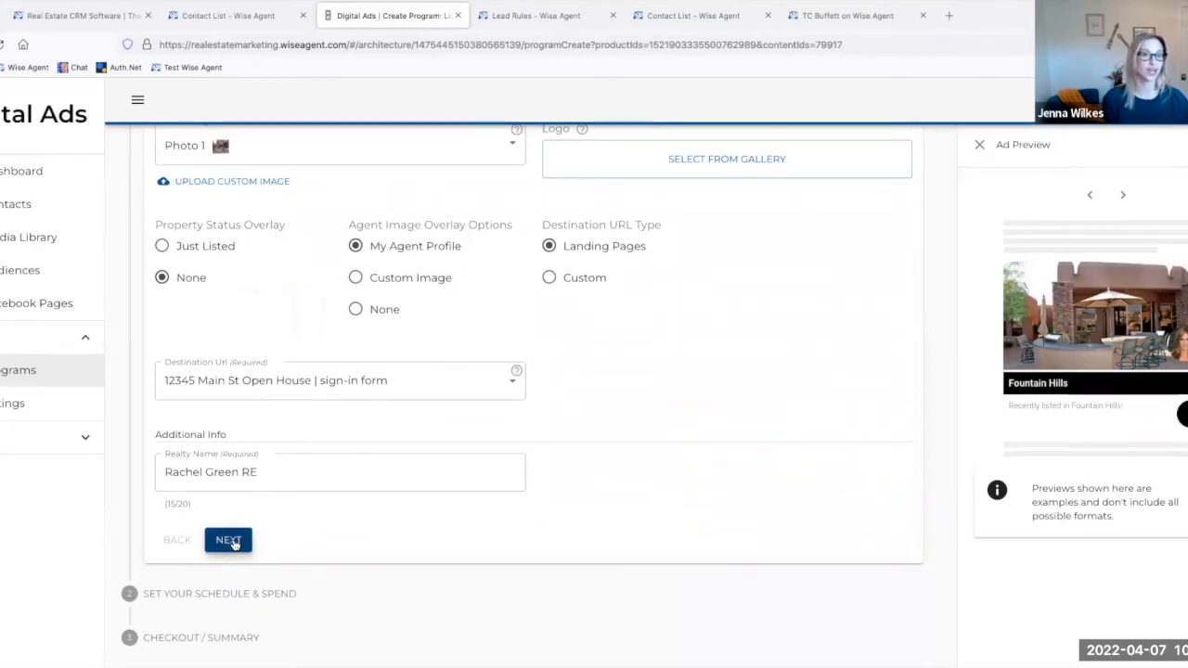
Step: Name the program "FH Listing"
{"action": "scroll", "coordinate": [290, 441], "scroll_direction": "down", "scroll_amount": 2}
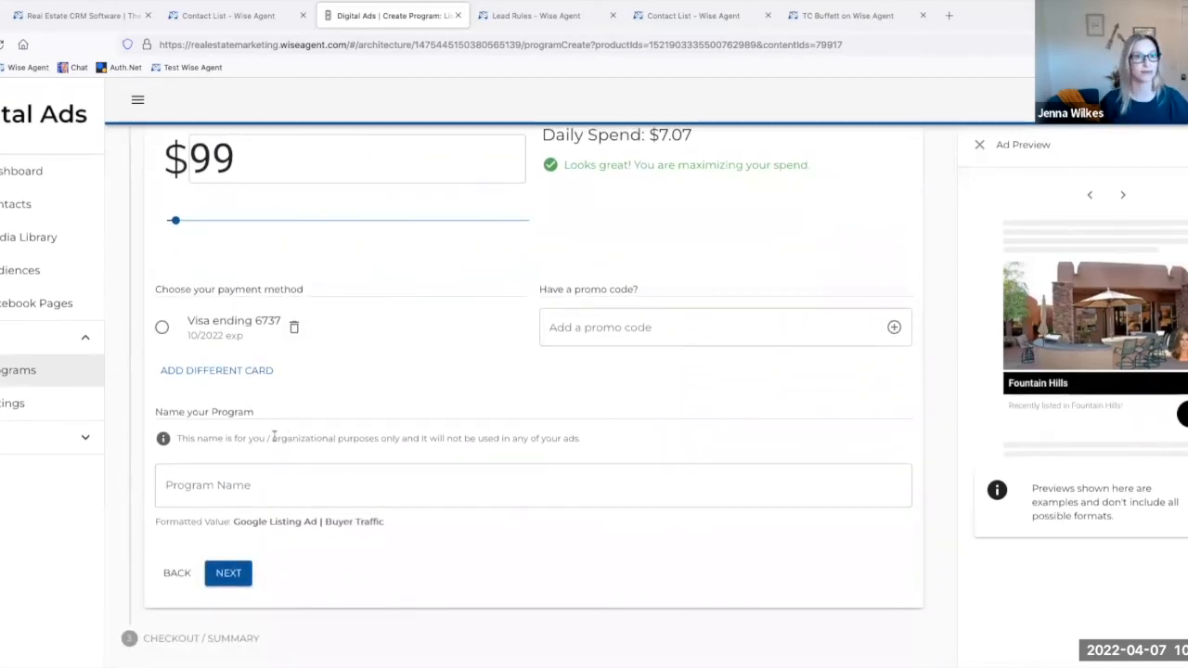
{"action": "left_click", "coordinate": [203, 483]}
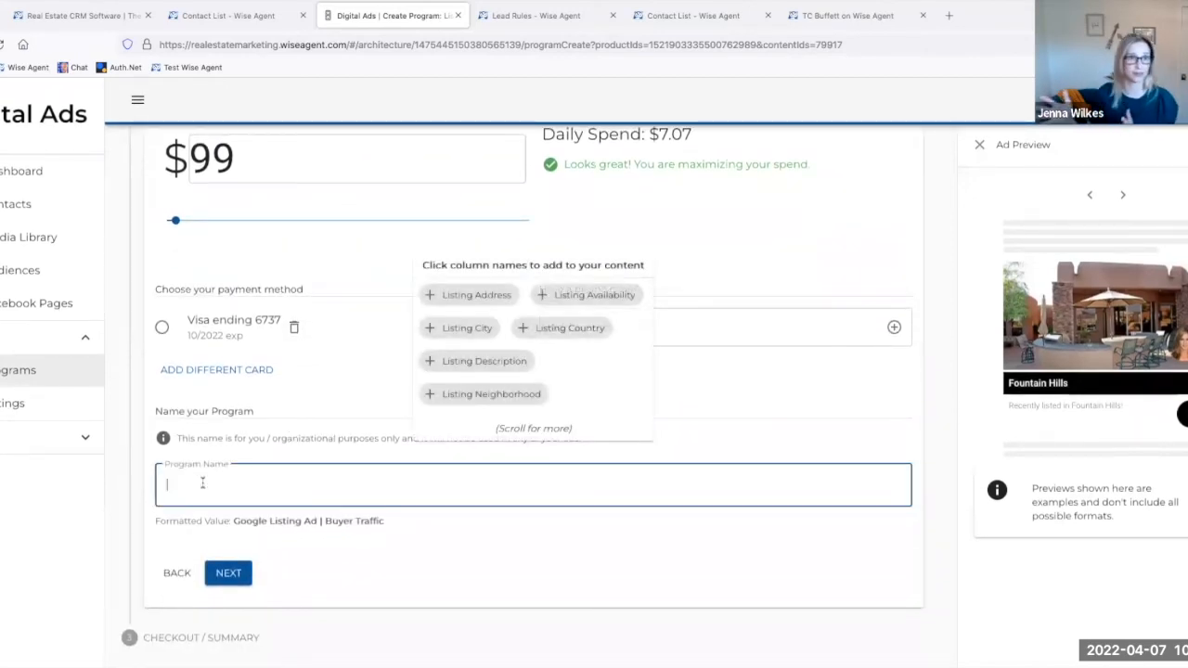
{"action": "type", "text": "FH "}
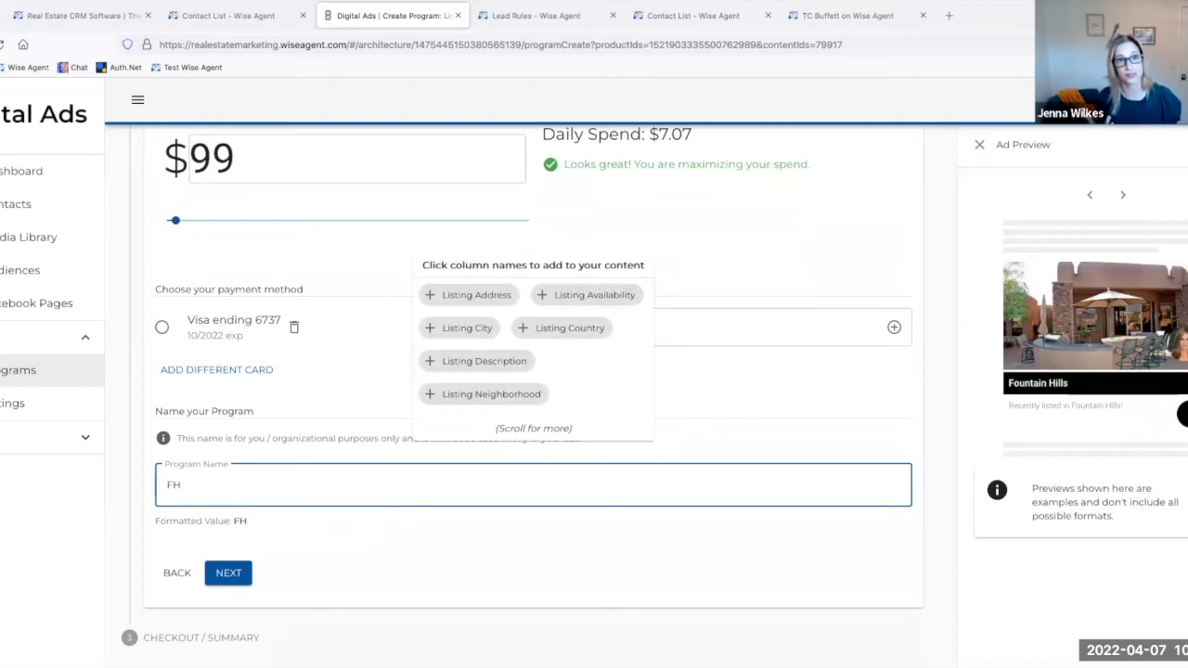
{"action": "type", "text": "Listing"}
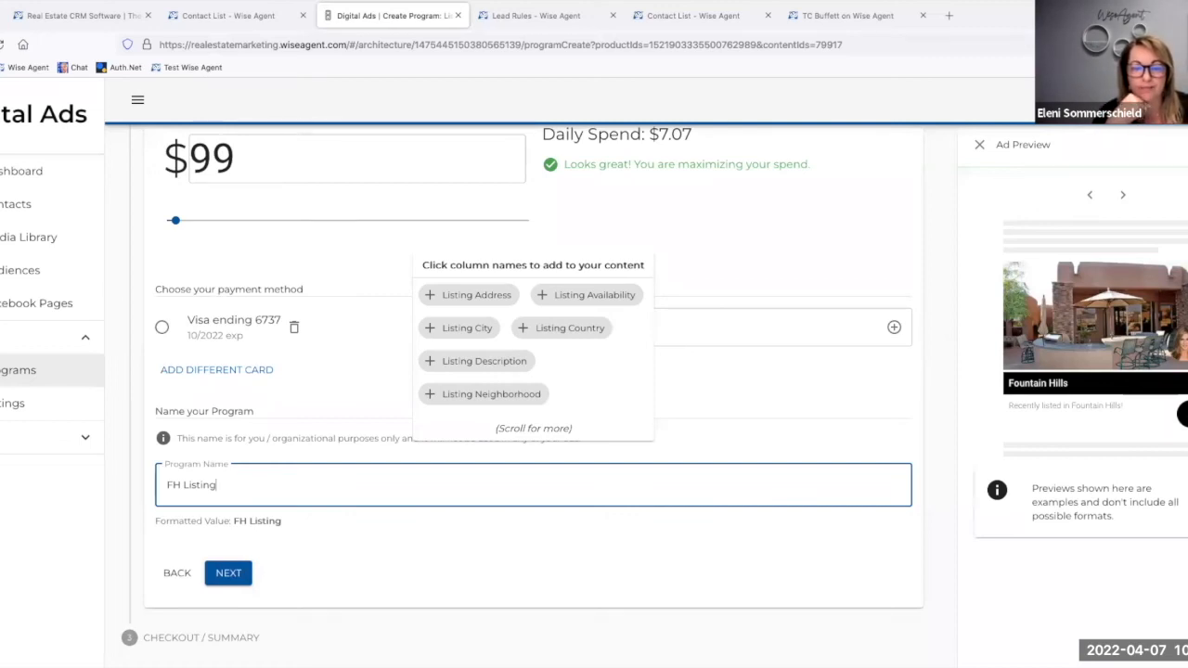
{"action": "left_click", "coordinate": [407, 532]}
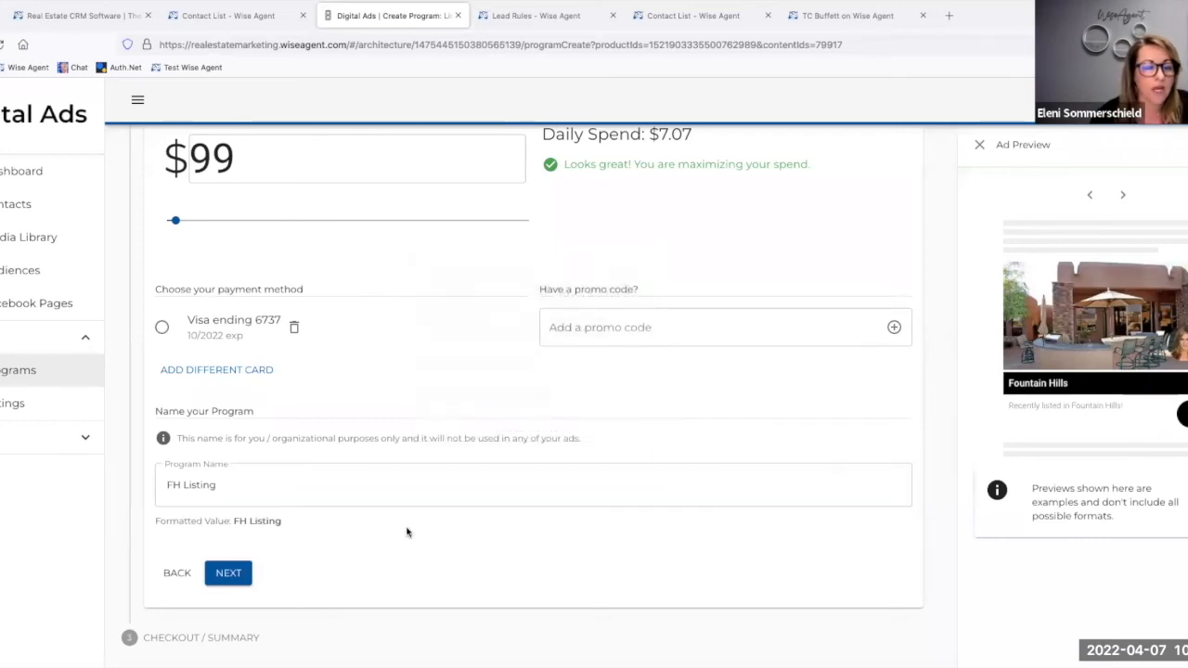
Step: Review the program's dates, spend, payment and promo code options, and return to the ad setup stage to examine its creative settings
{"action": "scroll", "coordinate": [406, 532], "scroll_direction": "up", "scroll_amount": 1}
{"action": "scroll", "coordinate": [406, 531], "scroll_direction": "down", "scroll_amount": 1}
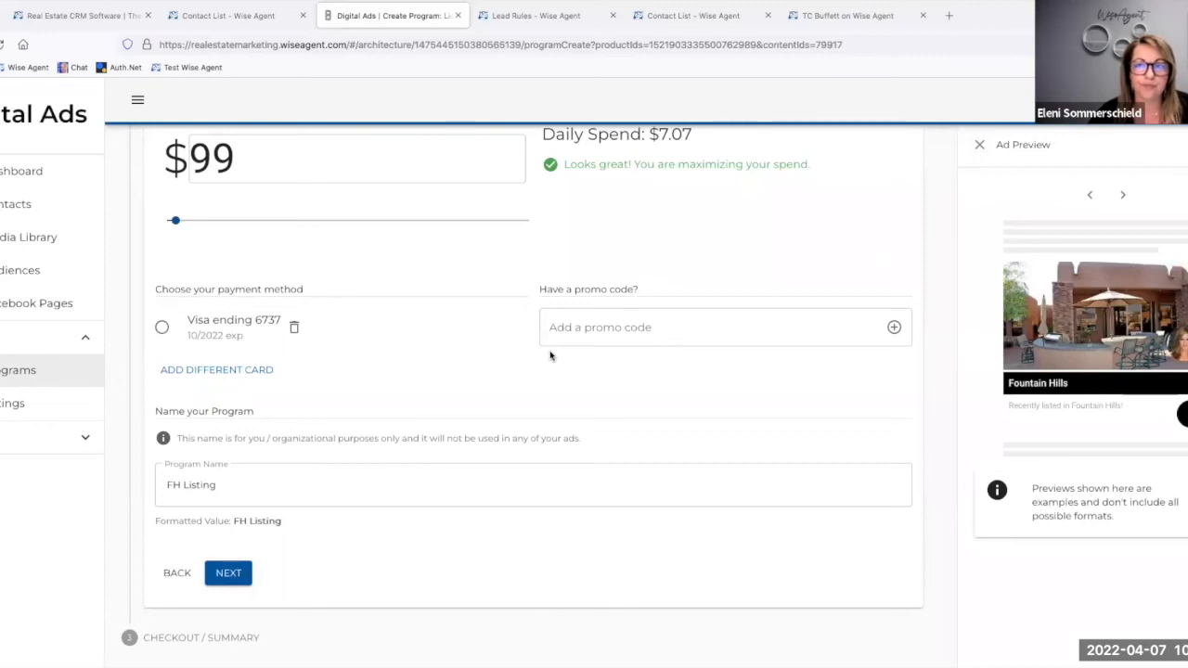
{"action": "scroll", "coordinate": [549, 356], "scroll_direction": "up", "scroll_amount": 2}
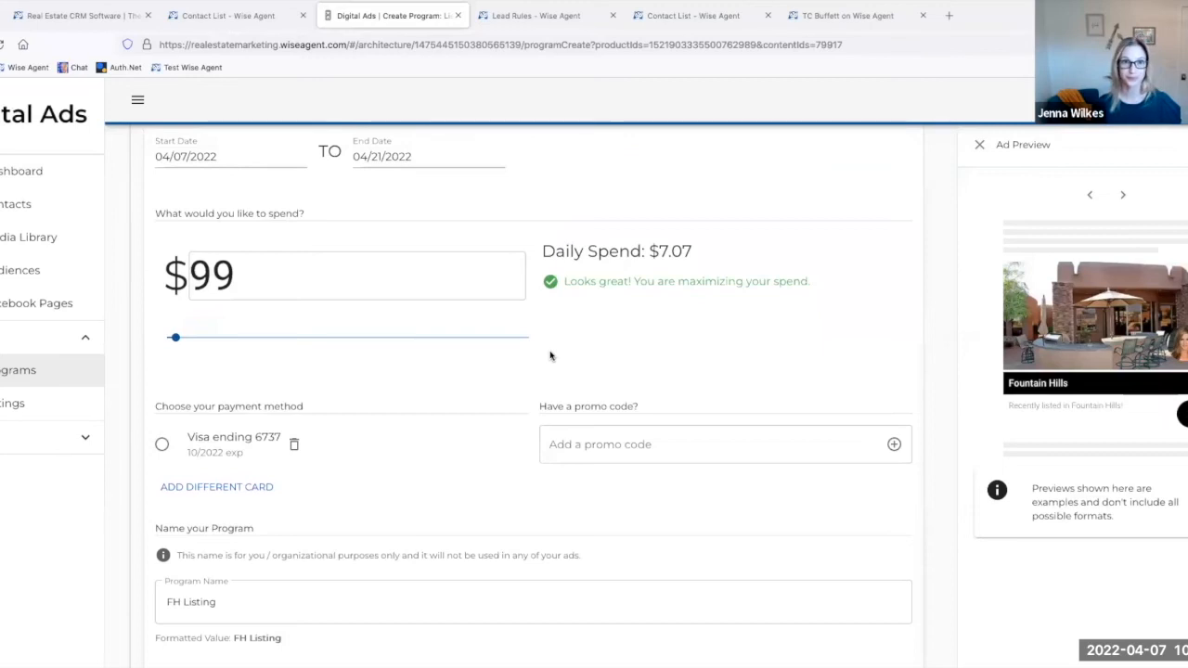
{"action": "scroll", "coordinate": [550, 356], "scroll_direction": "up", "scroll_amount": 2}
{"action": "scroll", "coordinate": [549, 356], "scroll_direction": "down", "scroll_amount": 4}
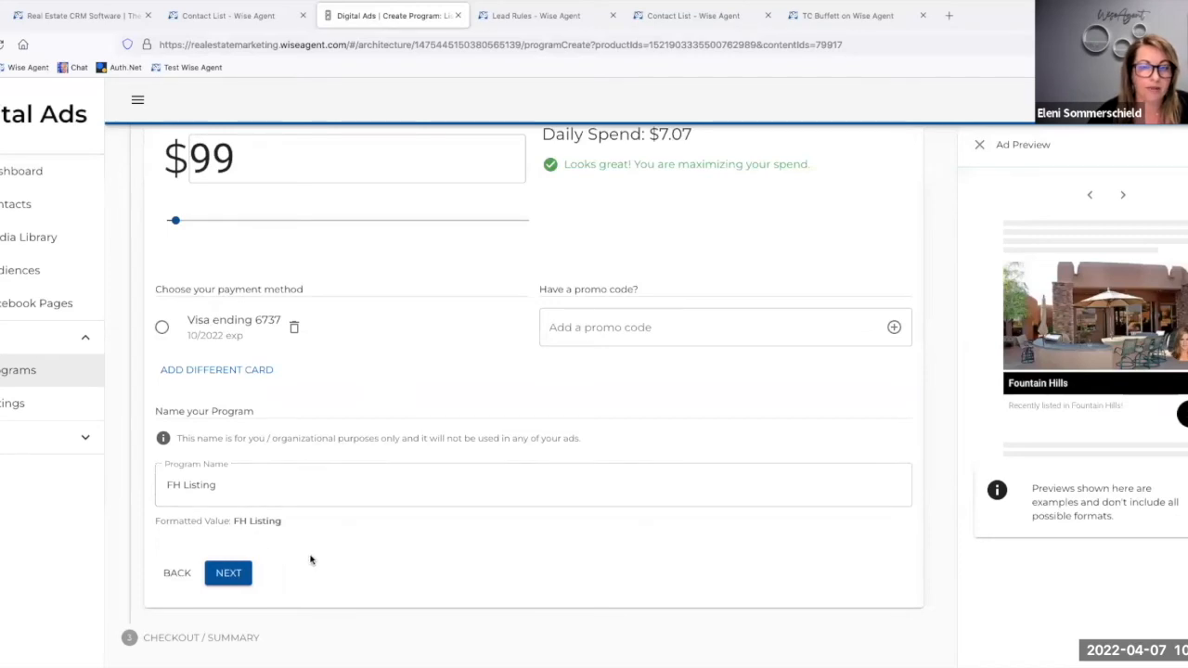
{"action": "left_click", "coordinate": [171, 573]}
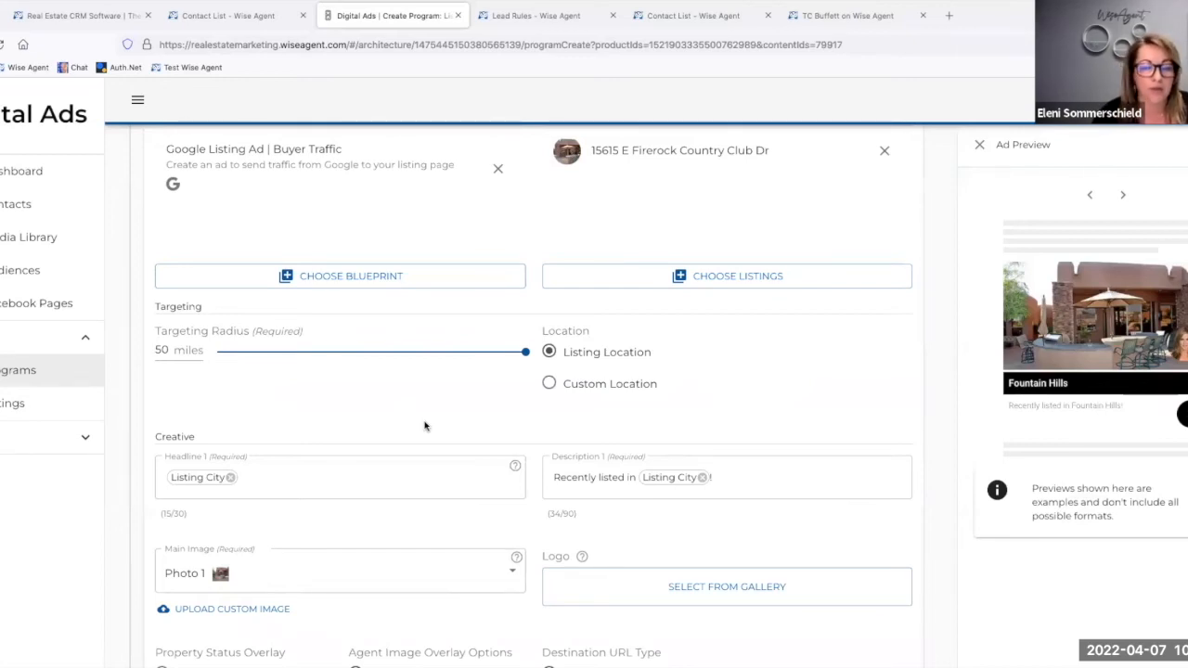
{"action": "scroll", "coordinate": [424, 426], "scroll_direction": "down", "scroll_amount": 3}
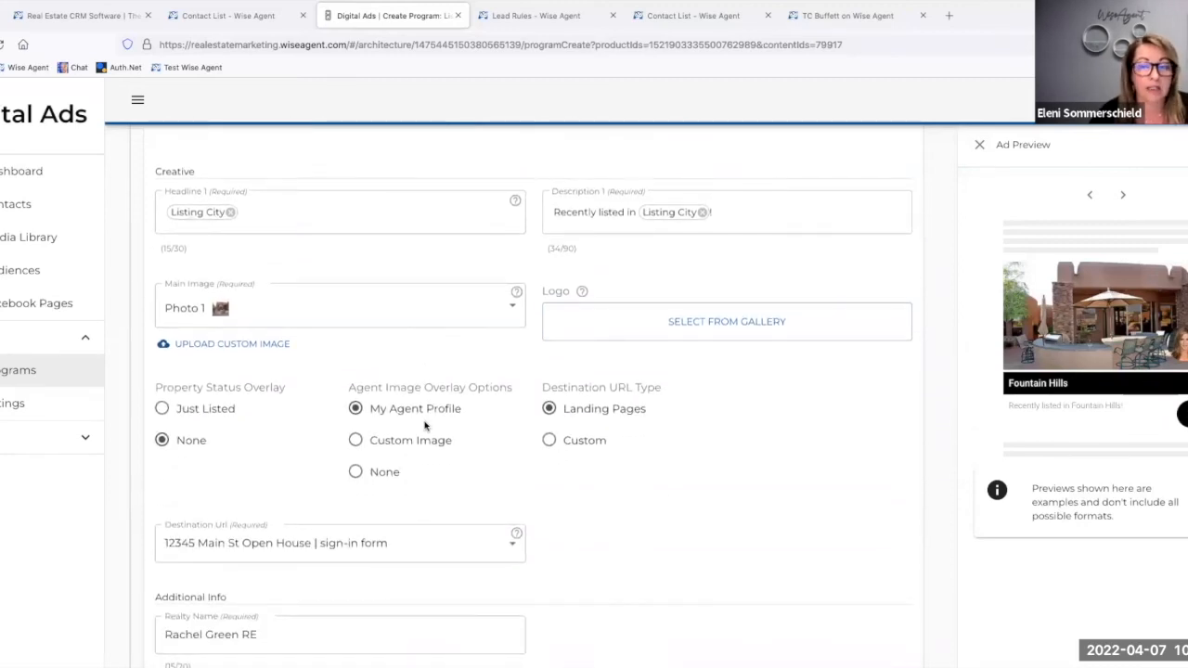